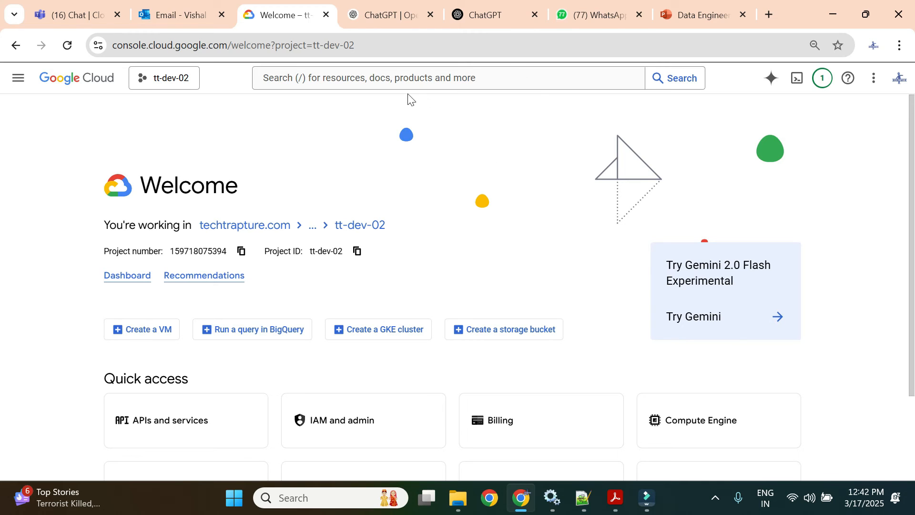
Step: Search the console for "sql" and open the SQL managed database service
{"action": "left_click", "coordinate": [347, 77]}
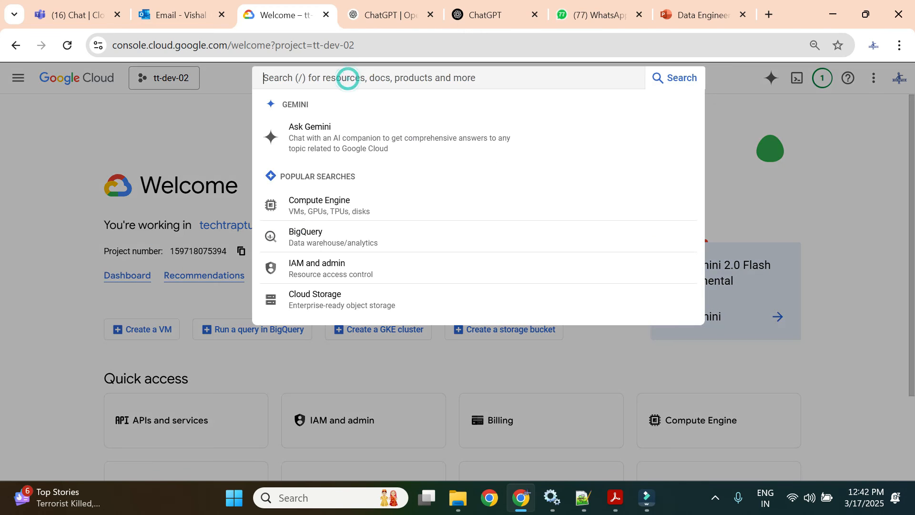
{"action": "type", "text": "sql"}
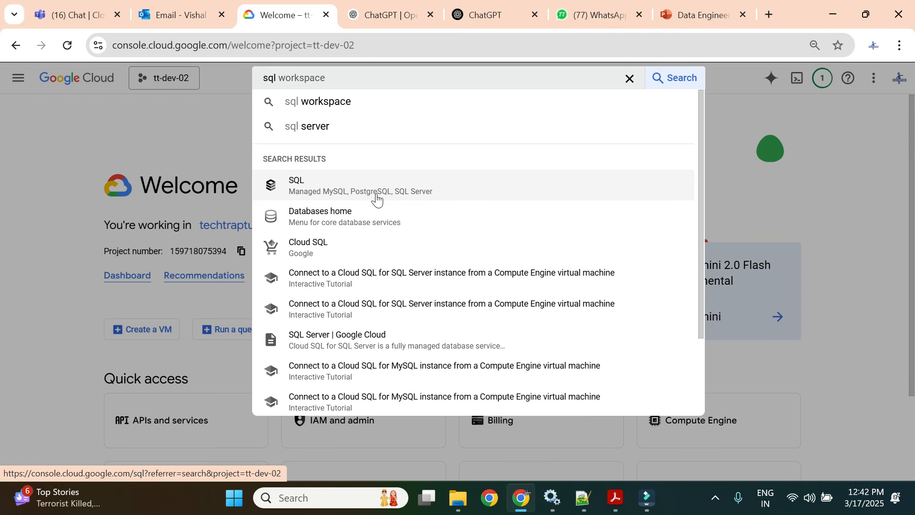
{"action": "left_click", "coordinate": [379, 190]}
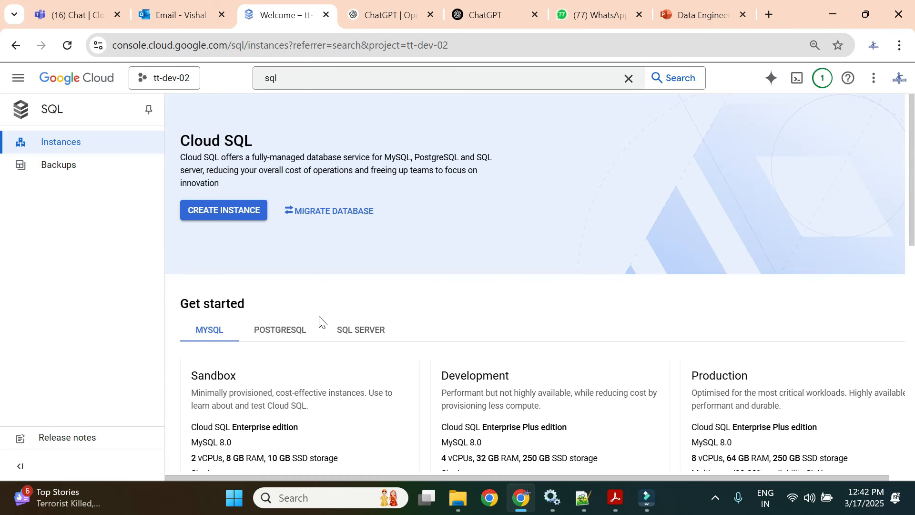
Step: Examine the starter configurations offered for MySQL, PostgreSQL and SQL Server, returning to the MySQL ones
{"action": "scroll", "coordinate": [369, 180], "scroll_direction": "down", "scroll_amount": 1}
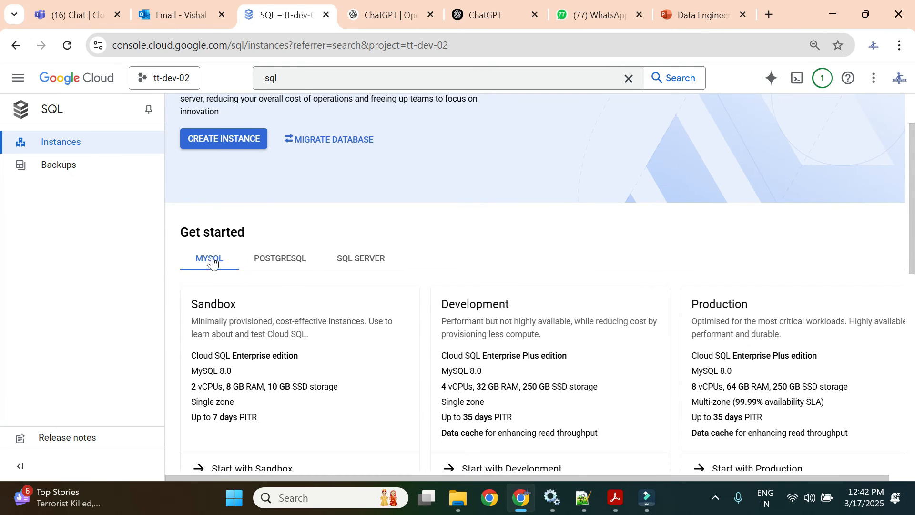
{"action": "left_click", "coordinate": [287, 265]}
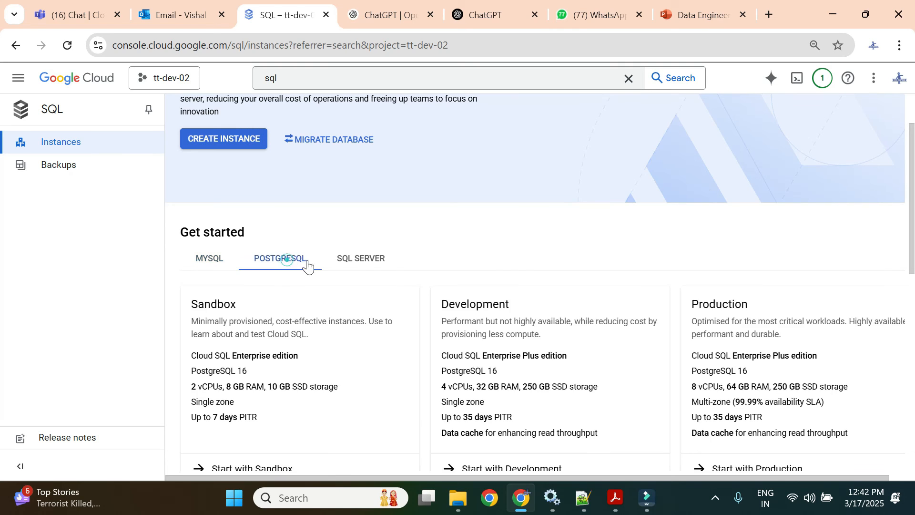
{"action": "left_click", "coordinate": [365, 260]}
{"action": "left_click", "coordinate": [217, 261]}
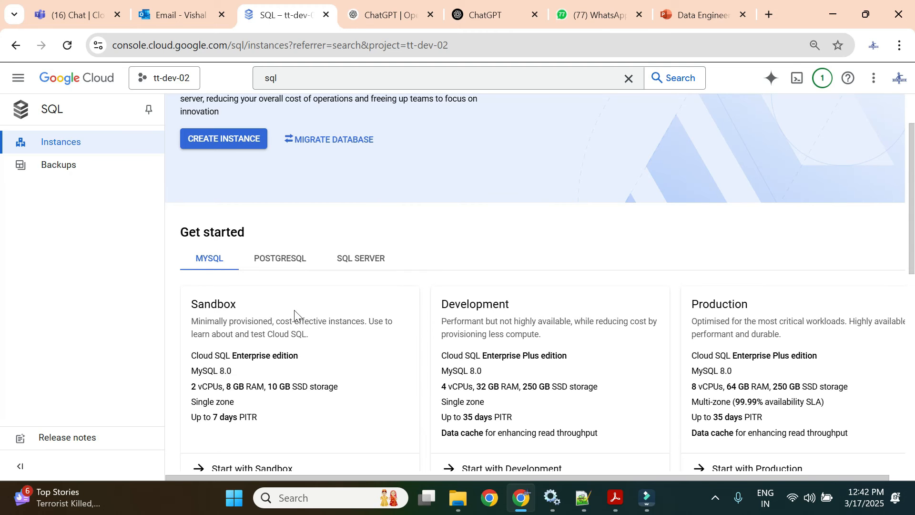
{"action": "scroll", "coordinate": [294, 310], "scroll_direction": "down", "scroll_amount": 3}
{"action": "scroll", "coordinate": [292, 317], "scroll_direction": "up", "scroll_amount": 2}
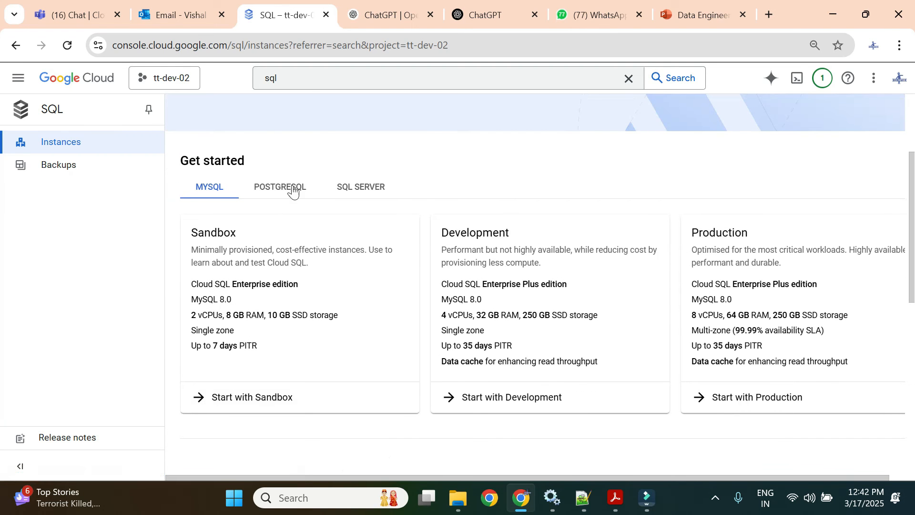
{"action": "left_click", "coordinate": [292, 188]}
{"action": "left_click", "coordinate": [361, 187]}
{"action": "left_click", "coordinate": [210, 190]}
Step: Compare the vCPU, RAM and storage specifications of the MySQL Sandbox, Development and Production configurations
{"action": "left_click_drag", "start_coordinate": [191, 314], "coordinate": [351, 316]}
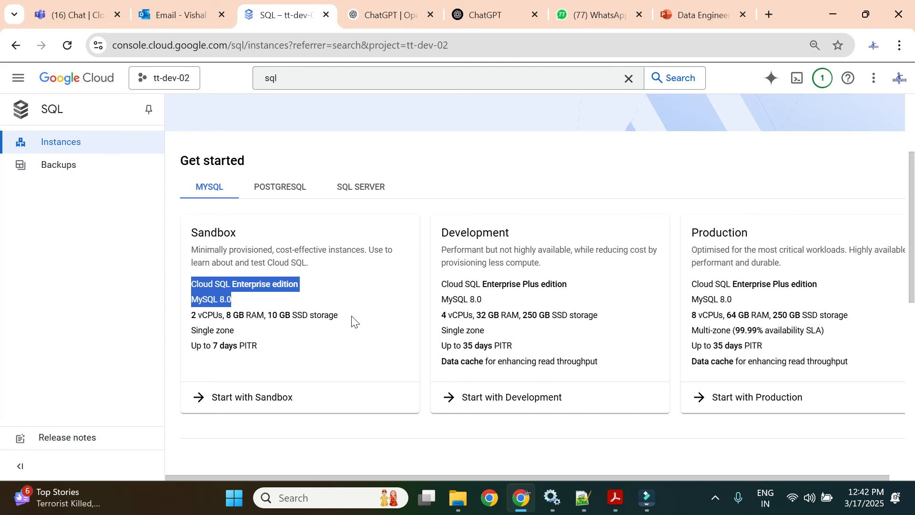
{"action": "left_click", "coordinate": [441, 314]}
{"action": "left_click_drag", "start_coordinate": [441, 315], "coordinate": [599, 317]}
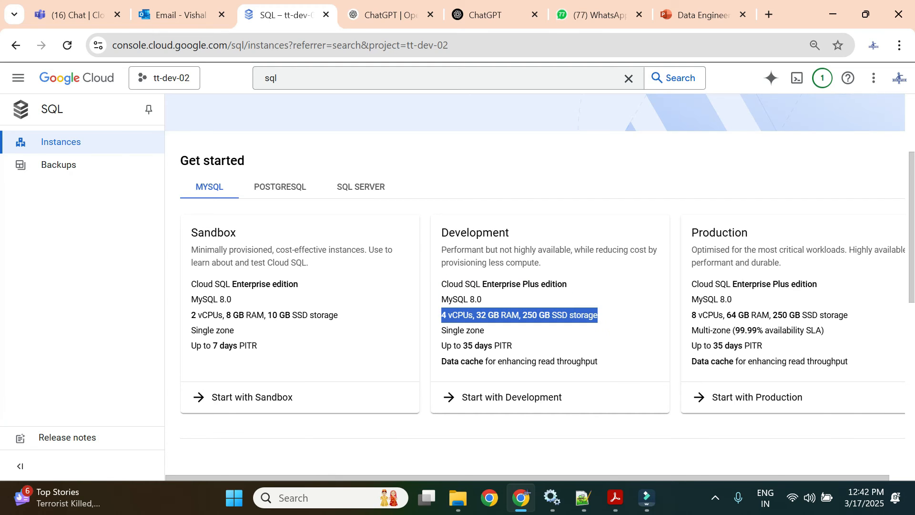
{"action": "left_click_drag", "start_coordinate": [689, 315], "coordinate": [839, 316]}
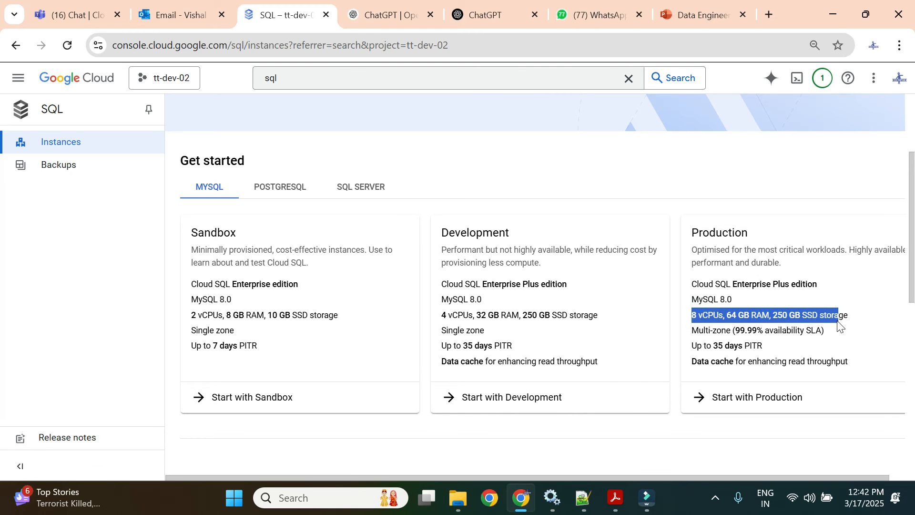
{"action": "left_click", "coordinate": [239, 317]}
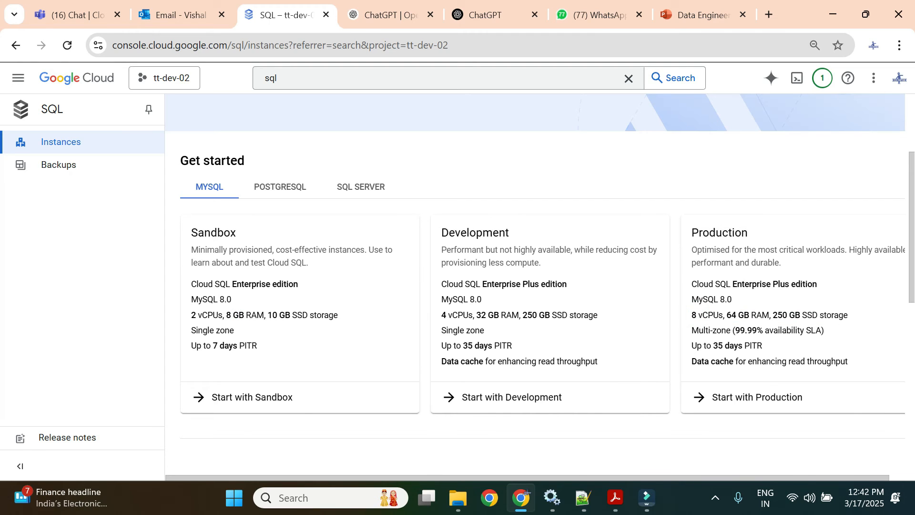
Step: Start creating a new Cloud SQL instance without using one of the starter configurations
{"action": "scroll", "coordinate": [329, 334], "scroll_direction": "up", "scroll_amount": 3}
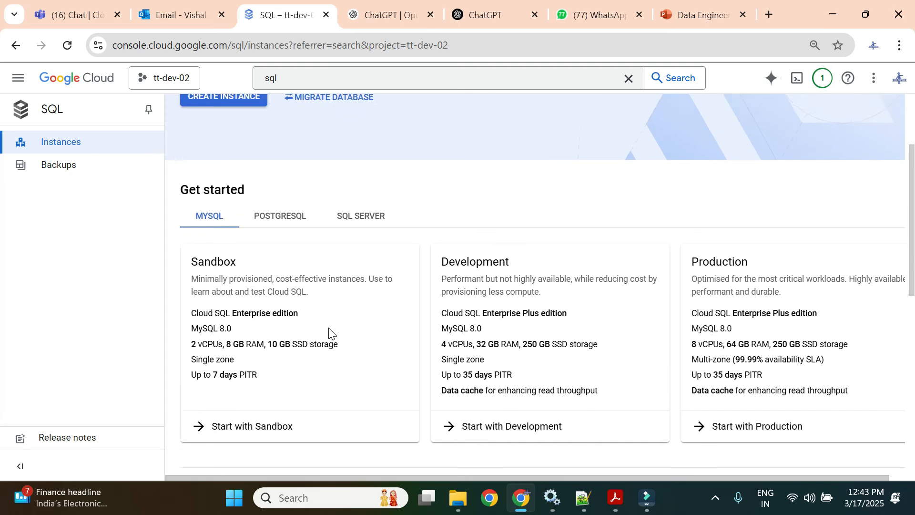
{"action": "scroll", "coordinate": [324, 362], "scroll_direction": "down", "scroll_amount": 2}
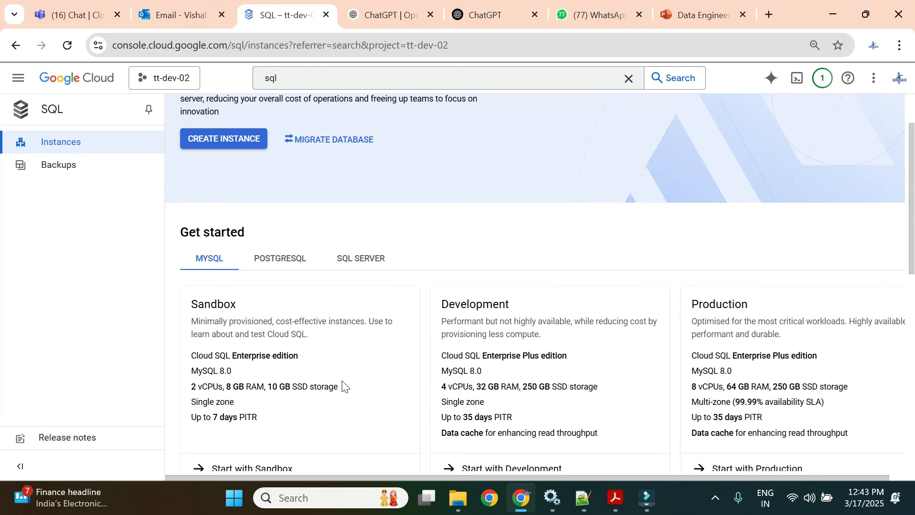
{"action": "scroll", "coordinate": [343, 386], "scroll_direction": "down", "scroll_amount": 1}
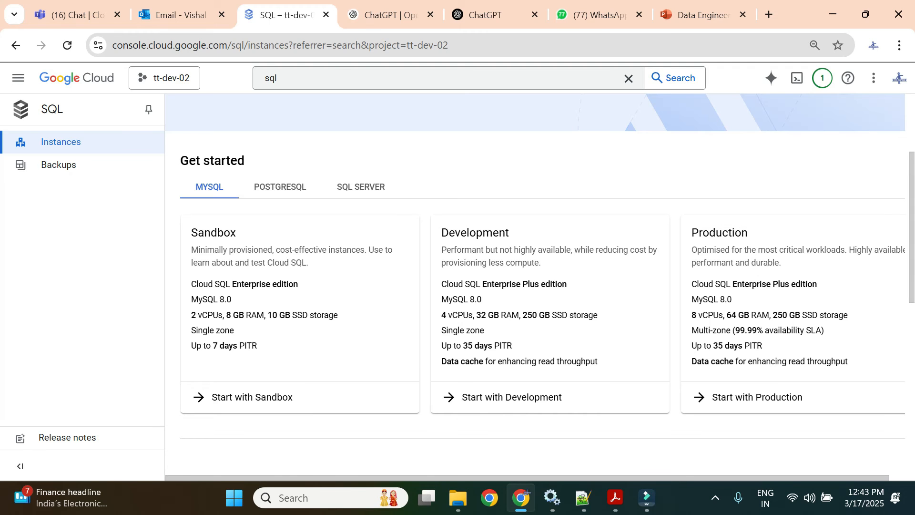
{"action": "scroll", "coordinate": [329, 350], "scroll_direction": "up", "scroll_amount": 3}
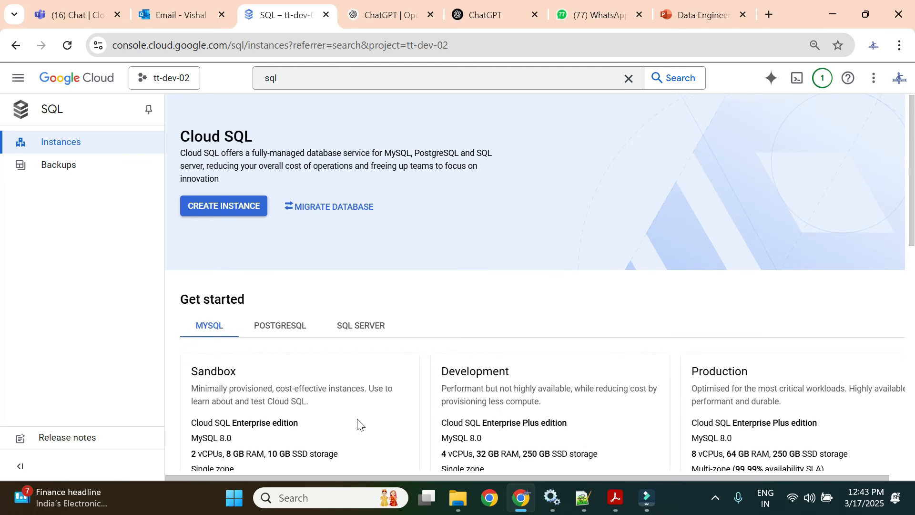
{"action": "scroll", "coordinate": [353, 405], "scroll_direction": "down", "scroll_amount": 3}
{"action": "scroll", "coordinate": [329, 292], "scroll_direction": "up", "scroll_amount": 3}
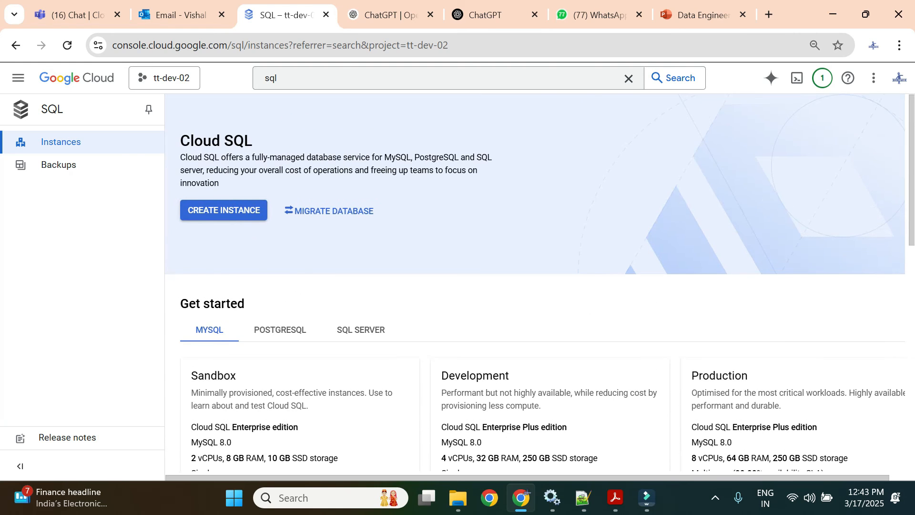
{"action": "scroll", "coordinate": [253, 295], "scroll_direction": "down", "scroll_amount": 5}
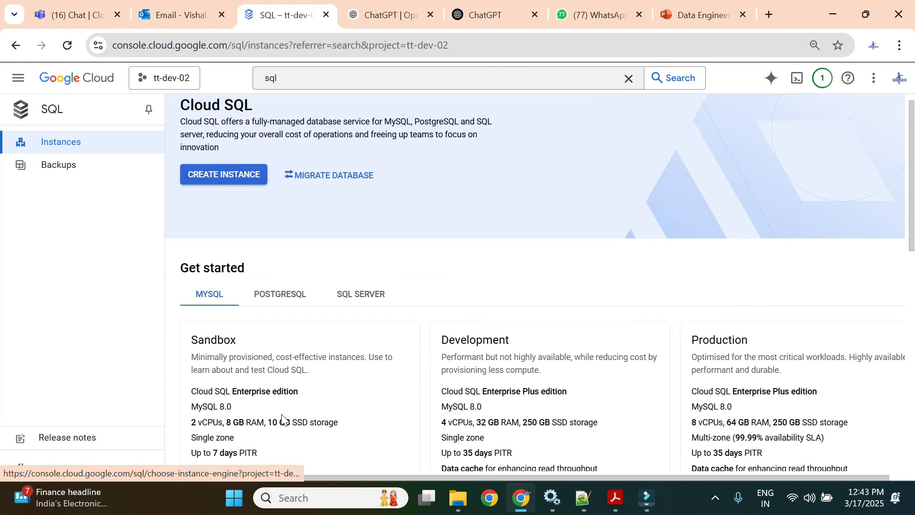
{"action": "scroll", "coordinate": [281, 329], "scroll_direction": "up", "scroll_amount": 5}
{"action": "scroll", "coordinate": [281, 328], "scroll_direction": "down", "scroll_amount": 3}
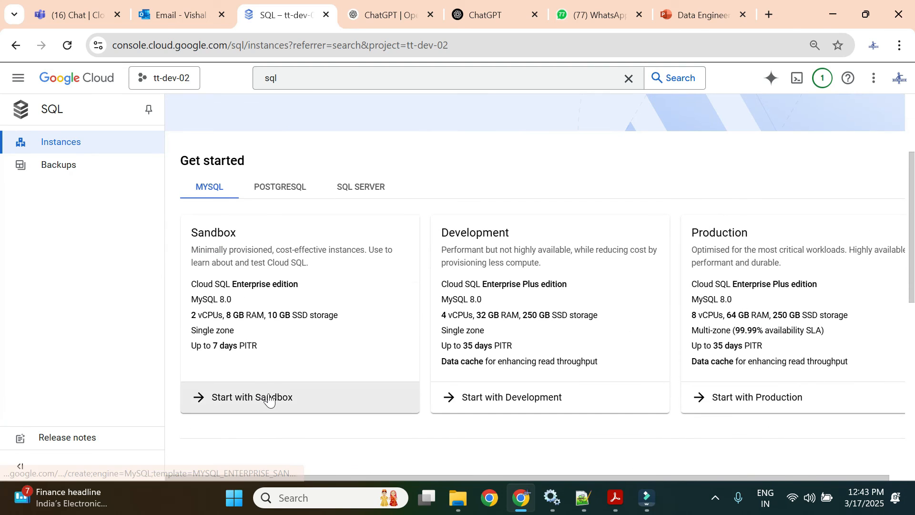
{"action": "scroll", "coordinate": [265, 399], "scroll_direction": "up", "scroll_amount": 3}
{"action": "left_click", "coordinate": [225, 210]}
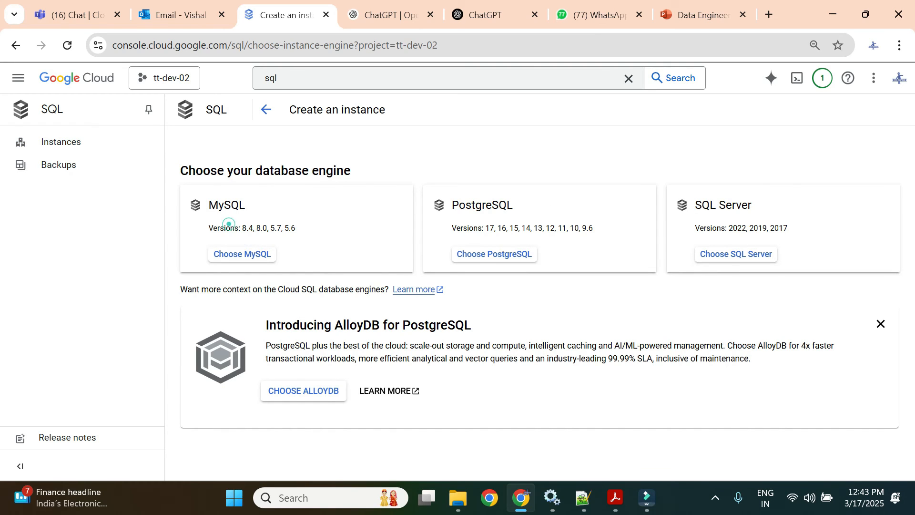
Step: Review the versions available for each database engine and choose MySQL for the new instance
{"action": "left_click_drag", "start_coordinate": [240, 228], "coordinate": [255, 228]}
{"action": "left_click", "coordinate": [271, 226]}
{"action": "left_click", "coordinate": [289, 227]}
{"action": "left_click_drag", "start_coordinate": [452, 229], "coordinate": [640, 232]}
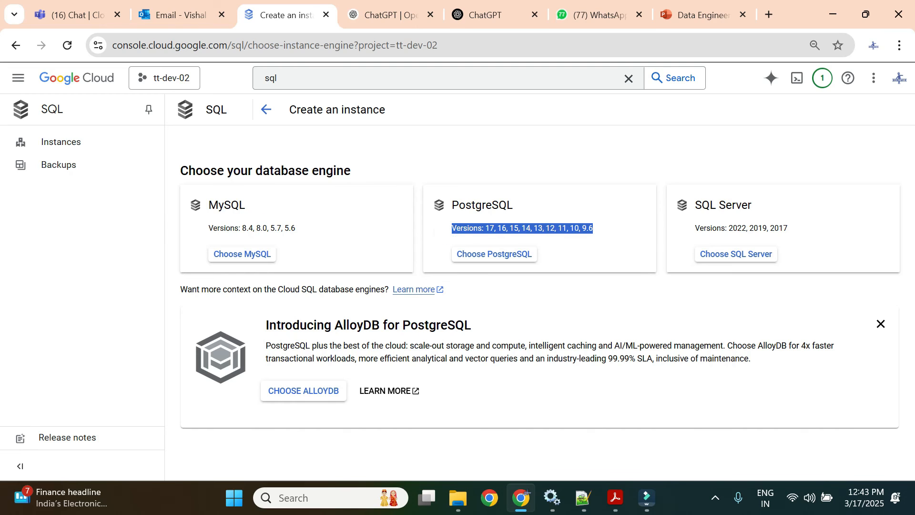
{"action": "left_click_drag", "start_coordinate": [711, 228], "coordinate": [793, 231]}
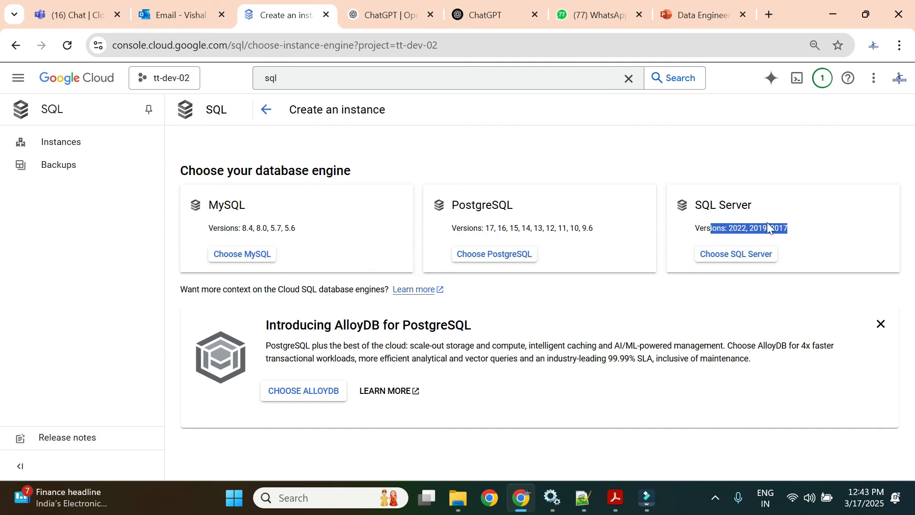
{"action": "left_click", "coordinate": [251, 256]}
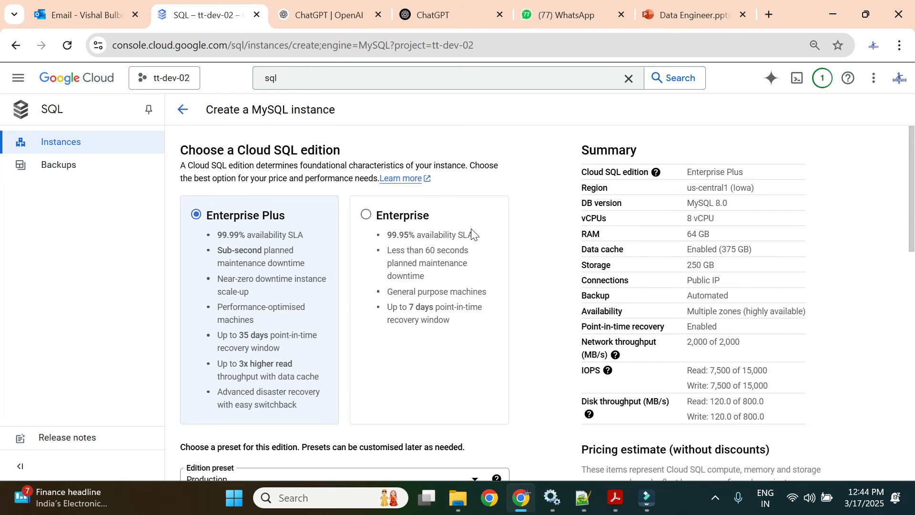
Step: Select the Enterprise edition for the MySQL instance and review its planned maintenance downtime
{"action": "scroll", "coordinate": [472, 232], "scroll_direction": "down", "scroll_amount": 2}
{"action": "scroll", "coordinate": [373, 170], "scroll_direction": "up", "scroll_amount": 2}
{"action": "left_click", "coordinate": [406, 254]}
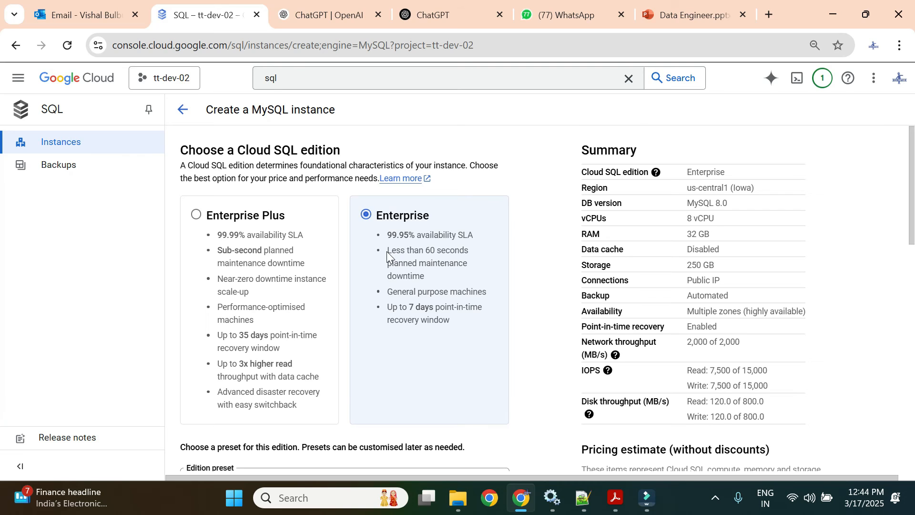
{"action": "left_click_drag", "start_coordinate": [387, 251], "coordinate": [469, 268]}
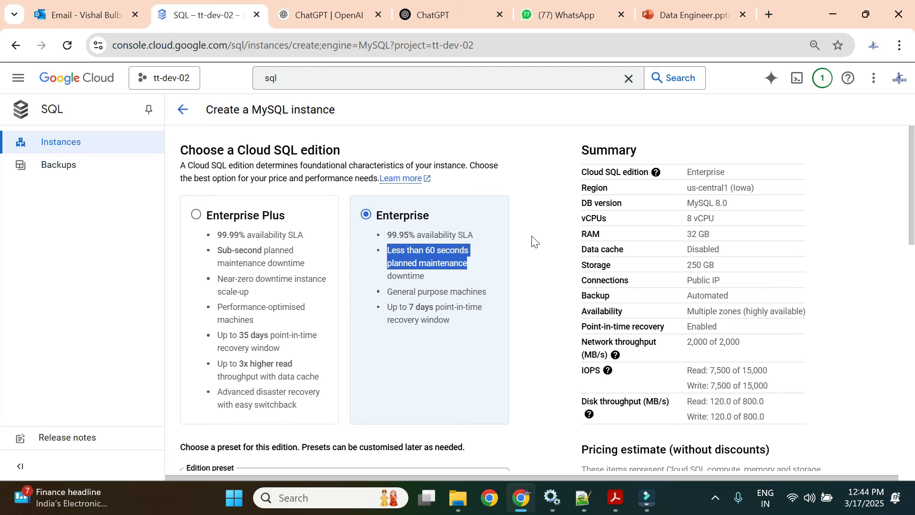
{"action": "scroll", "coordinate": [531, 239], "scroll_direction": "down", "scroll_amount": 1}
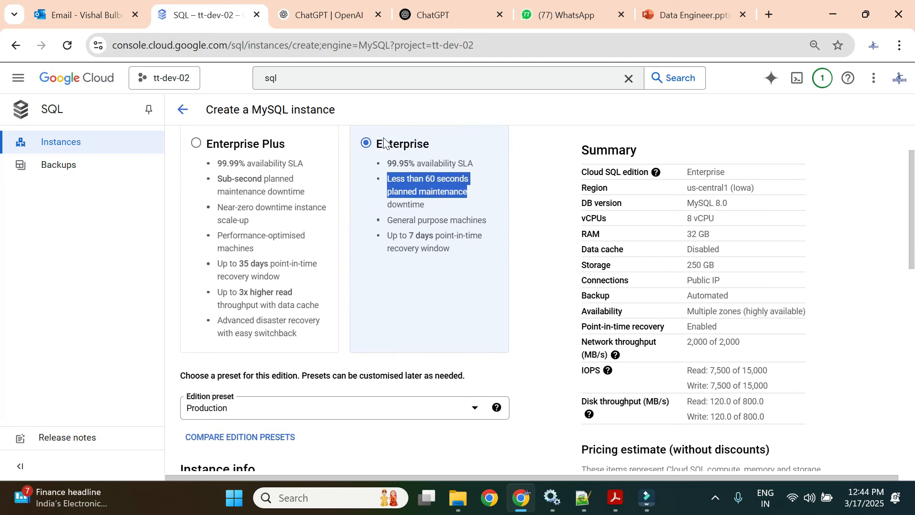
{"action": "left_click", "coordinate": [366, 142]}
{"action": "left_click", "coordinate": [490, 188]}
{"action": "scroll", "coordinate": [505, 229], "scroll_direction": "up", "scroll_amount": 1}
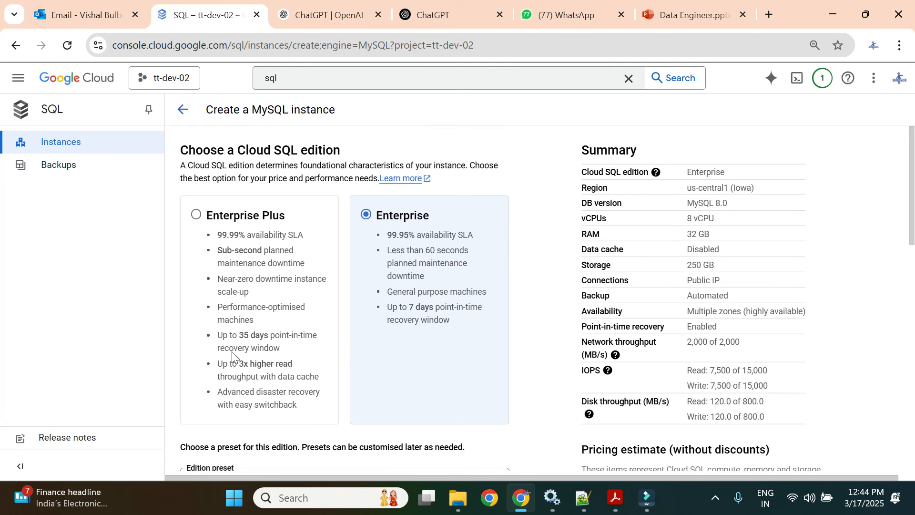
Step: Compare the point-in-time recovery windows of Enterprise Plus and Enterprise, ending with the Enterprise edition selected
{"action": "left_click_drag", "start_coordinate": [219, 339], "coordinate": [316, 347]}
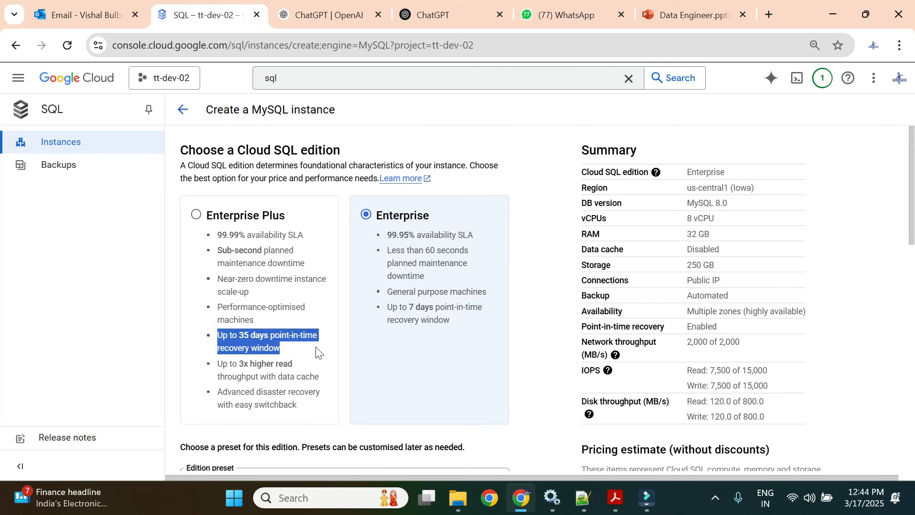
{"action": "left_click", "coordinate": [231, 346]}
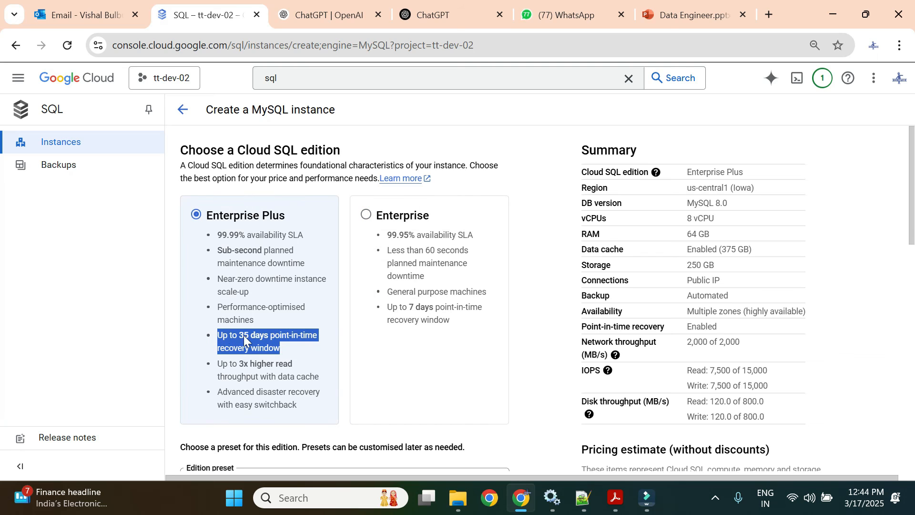
{"action": "left_click", "coordinate": [267, 343]}
{"action": "left_click_drag", "start_coordinate": [393, 307], "coordinate": [470, 323]}
{"action": "left_click", "coordinate": [454, 337]}
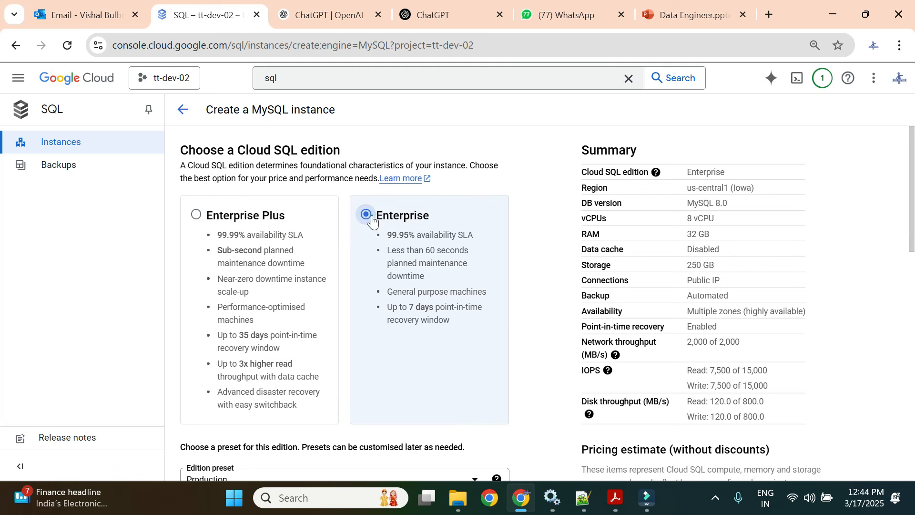
Step: Set the edition preset to Sandbox
{"action": "scroll", "coordinate": [454, 300], "scroll_direction": "down", "scroll_amount": 3}
{"action": "left_click", "coordinate": [256, 343]}
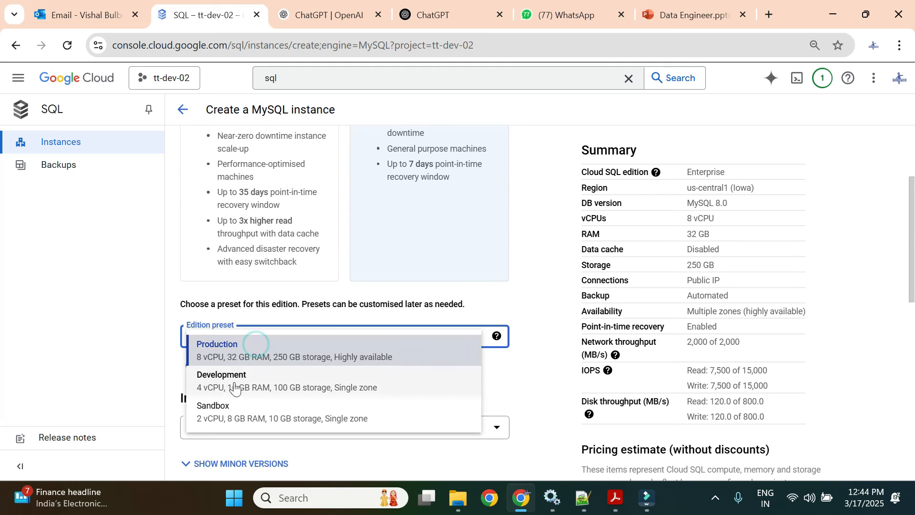
{"action": "left_click", "coordinate": [217, 418]}
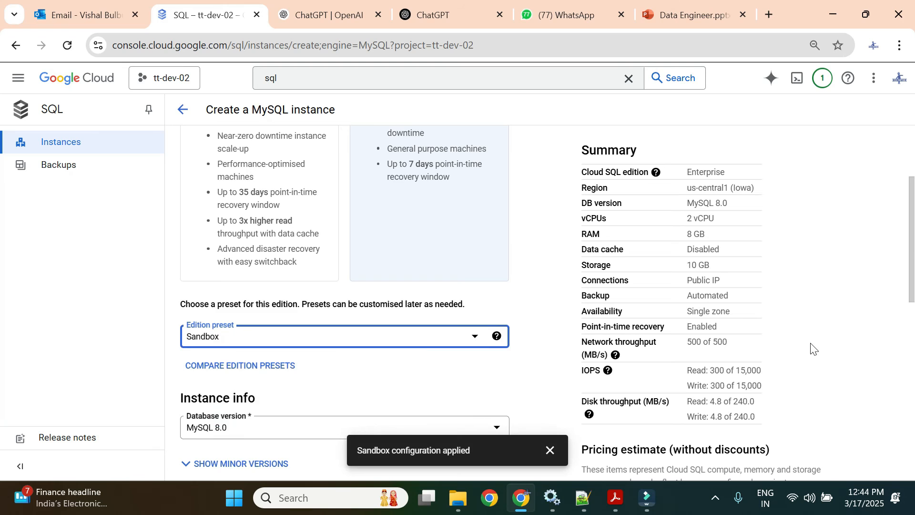
Step: Examine the hourly pricing estimate and the configuration summary of the MySQL instance
{"action": "scroll", "coordinate": [811, 347], "scroll_direction": "down", "scroll_amount": 10}
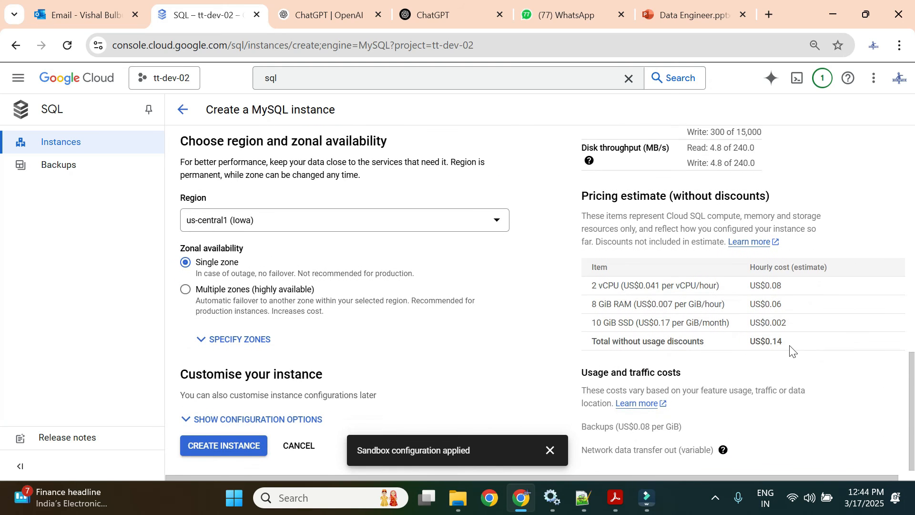
{"action": "double_click", "coordinate": [792, 341]}
{"action": "scroll", "coordinate": [719, 362], "scroll_direction": "up", "scroll_amount": 7}
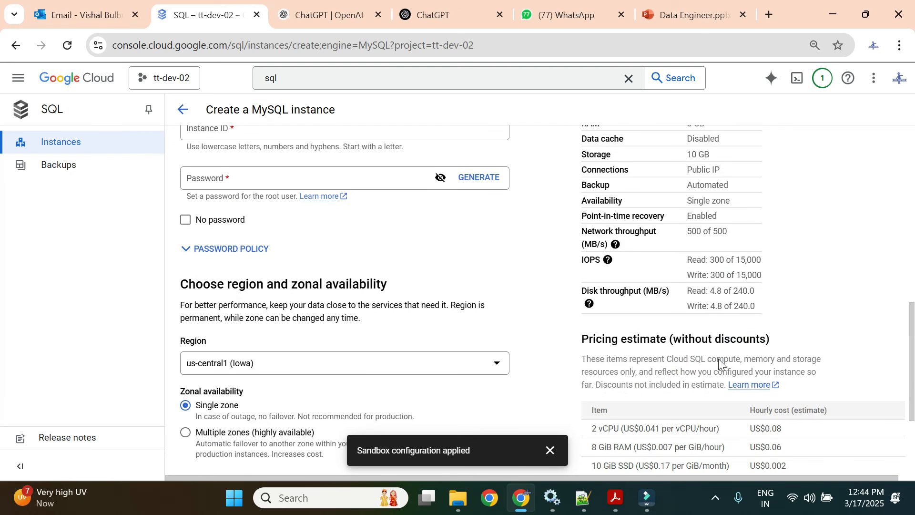
{"action": "left_click_drag", "start_coordinate": [693, 173], "coordinate": [724, 281]}
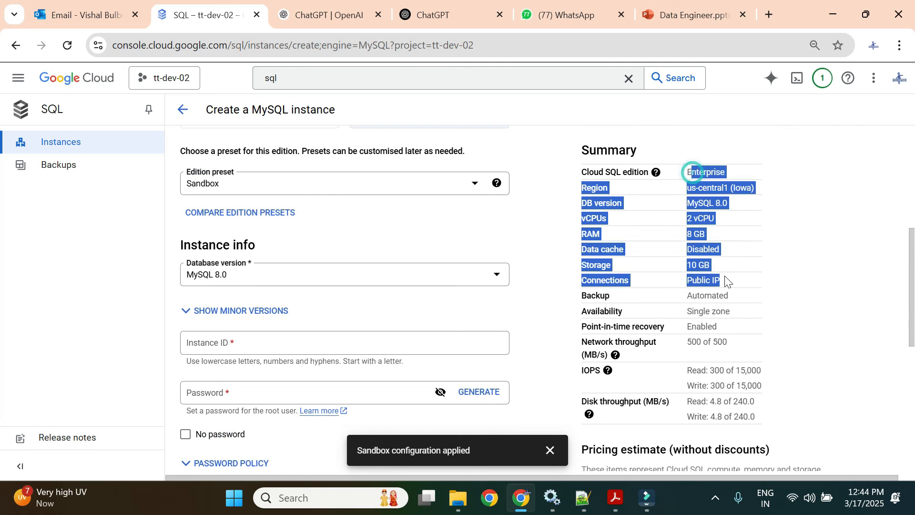
{"action": "left_click", "coordinate": [817, 248]}
{"action": "double_click", "coordinate": [706, 173]}
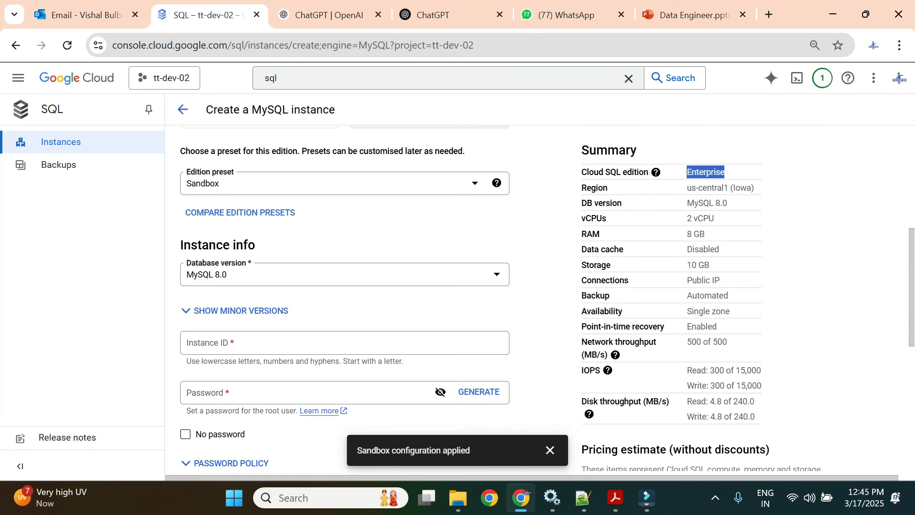
Step: Review the database versions offered for the instance, keeping MySQL 8.0 selected
{"action": "scroll", "coordinate": [723, 238], "scroll_direction": "down", "scroll_amount": 1}
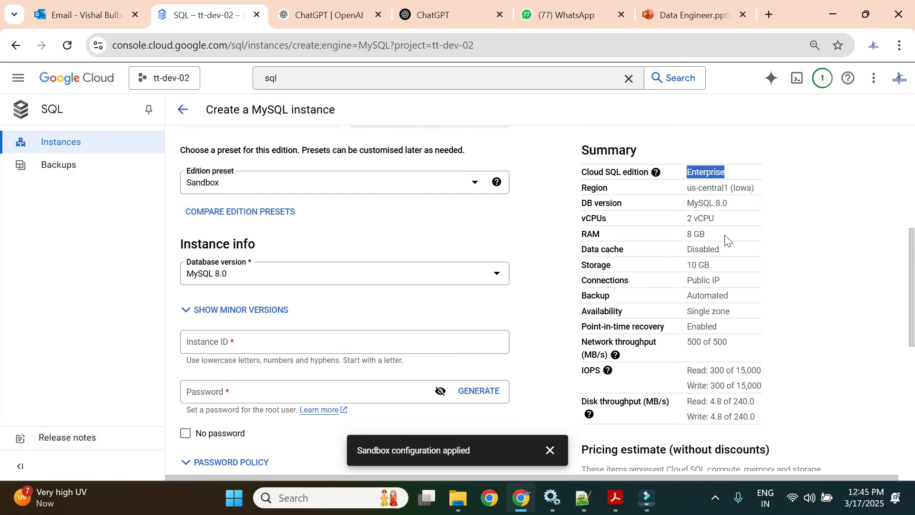
{"action": "scroll", "coordinate": [413, 337], "scroll_direction": "down", "scroll_amount": 1}
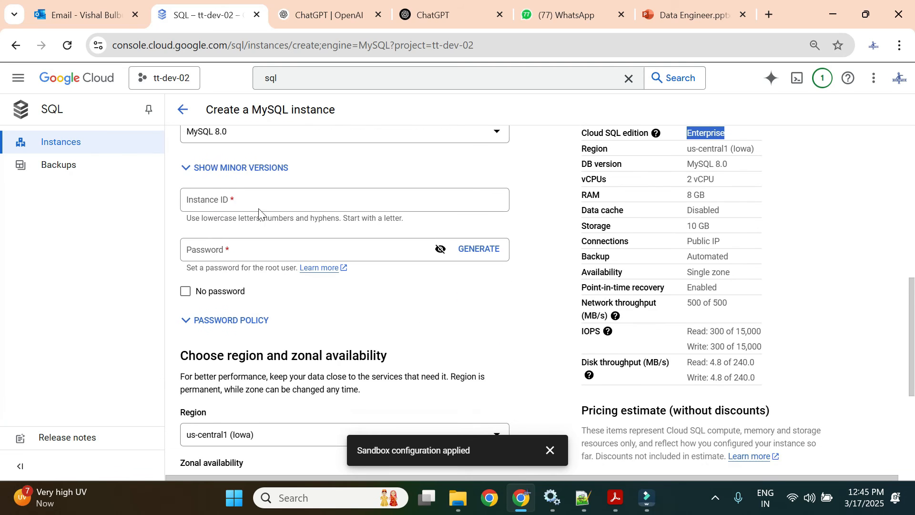
{"action": "scroll", "coordinate": [266, 211], "scroll_direction": "up", "scroll_amount": 2}
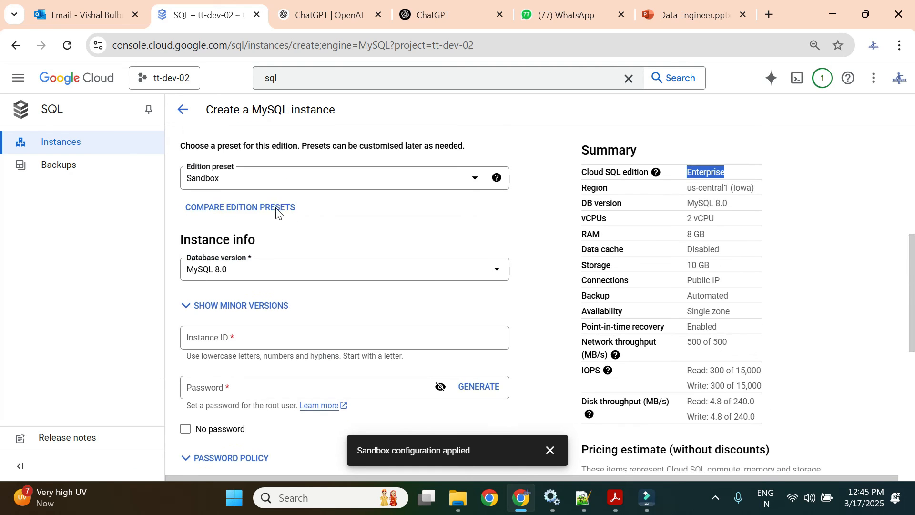
{"action": "left_click", "coordinate": [239, 278]}
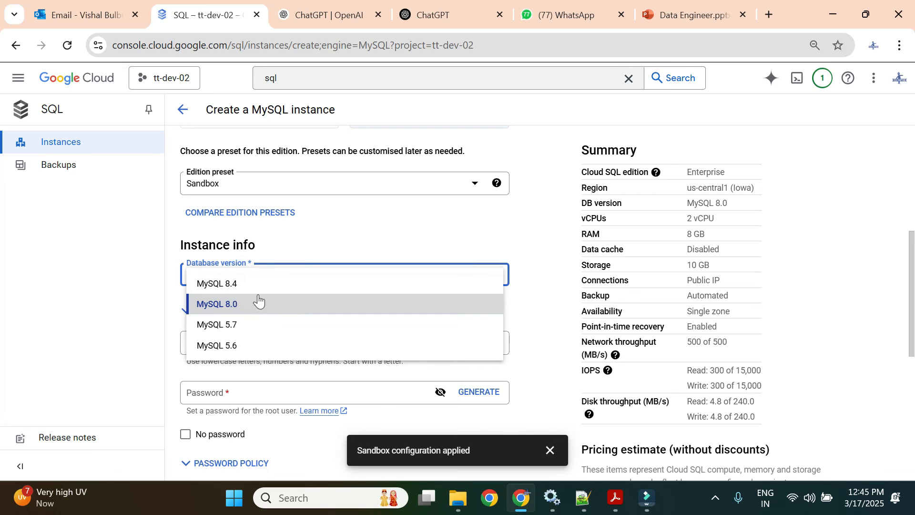
{"action": "left_click", "coordinate": [388, 232]}
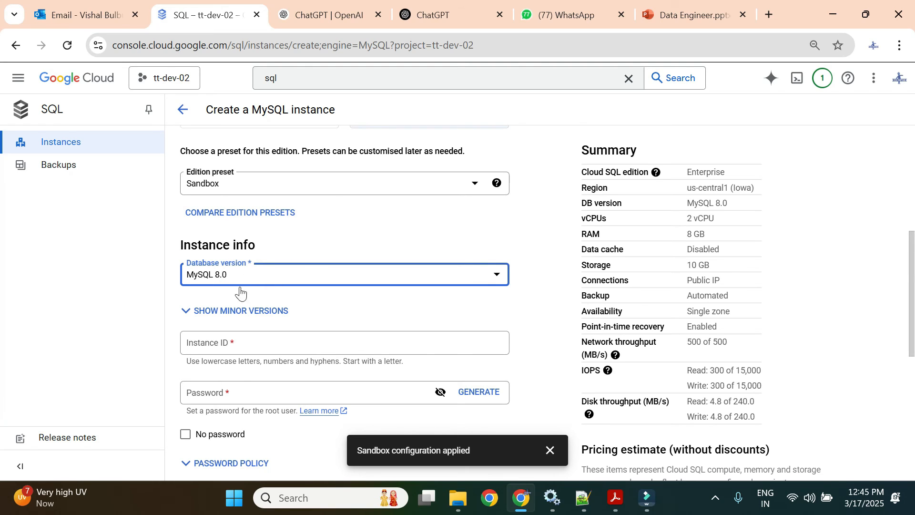
Step: Show the minor versions of MySQL 8.0 and choose MySQL 8.0.37 (default)
{"action": "left_click", "coordinate": [231, 312]}
{"action": "left_click", "coordinate": [365, 319]}
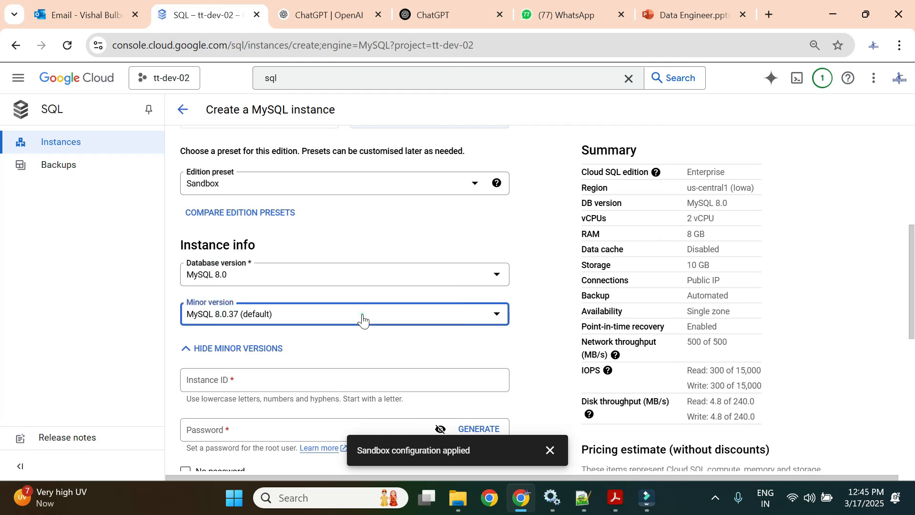
{"action": "scroll", "coordinate": [269, 238], "scroll_direction": "down", "scroll_amount": 5}
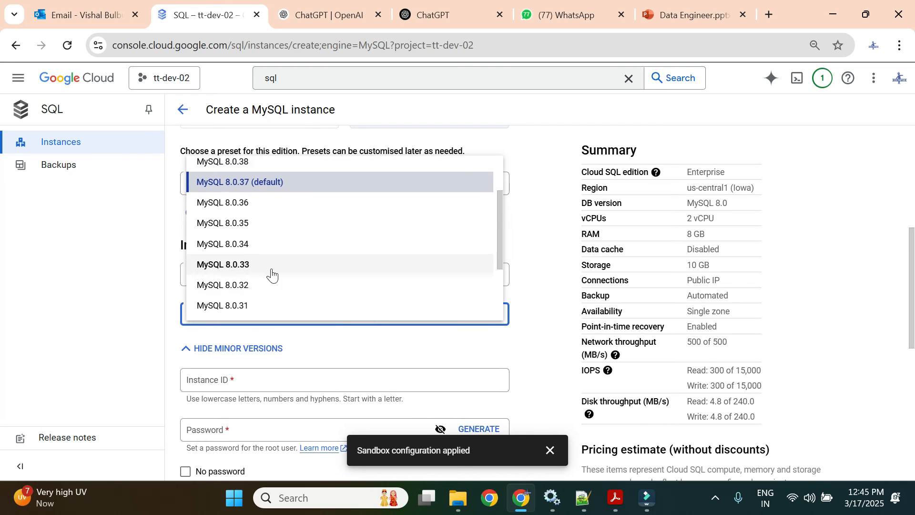
{"action": "scroll", "coordinate": [272, 267], "scroll_direction": "up", "scroll_amount": 5}
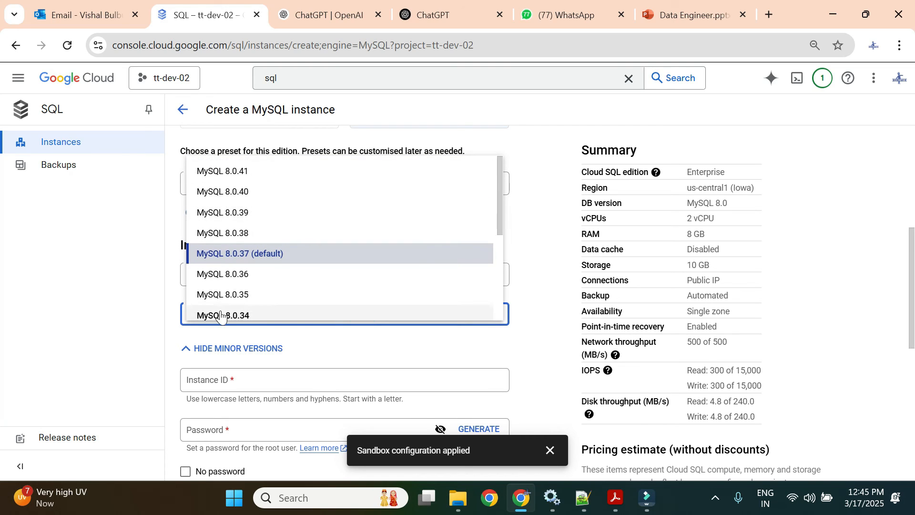
{"action": "left_click", "coordinate": [285, 258]}
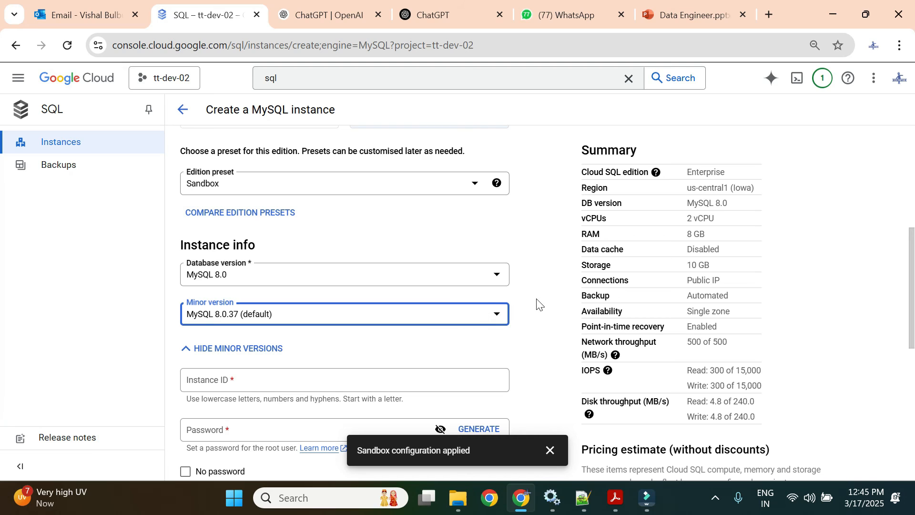
Step: Set the instance ID to mysql-dev99
{"action": "scroll", "coordinate": [529, 307], "scroll_direction": "down", "scroll_amount": 2}
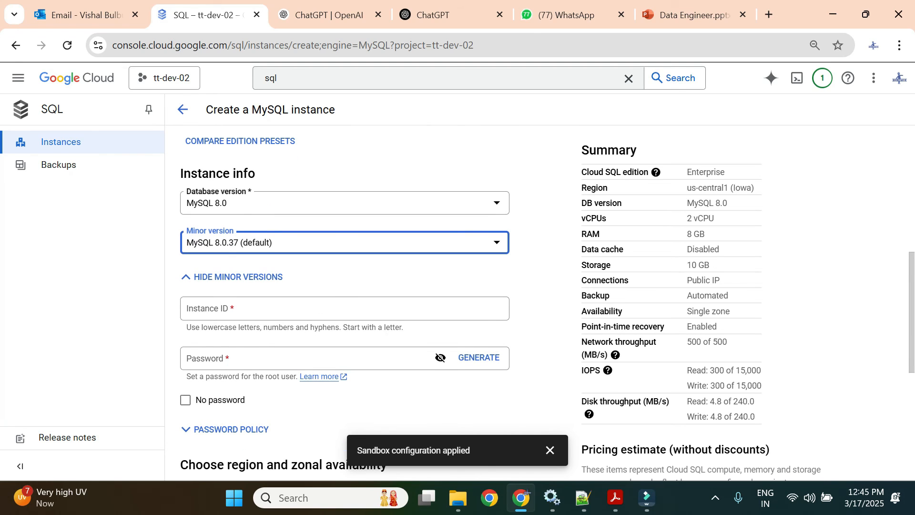
{"action": "left_click", "coordinate": [319, 302]}
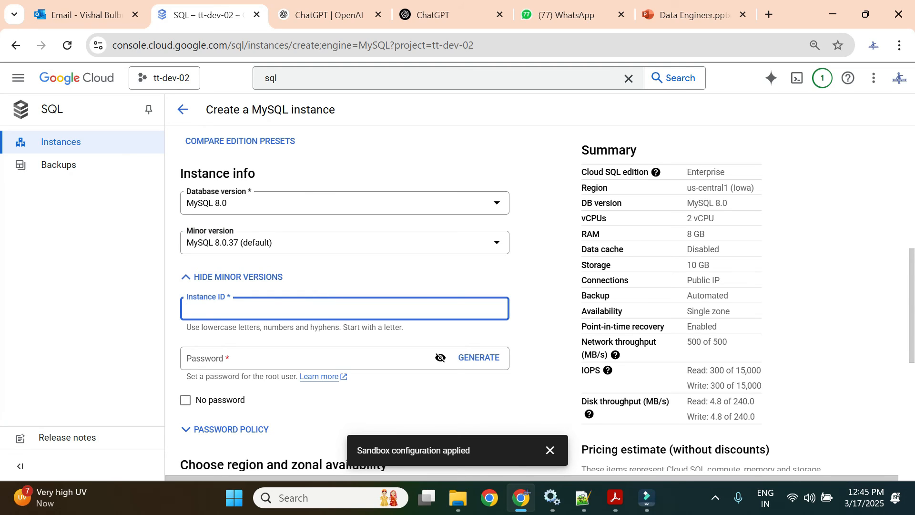
{"action": "type", "text": "mysql-dev"}
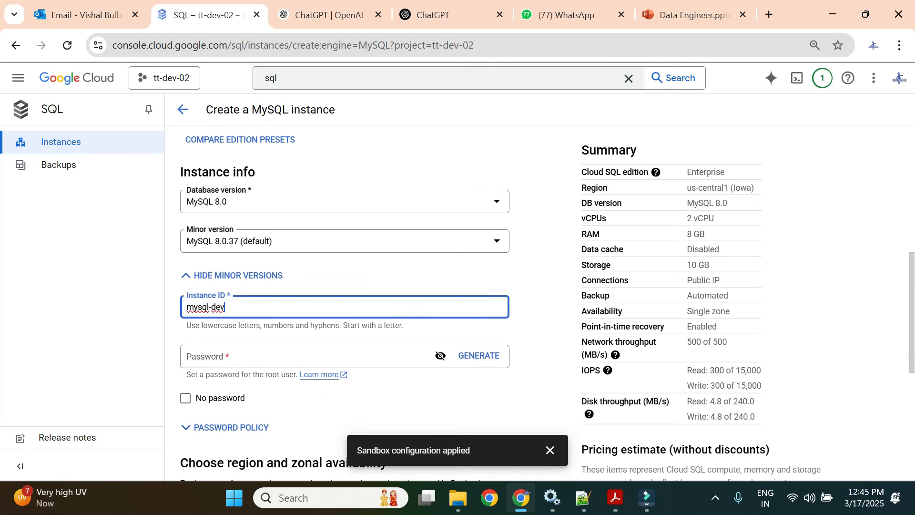
{"action": "scroll", "coordinate": [225, 288], "scroll_direction": "down", "scroll_amount": 1}
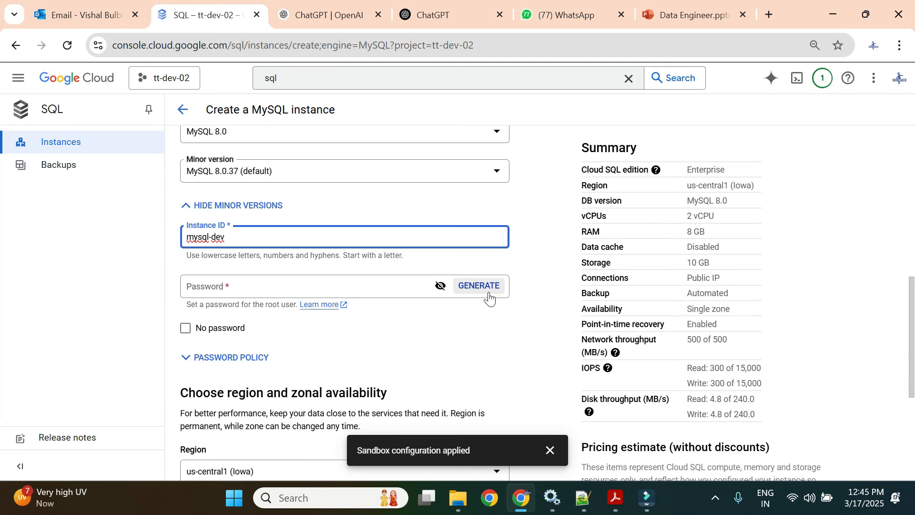
{"action": "type", "text": "99"}
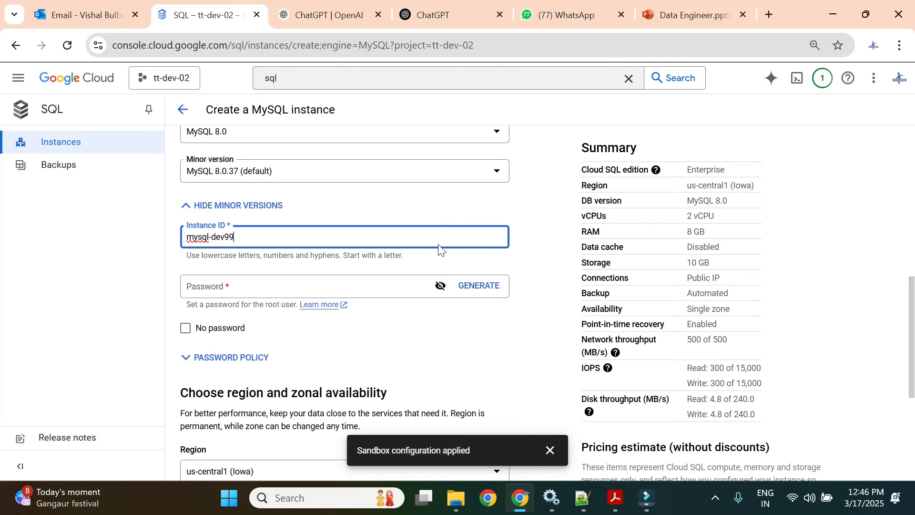
Step: Generate a password for the root user, reveal it and copy it
{"action": "left_click", "coordinate": [481, 287]}
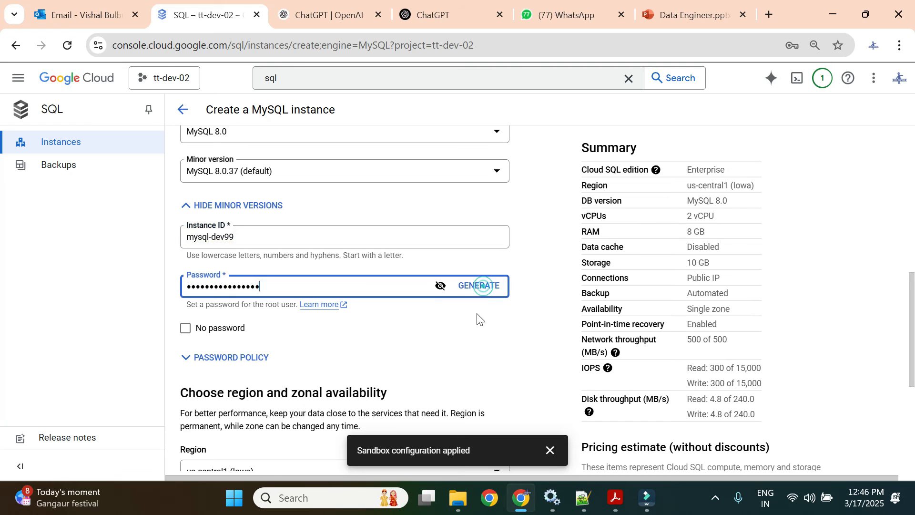
{"action": "left_click", "coordinate": [439, 286]}
{"action": "triple_click", "coordinate": [336, 286]}
{"action": "key", "text": "ctrl+c"}
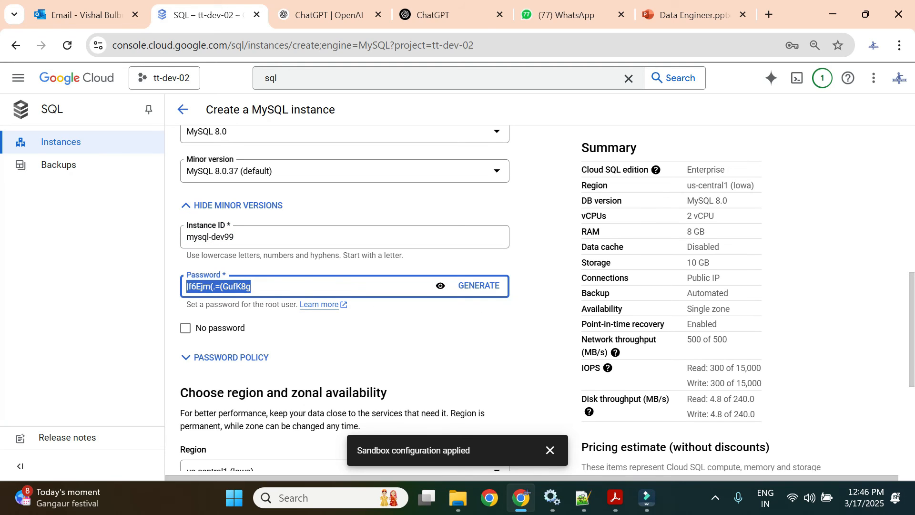
Step: Paste the copied root password into the blank document in Notepad++ and return to the MySQL instance form in Chrome
{"action": "left_click", "coordinate": [583, 498]}
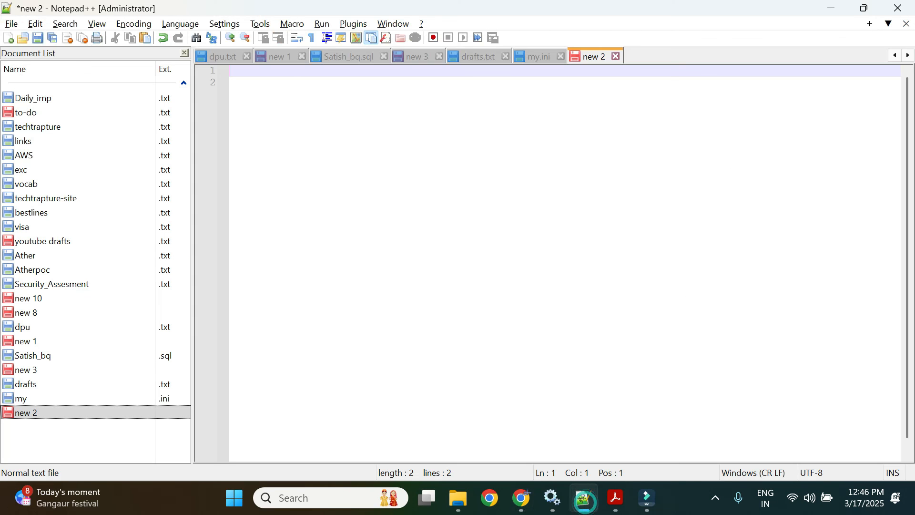
{"action": "key", "text": "ctrl+v"}
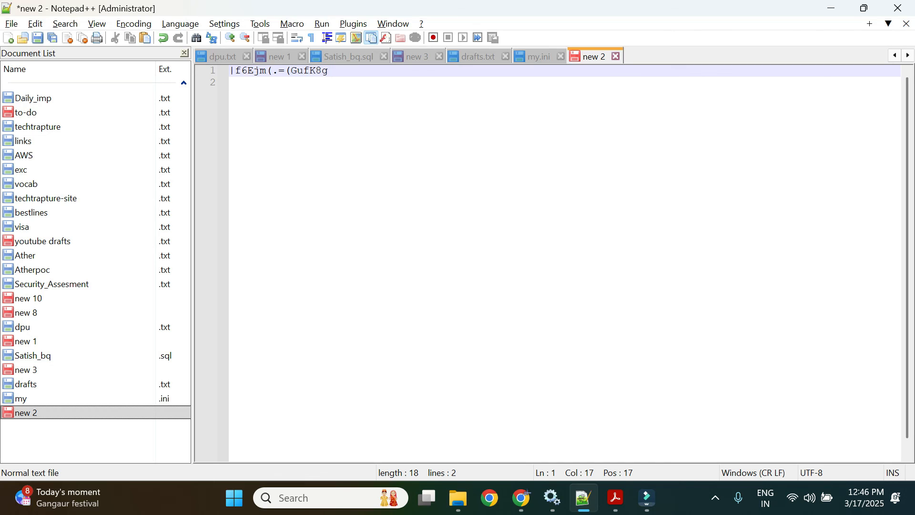
{"action": "key", "text": "alt+Tab"}
{"action": "left_click", "coordinate": [374, 336]}
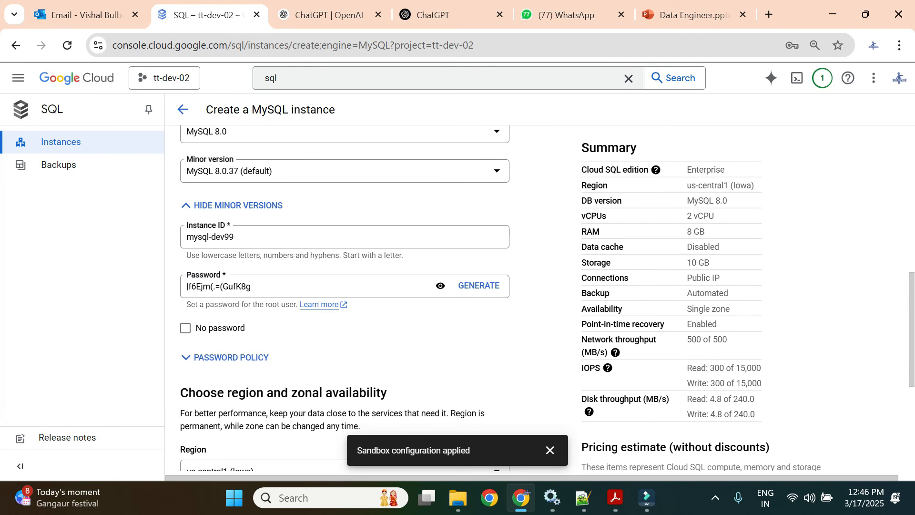
Step: Specify the zones for the instance, try us-central1-a as the primary zone and set it back to Any
{"action": "scroll", "coordinate": [358, 239], "scroll_direction": "down", "scroll_amount": 4}
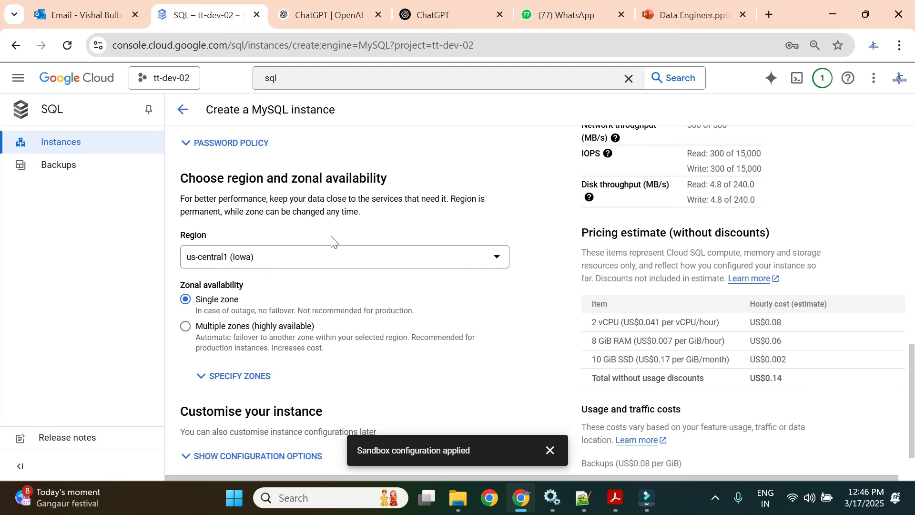
{"action": "scroll", "coordinate": [337, 295], "scroll_direction": "down", "scroll_amount": 1}
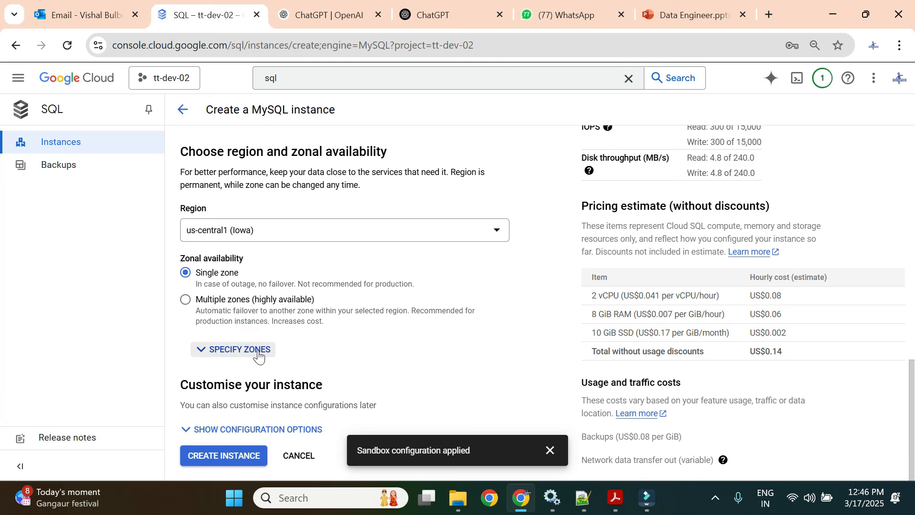
{"action": "left_click", "coordinate": [258, 355]}
{"action": "scroll", "coordinate": [293, 329], "scroll_direction": "down", "scroll_amount": 2}
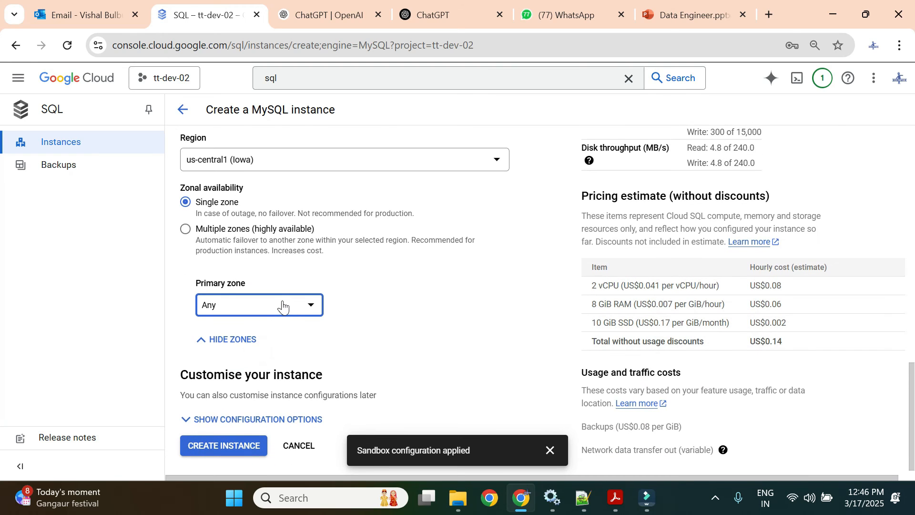
{"action": "left_click", "coordinate": [282, 305]}
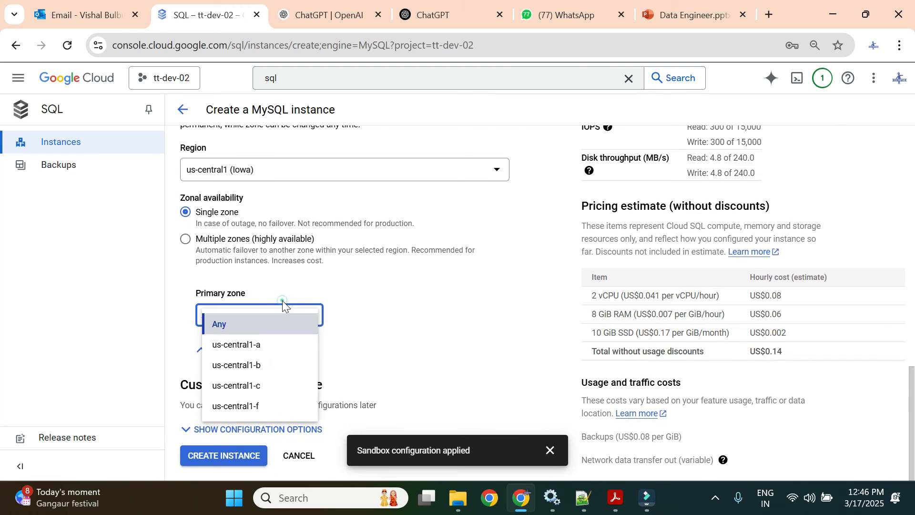
{"action": "left_click", "coordinate": [261, 350]}
{"action": "left_click", "coordinate": [278, 326]}
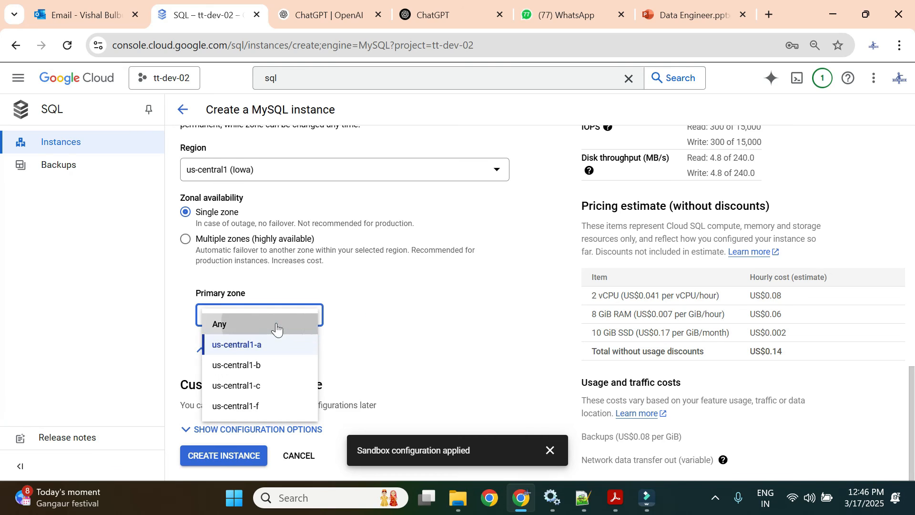
{"action": "left_click", "coordinate": [277, 326]}
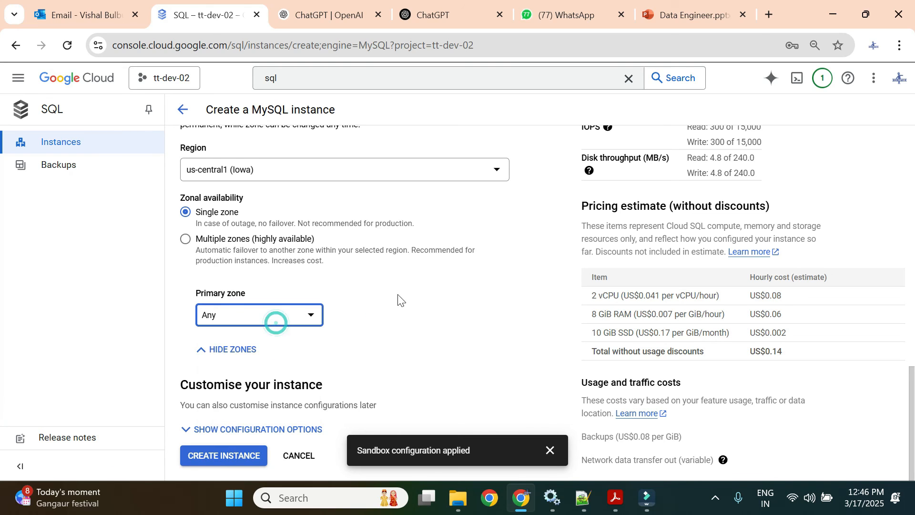
Step: Dismiss the Sandbox notification and compare the total hourly cost of single-zone and multiple-zone availability, ending with Single zone selected
{"action": "left_click", "coordinate": [553, 449]}
{"action": "scroll", "coordinate": [324, 279], "scroll_direction": "down", "scroll_amount": 1}
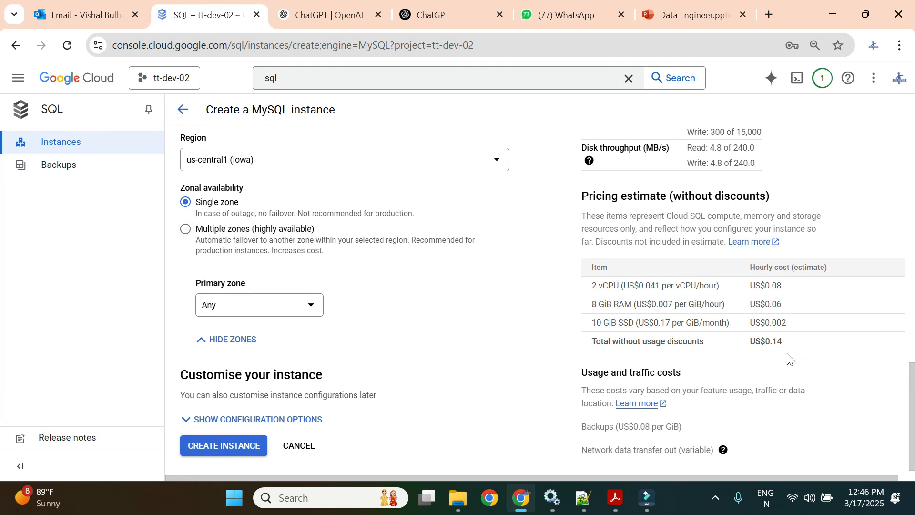
{"action": "left_click_drag", "start_coordinate": [791, 341], "coordinate": [746, 342]}
{"action": "left_click", "coordinate": [185, 228]}
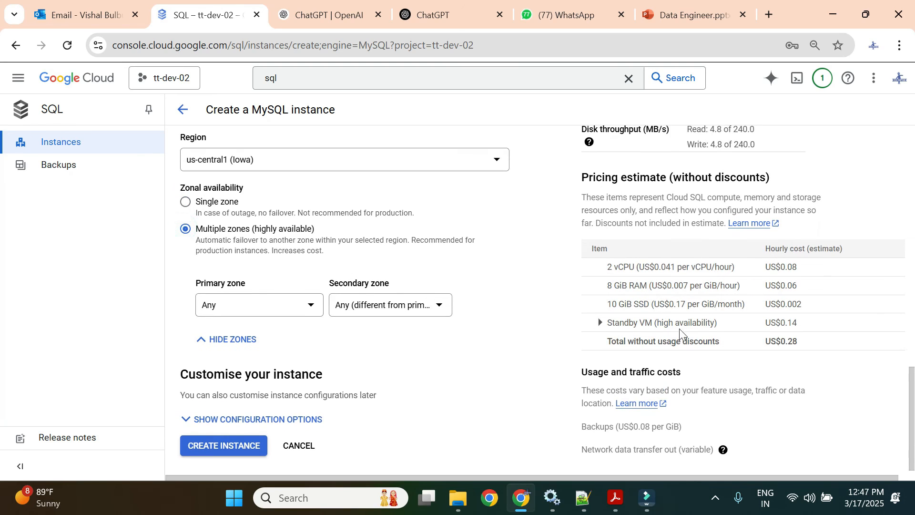
{"action": "left_click_drag", "start_coordinate": [810, 341], "coordinate": [762, 343]}
{"action": "left_click", "coordinate": [184, 204]}
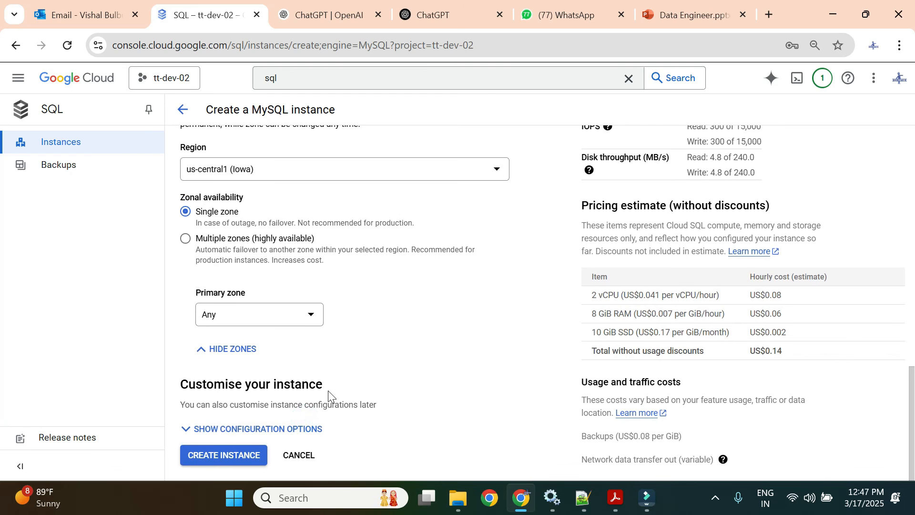
Step: Show the instance's configuration options and review the machine shapes under Machine configuration
{"action": "left_click", "coordinate": [303, 429]}
{"action": "scroll", "coordinate": [358, 353], "scroll_direction": "down", "scroll_amount": 4}
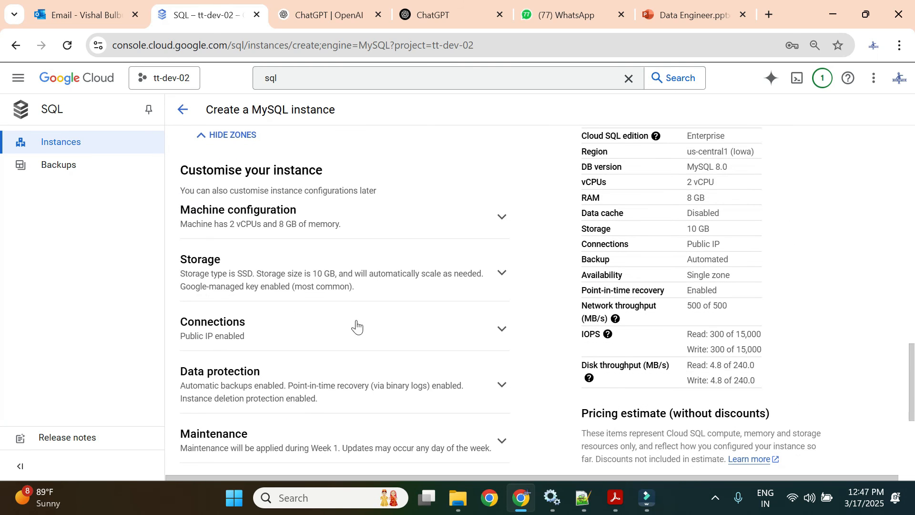
{"action": "left_click", "coordinate": [300, 213]}
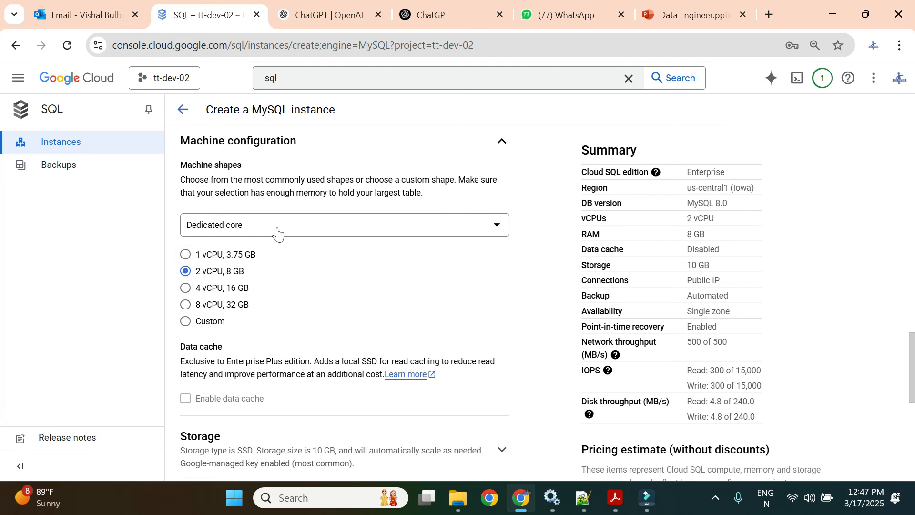
Step: Examine the storage type, storage capacity and automatic storage increase options of the instance
{"action": "scroll", "coordinate": [409, 290], "scroll_direction": "down", "scroll_amount": 4}
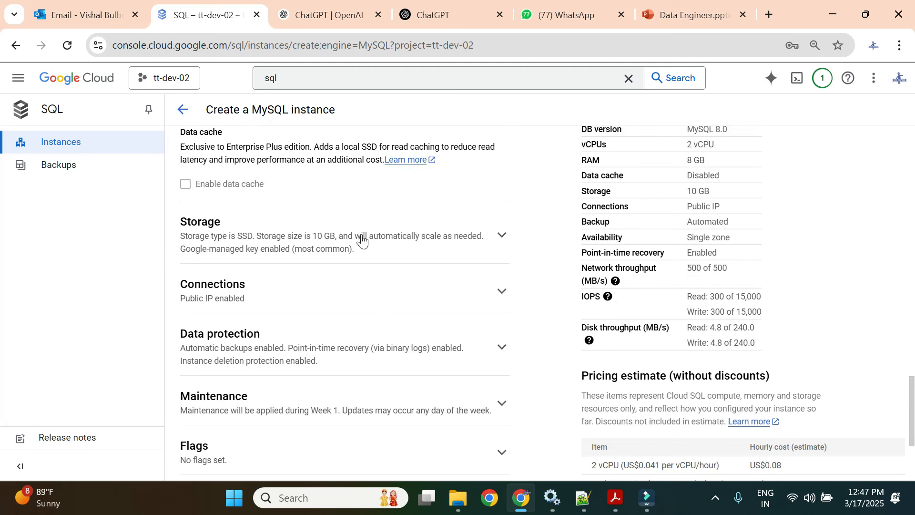
{"action": "left_click", "coordinate": [362, 240]}
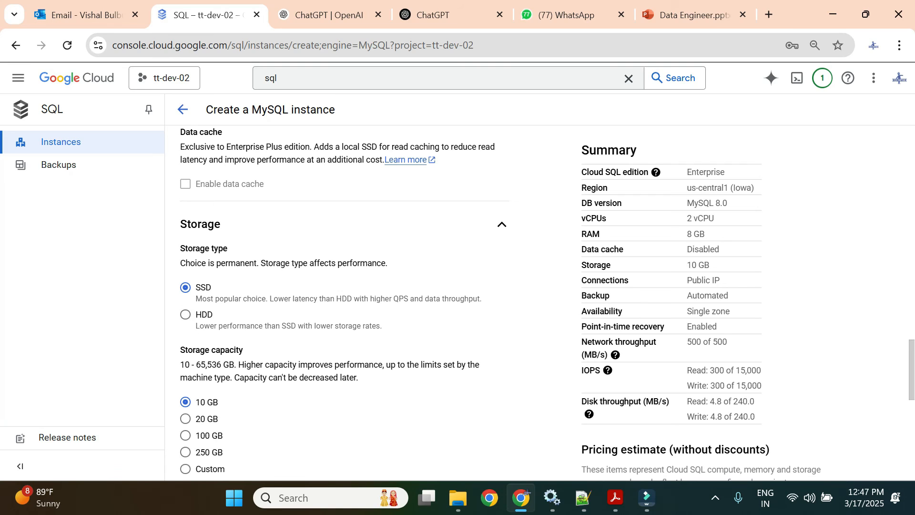
{"action": "scroll", "coordinate": [314, 351], "scroll_direction": "down", "scroll_amount": 3}
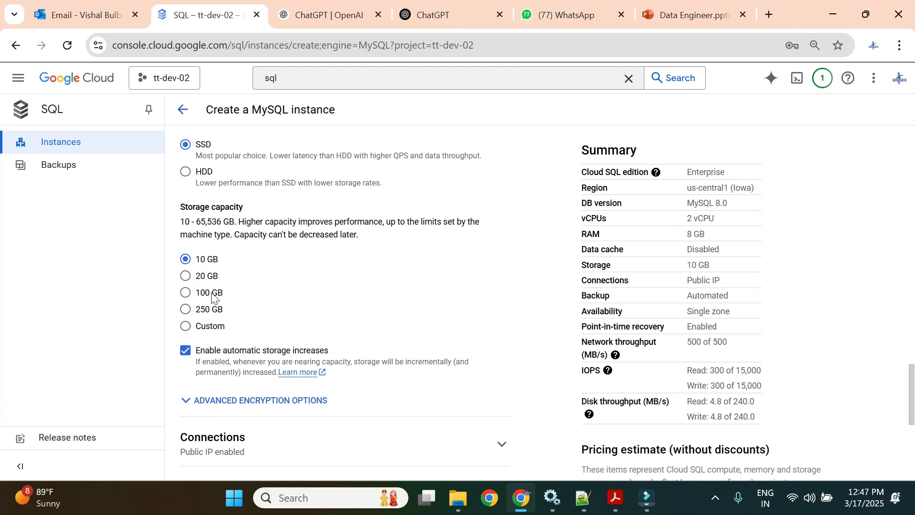
{"action": "scroll", "coordinate": [250, 296], "scroll_direction": "down", "scroll_amount": 2}
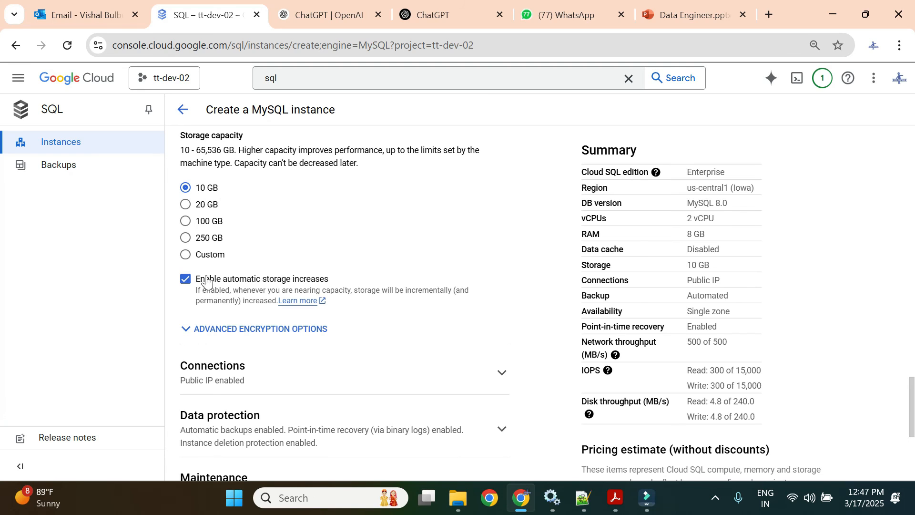
{"action": "scroll", "coordinate": [420, 312], "scroll_direction": "down", "scroll_amount": 1}
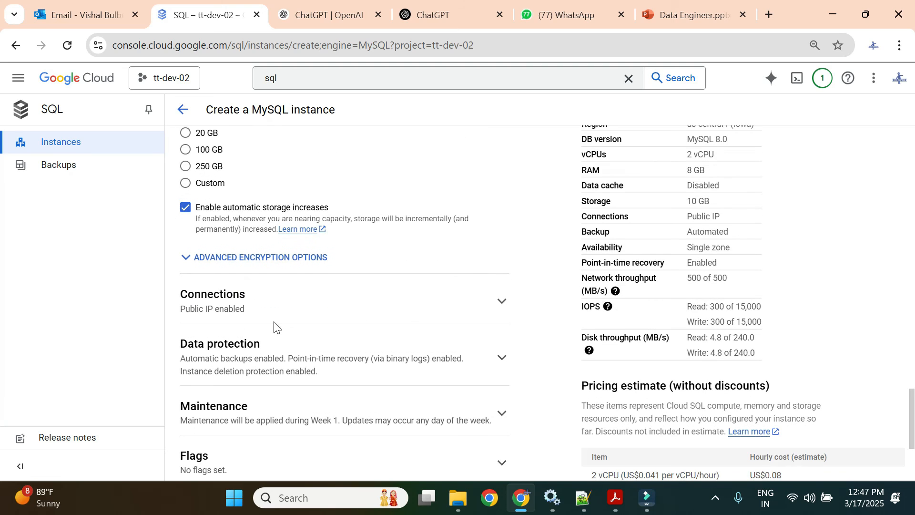
Step: Review the Connections options of the instance, including private and public IP assignment and authorised networks
{"action": "left_click", "coordinate": [278, 301]}
{"action": "scroll", "coordinate": [221, 337], "scroll_direction": "down", "scroll_amount": 2}
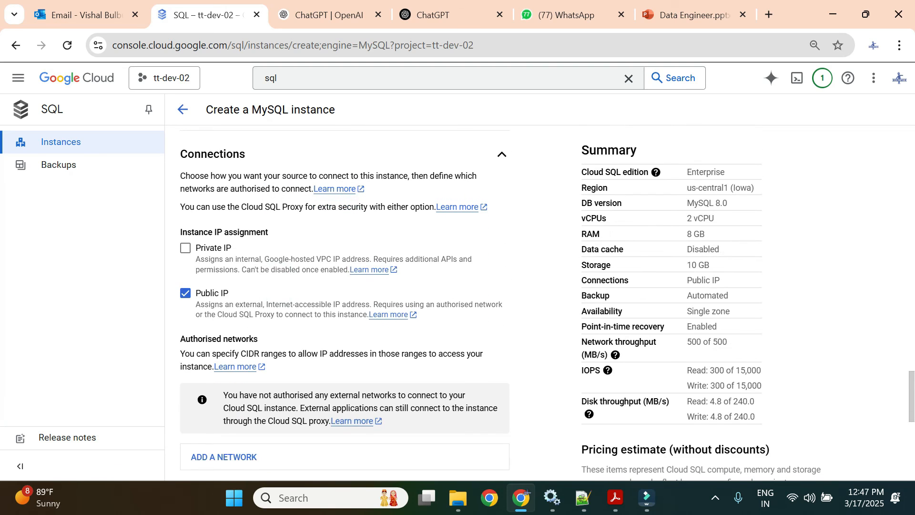
{"action": "scroll", "coordinate": [276, 289], "scroll_direction": "down", "scroll_amount": 3}
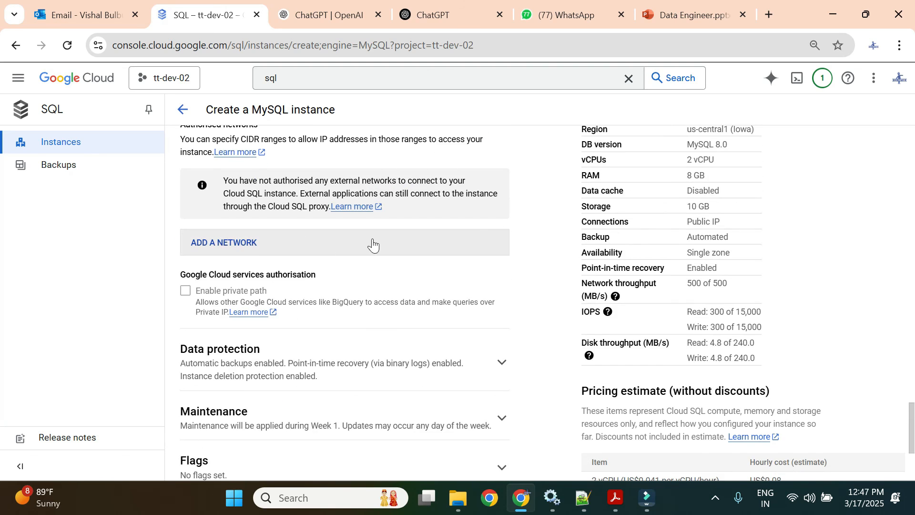
Step: Review the Data protection options covering automated daily backups, point-in-time recovery and deletion protection
{"action": "scroll", "coordinate": [391, 353], "scroll_direction": "down", "scroll_amount": 3}
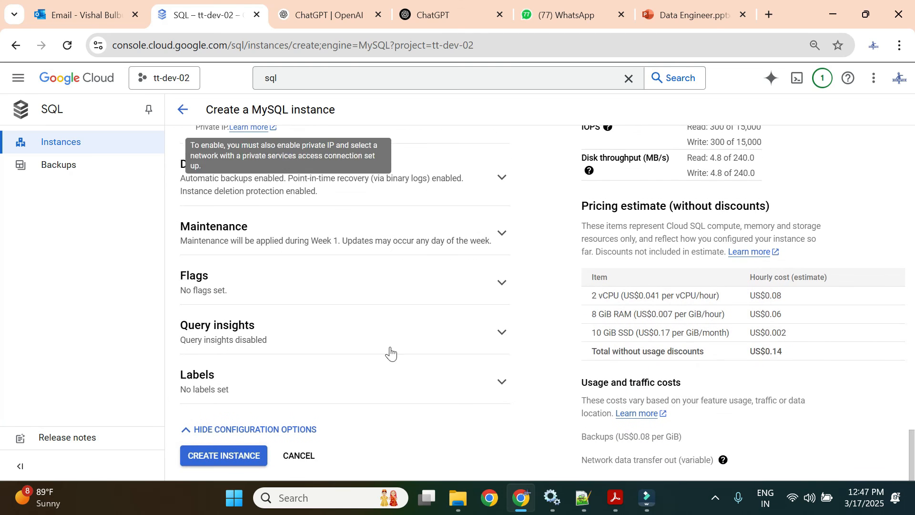
{"action": "left_click", "coordinate": [378, 179]}
{"action": "scroll", "coordinate": [349, 234], "scroll_direction": "down", "scroll_amount": 1}
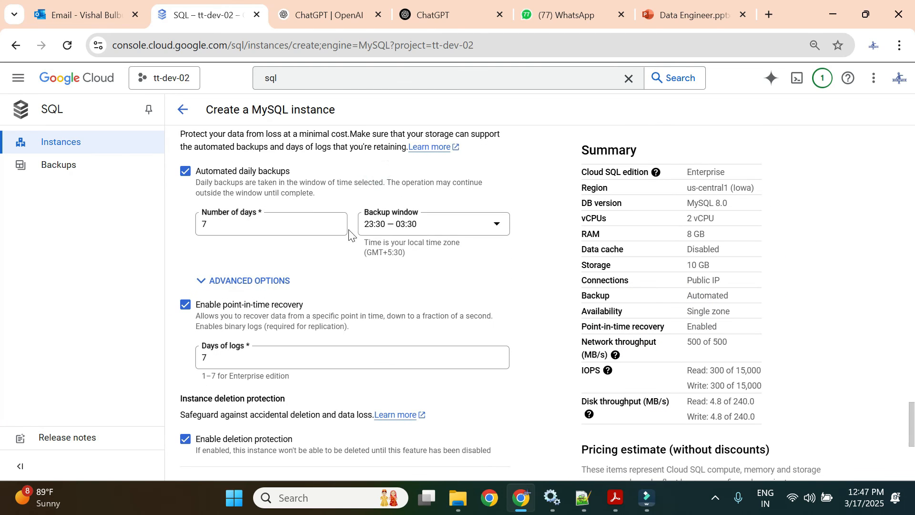
{"action": "scroll", "coordinate": [349, 234], "scroll_direction": "down", "scroll_amount": 1}
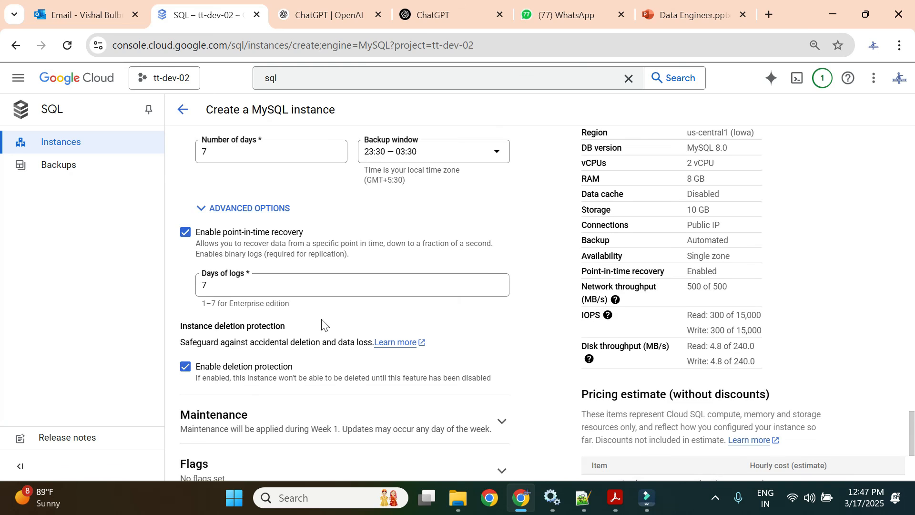
Step: Examine the maintenance timing and maintenance window options, and look over the remaining Flags, Query insights and Labels sections
{"action": "scroll", "coordinate": [320, 323], "scroll_direction": "down", "scroll_amount": 3}
{"action": "left_click", "coordinate": [353, 278]}
{"action": "scroll", "coordinate": [307, 261], "scroll_direction": "down", "scroll_amount": 3}
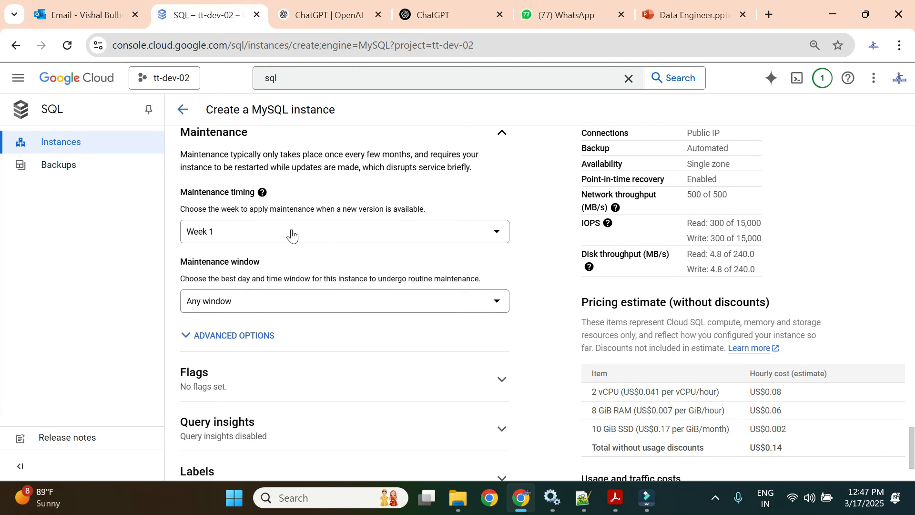
{"action": "scroll", "coordinate": [387, 332], "scroll_direction": "down", "scroll_amount": 1}
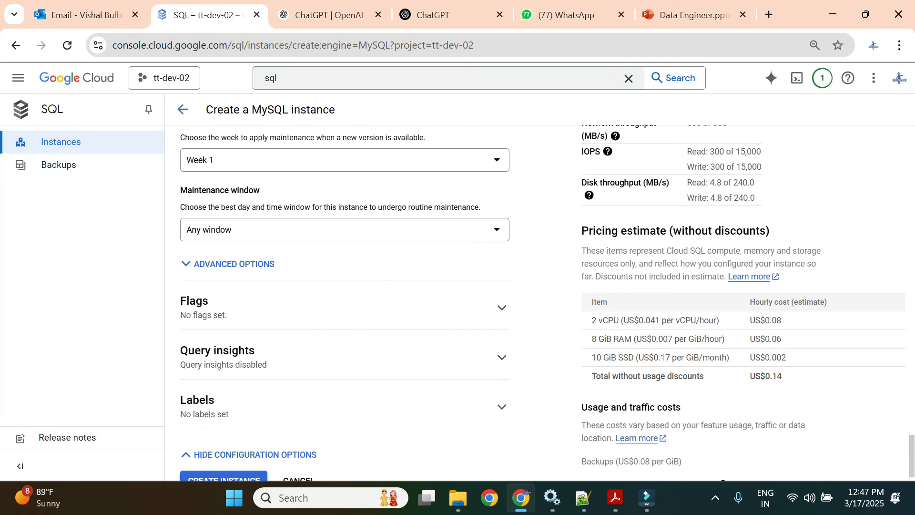
{"action": "scroll", "coordinate": [384, 327], "scroll_direction": "down", "scroll_amount": 1}
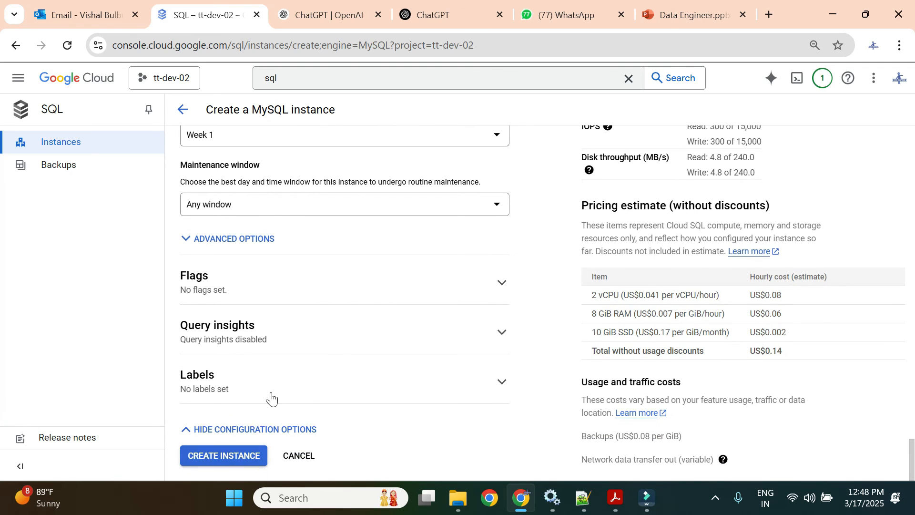
Step: Create the instance with the current configuration and reopen the mysql-dev99 overview from the list of all instances
{"action": "left_click", "coordinate": [230, 456]}
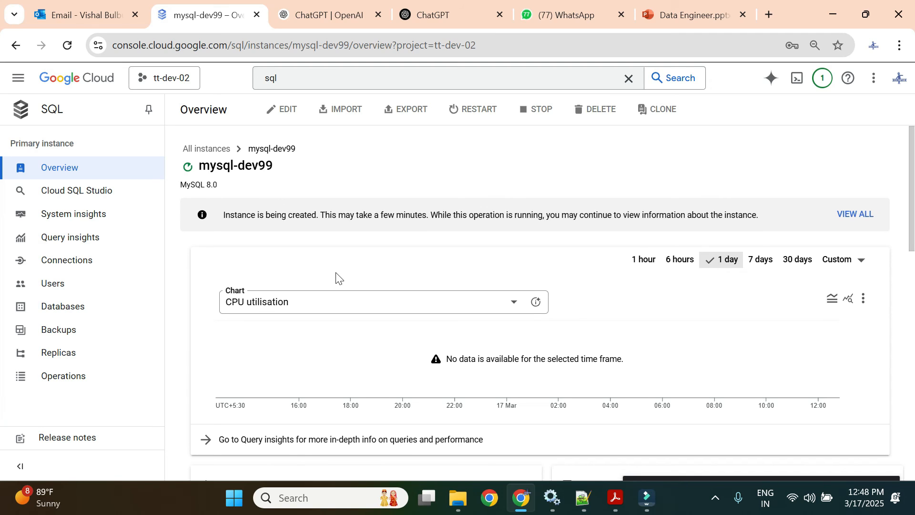
{"action": "left_click", "coordinate": [206, 149]}
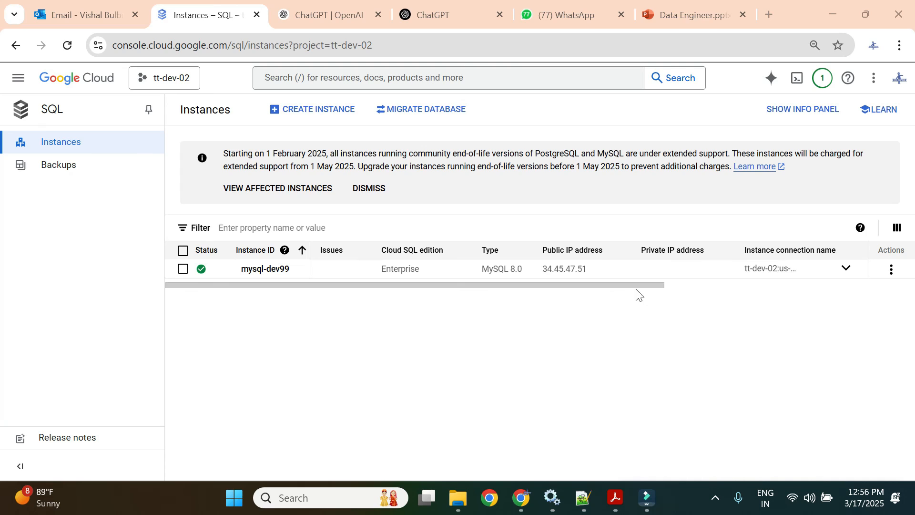
{"action": "left_click_drag", "start_coordinate": [634, 284], "coordinate": [545, 302]}
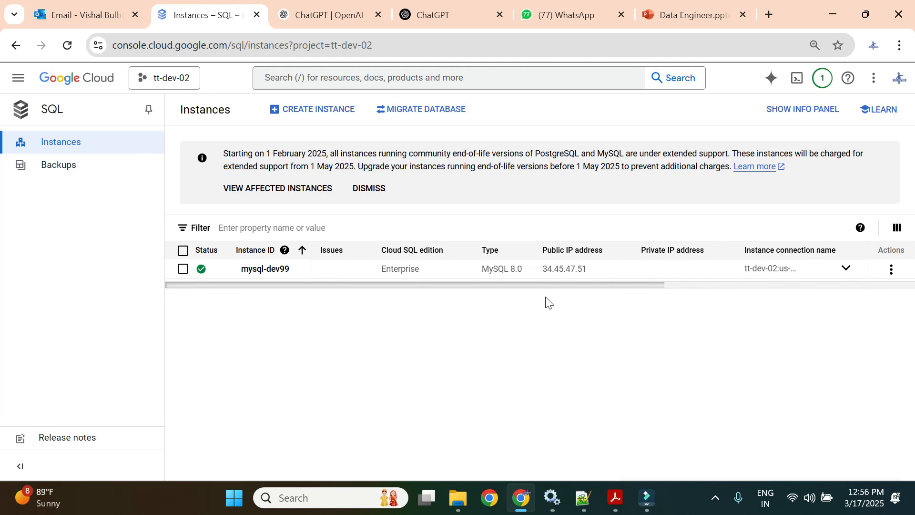
{"action": "left_click", "coordinate": [276, 270]}
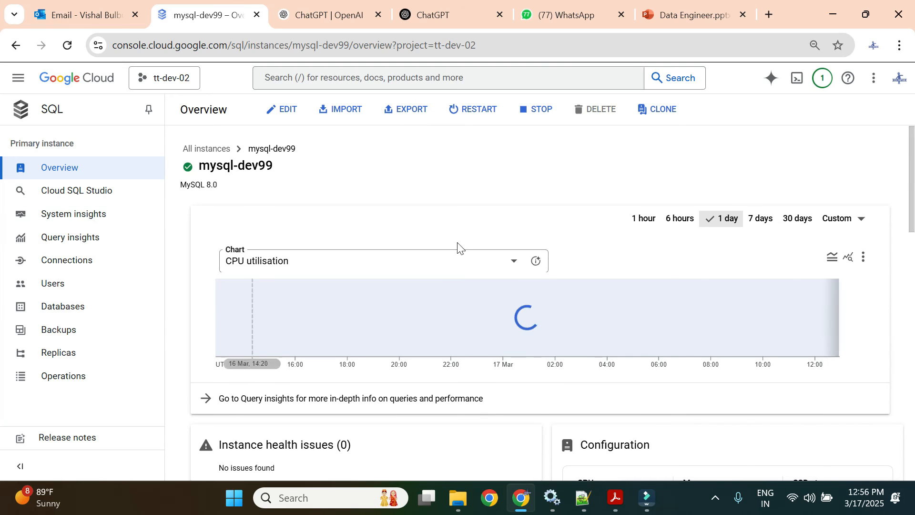
Step: Look over the mysql-dev99 overview and inspect its CPU utilisation chart for the last 1 hour
{"action": "scroll", "coordinate": [359, 266], "scroll_direction": "down", "scroll_amount": 3}
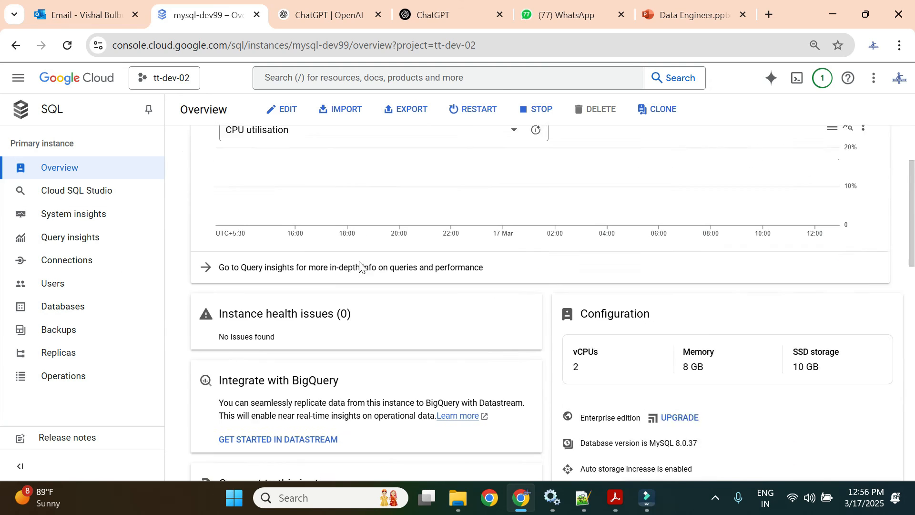
{"action": "scroll", "coordinate": [399, 256], "scroll_direction": "up", "scroll_amount": 3}
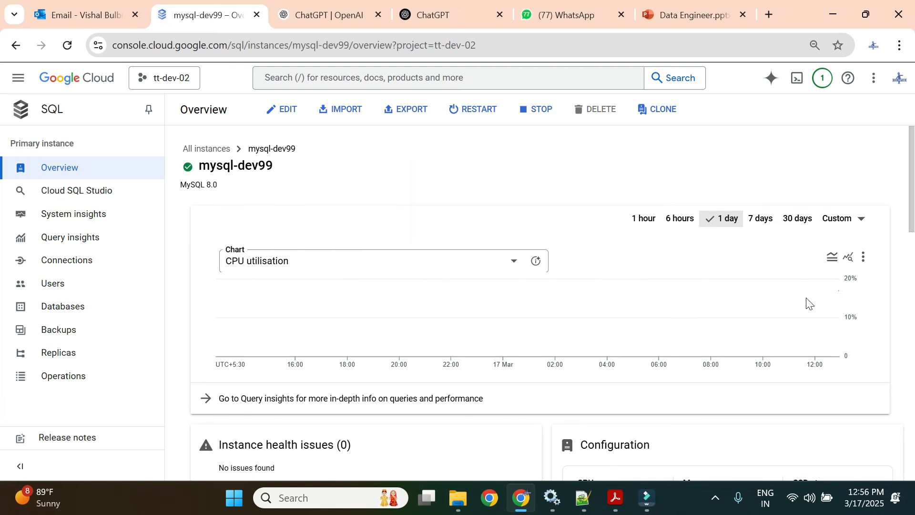
{"action": "left_click", "coordinate": [647, 221]}
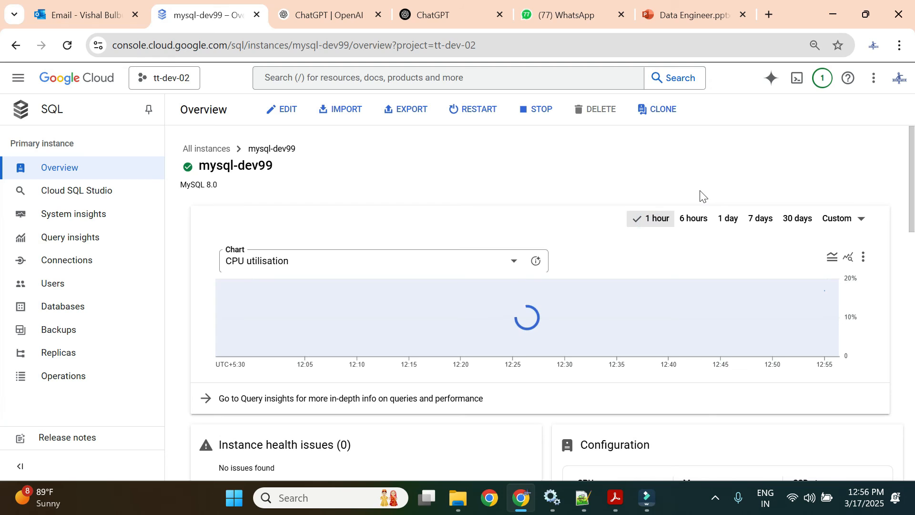
{"action": "mouse_move", "coordinate": [820, 297]}
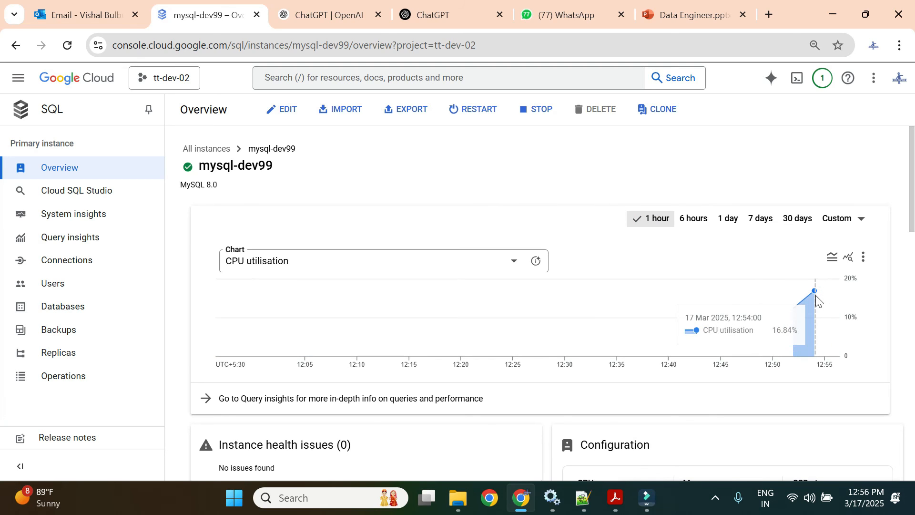
Step: Display the Memory components chart and switch it to Total memory usage for the instance
{"action": "left_click", "coordinate": [420, 272]}
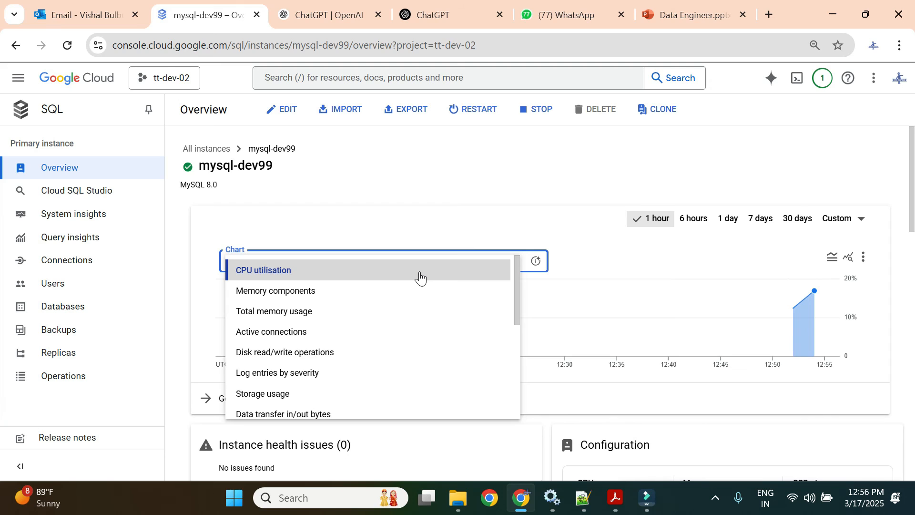
{"action": "left_click", "coordinate": [346, 291]}
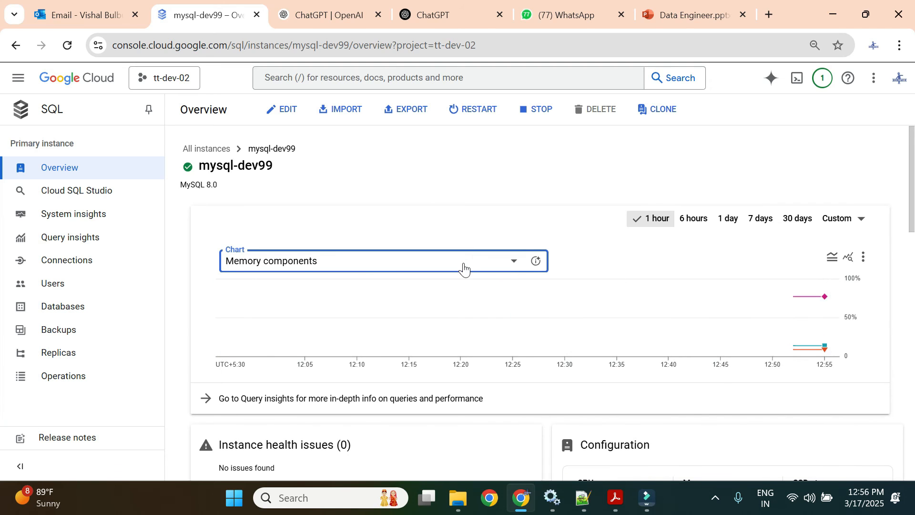
{"action": "left_click", "coordinate": [463, 268]}
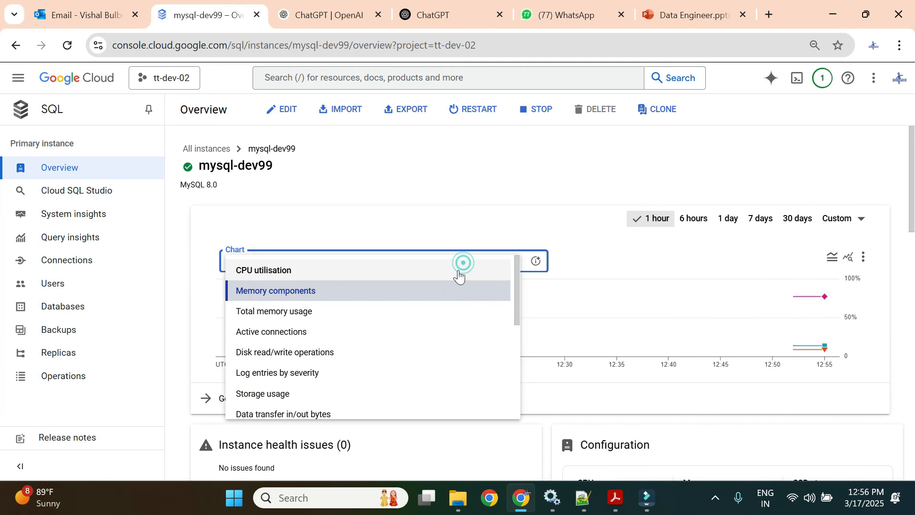
{"action": "left_click", "coordinate": [313, 314]}
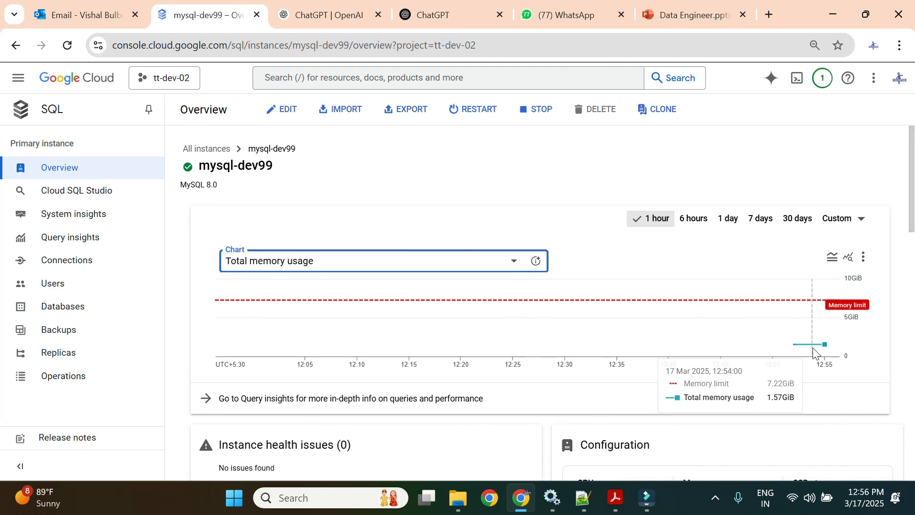
Step: Check the Instance health issues section of the mysql-dev99 overview
{"action": "scroll", "coordinate": [647, 266], "scroll_direction": "down", "scroll_amount": 1}
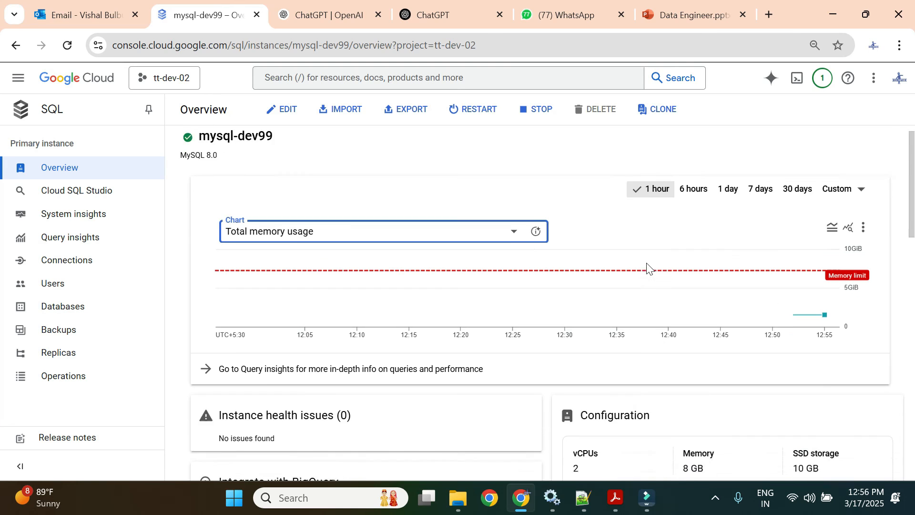
{"action": "scroll", "coordinate": [646, 266], "scroll_direction": "down", "scroll_amount": 3}
{"action": "scroll", "coordinate": [378, 276], "scroll_direction": "down", "scroll_amount": 3}
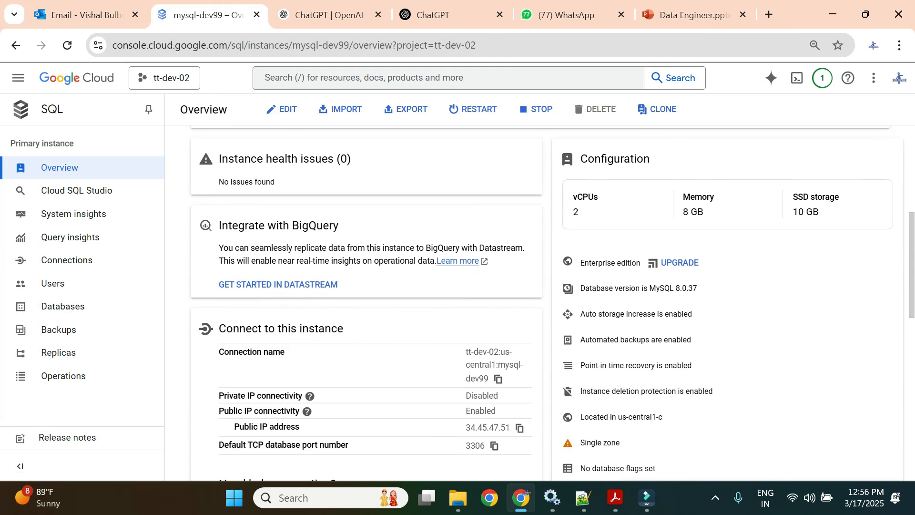
{"action": "left_click_drag", "start_coordinate": [292, 179], "coordinate": [210, 196]}
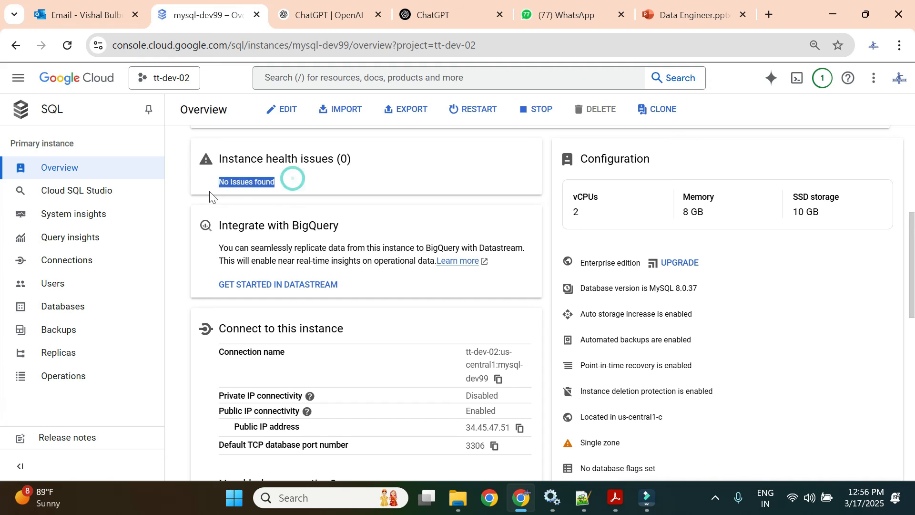
{"action": "left_click_drag", "start_coordinate": [353, 160], "coordinate": [344, 160]}
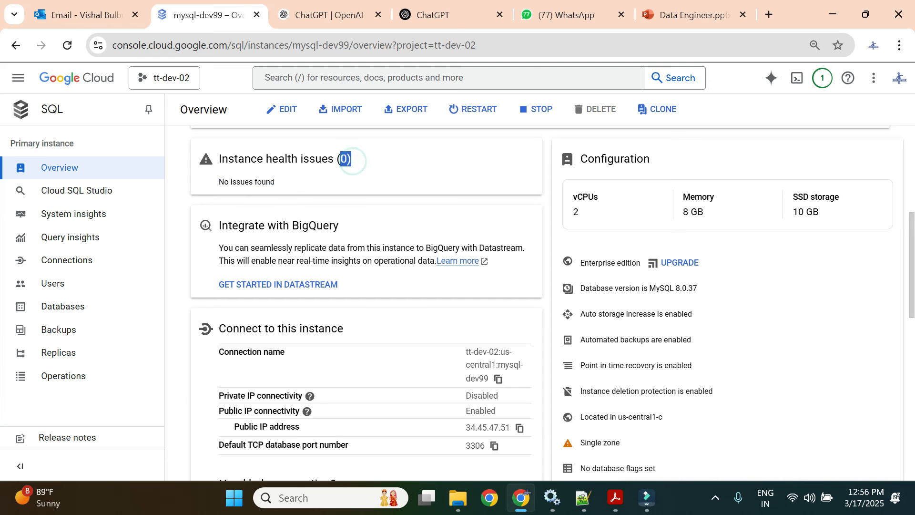
{"action": "left_click", "coordinate": [200, 161]}
Step: Examine the Connect to this instance details, including connection name, IP connectivity, public IP address and default TCP port
{"action": "scroll", "coordinate": [355, 210], "scroll_direction": "down", "scroll_amount": 2}
{"action": "left_click", "coordinate": [264, 256]}
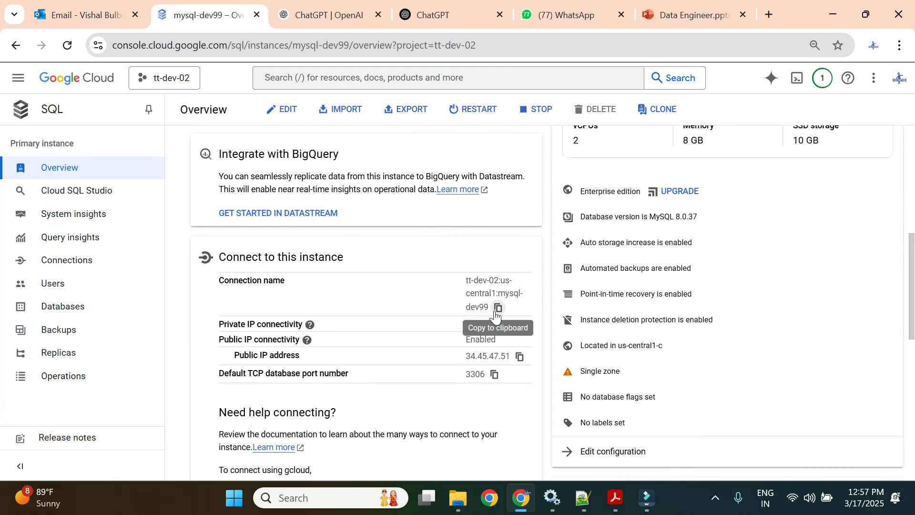
{"action": "left_click", "coordinate": [307, 341]}
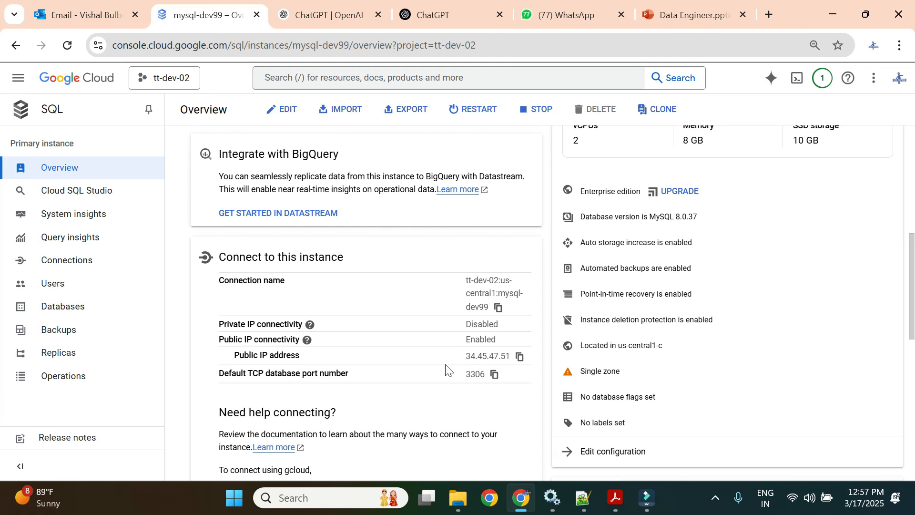
{"action": "scroll", "coordinate": [445, 366], "scroll_direction": "up", "scroll_amount": 5}
{"action": "scroll", "coordinate": [445, 366], "scroll_direction": "down", "scroll_amount": 5}
{"action": "scroll", "coordinate": [453, 358], "scroll_direction": "down", "scroll_amount": 2}
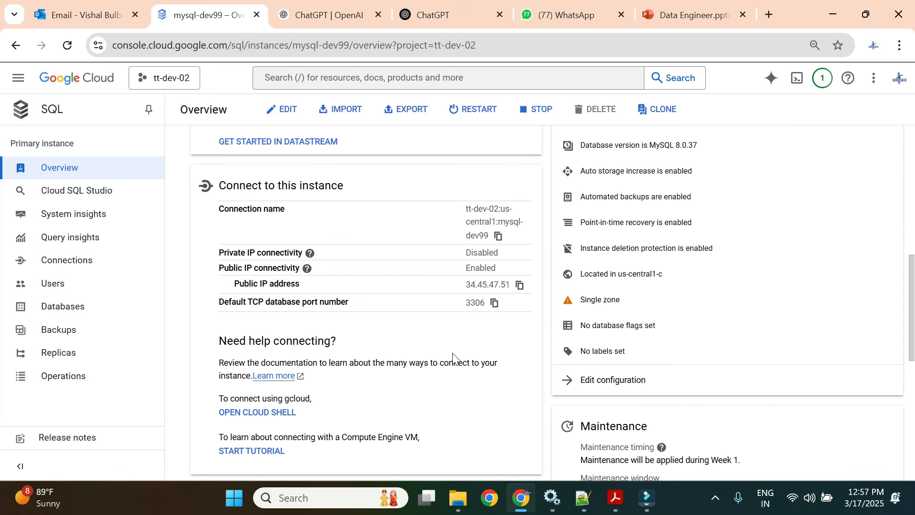
{"action": "scroll", "coordinate": [453, 358], "scroll_direction": "down", "scroll_amount": 3}
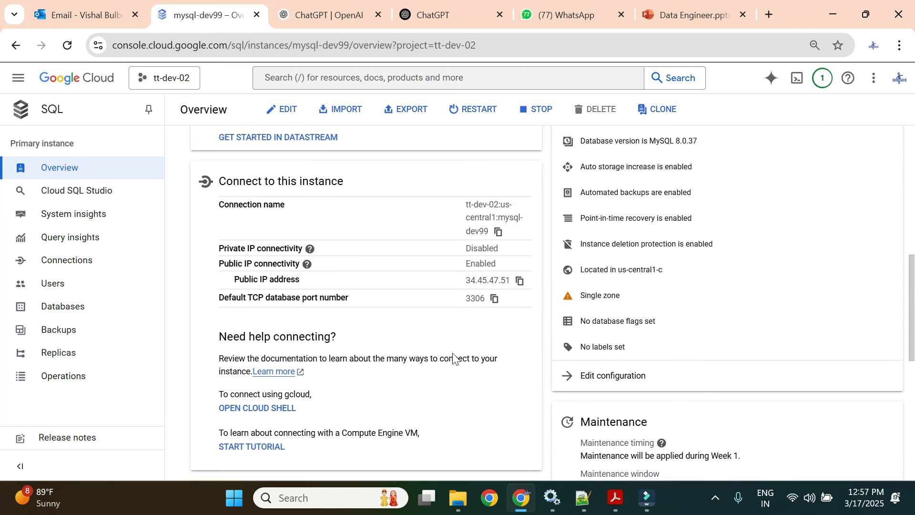
{"action": "scroll", "coordinate": [452, 318], "scroll_direction": "up", "scroll_amount": 3}
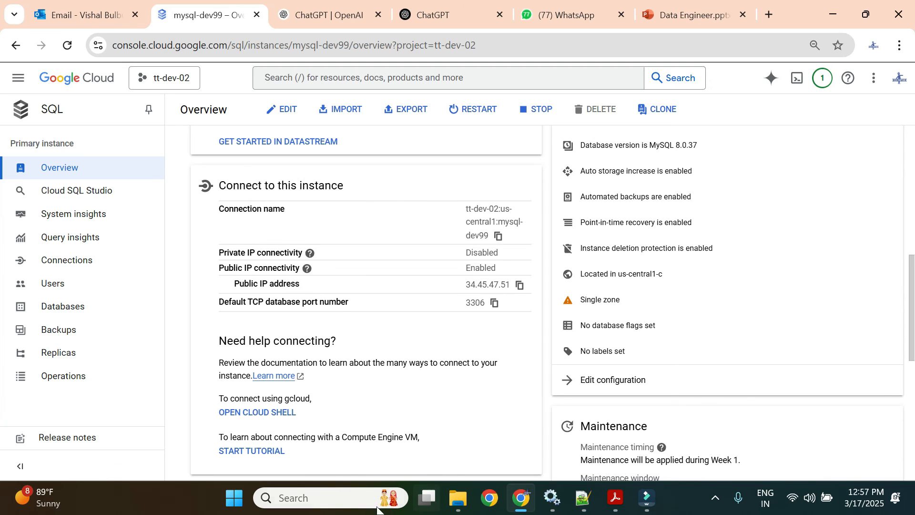
Step: Find MySQL Workbench 8.0 CE on the computer and launch it
{"action": "left_click", "coordinate": [345, 501]}
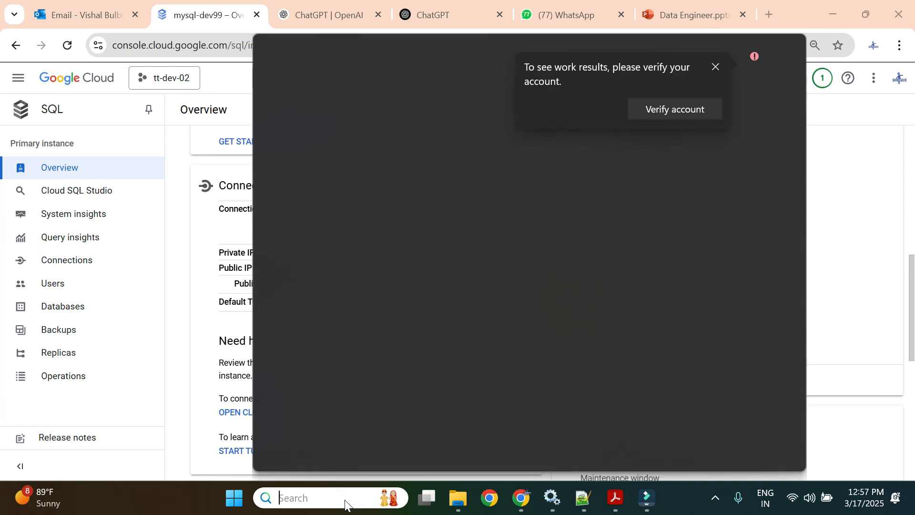
{"action": "type", "text": "mysql"}
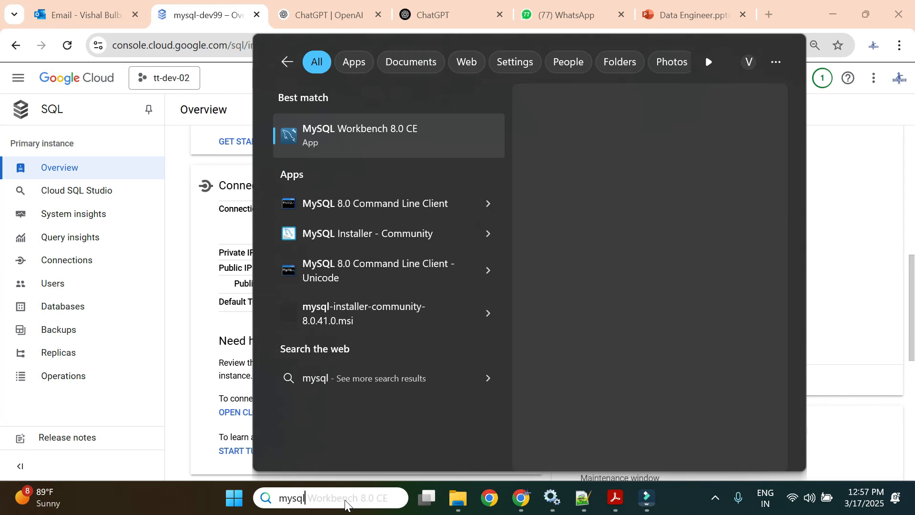
{"action": "left_click", "coordinate": [400, 135]}
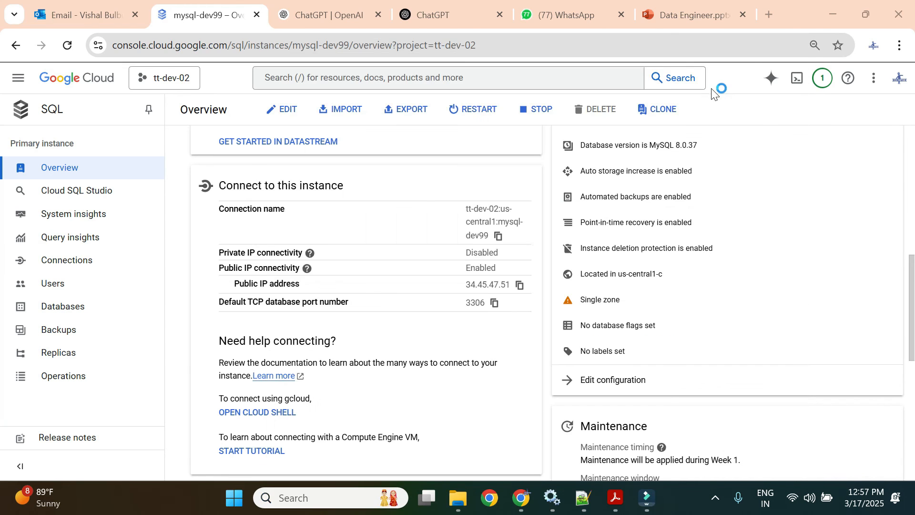
Step: Search the web for "mysql workbench download for windows" and view the Windows installers on the Download MySQL Workbench page
{"action": "left_click", "coordinate": [767, 17]}
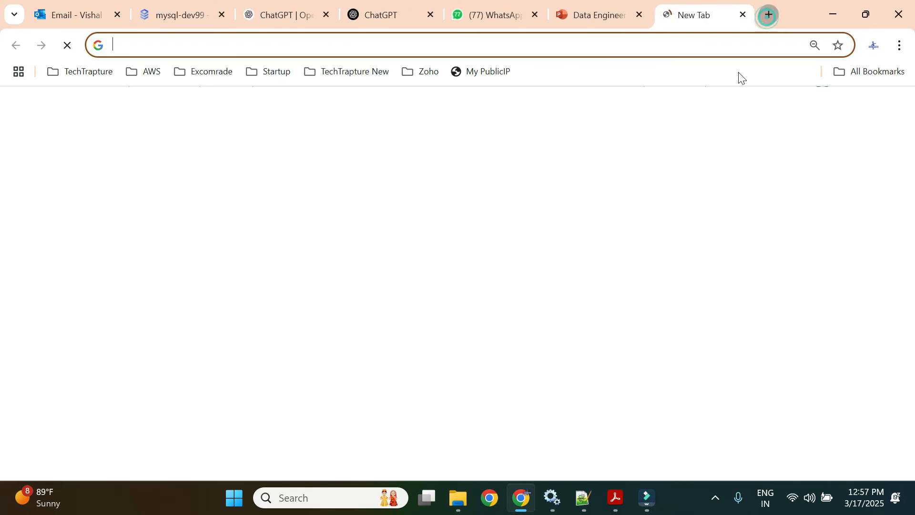
{"action": "type", "text": "m"}
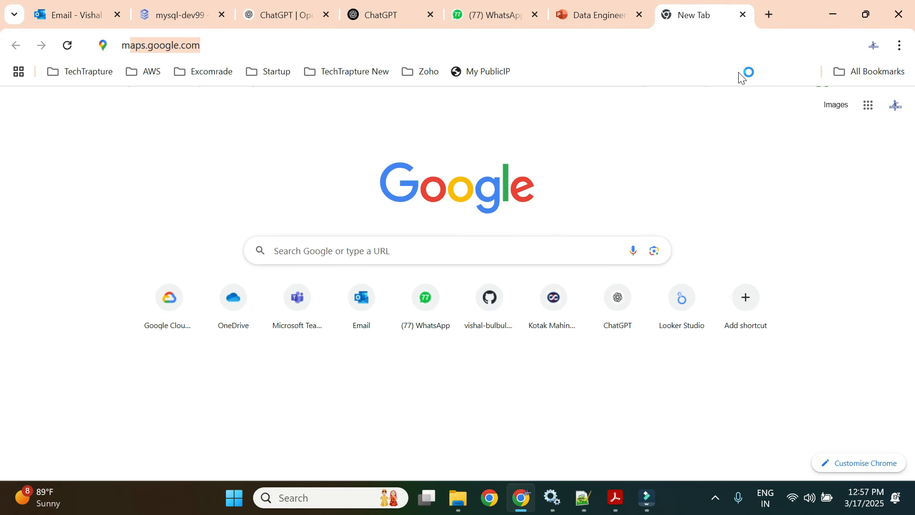
{"action": "type", "text": "ysql workb"}
{"action": "key", "text": "Down"}
{"action": "key", "text": "Down"}
{"action": "key", "text": "Down"}
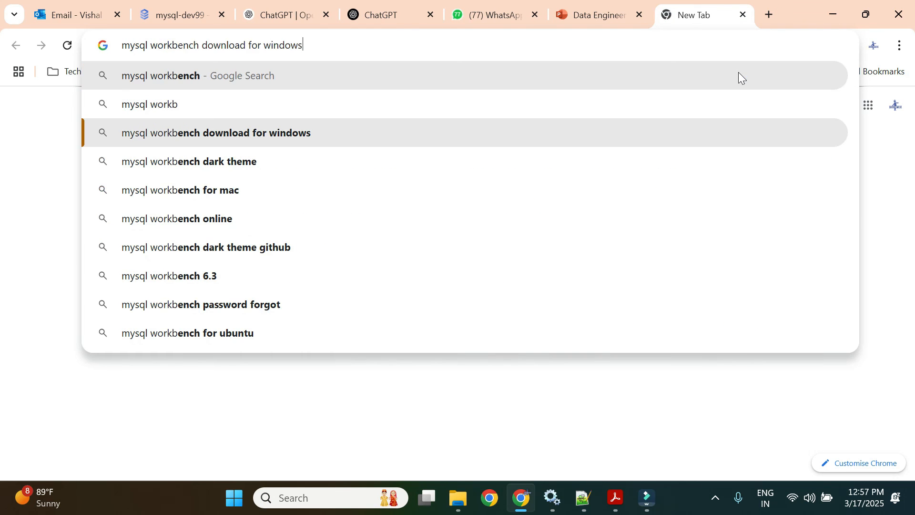
{"action": "key", "text": "Up"}
{"action": "key", "text": "Return"}
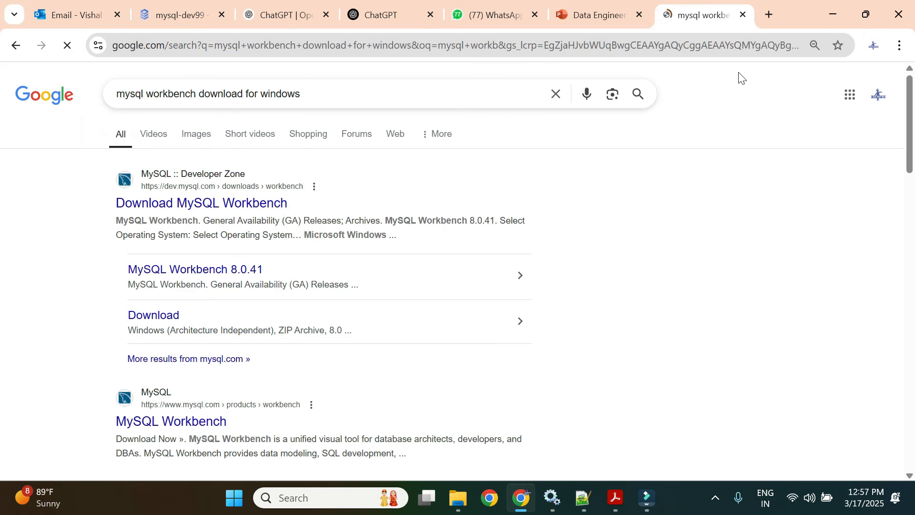
{"action": "left_click", "coordinate": [213, 200]}
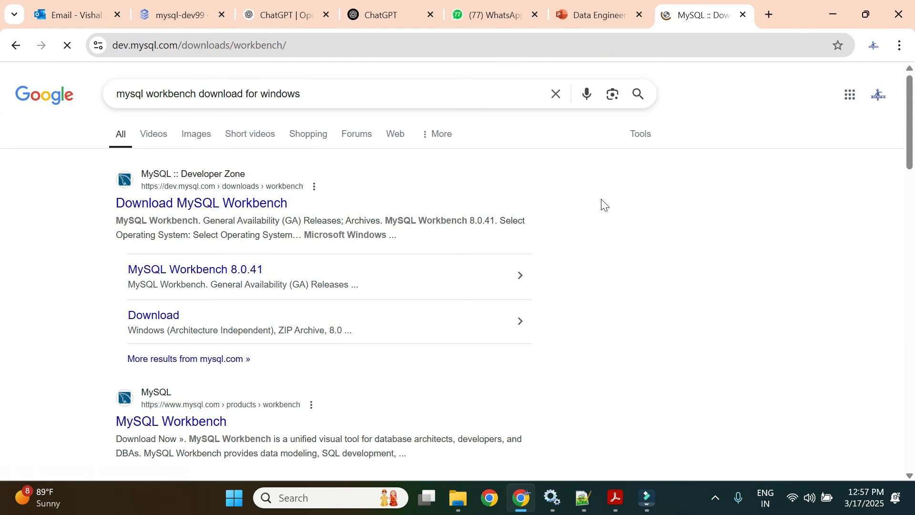
{"action": "scroll", "coordinate": [336, 288], "scroll_direction": "down", "scroll_amount": 3}
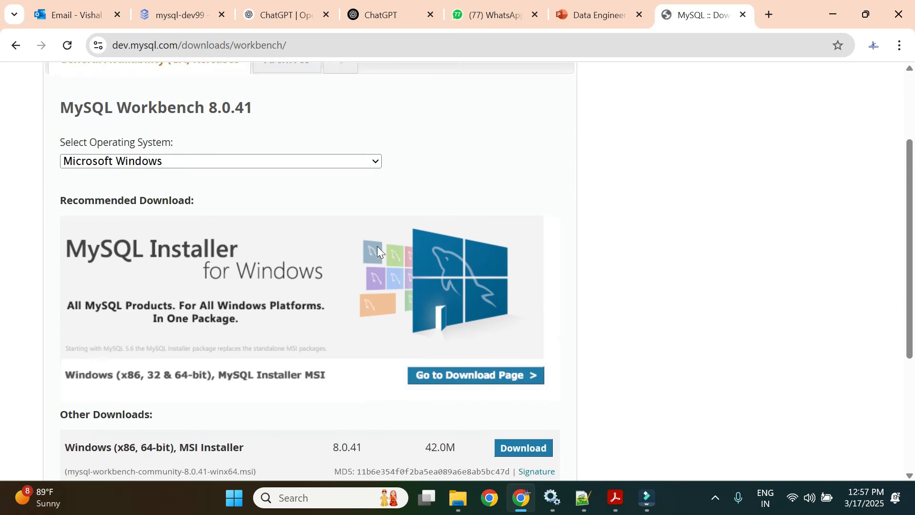
{"action": "scroll", "coordinate": [317, 304], "scroll_direction": "down", "scroll_amount": 2}
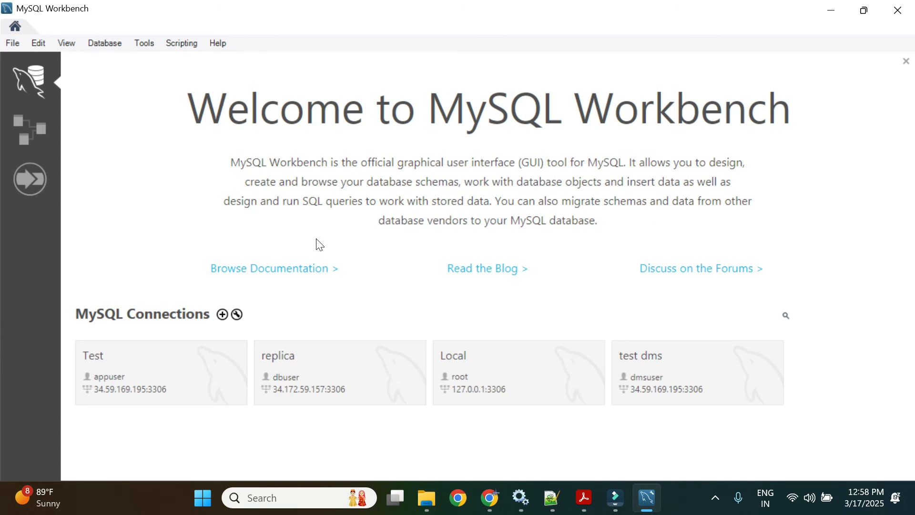
Step: Start a new connection in MySQL Workbench and set its hostname to 34.45.47.51, the public IP copied from the mysql-dev99 overview
{"action": "left_click", "coordinate": [223, 313]}
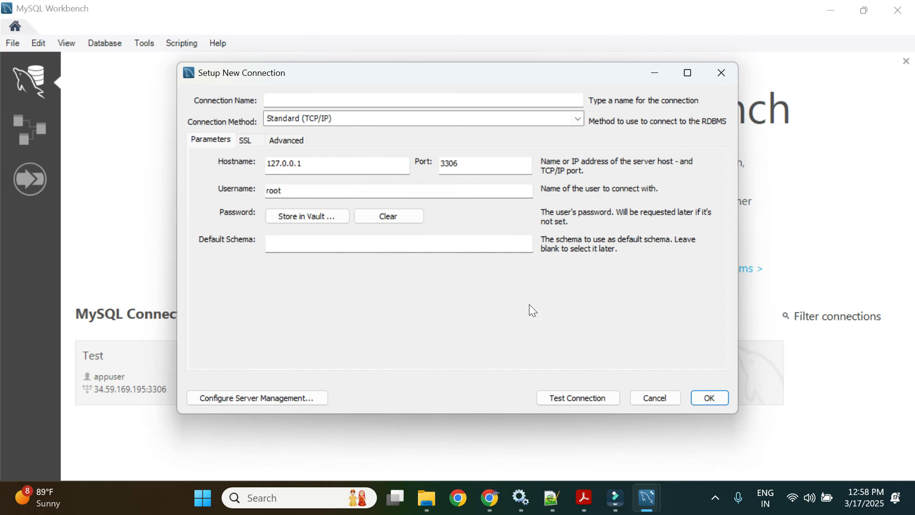
{"action": "left_click", "coordinate": [490, 498]}
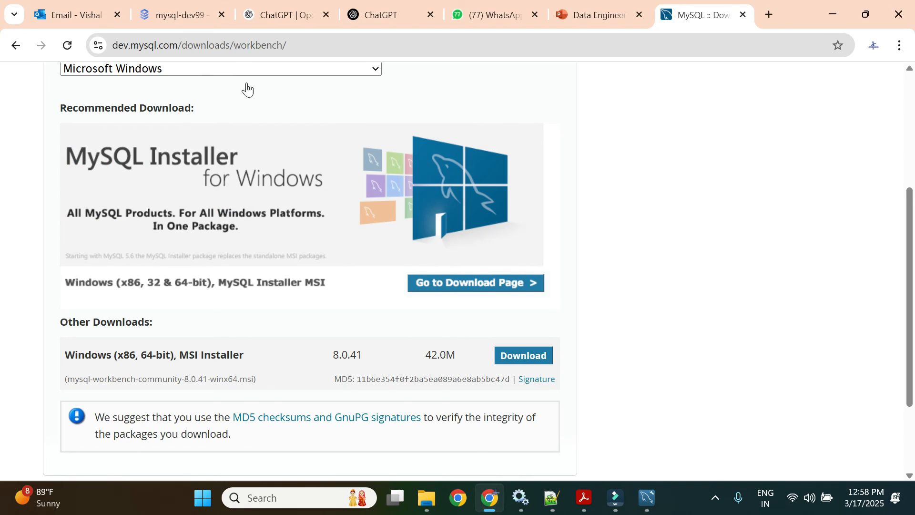
{"action": "left_click", "coordinate": [184, 18]}
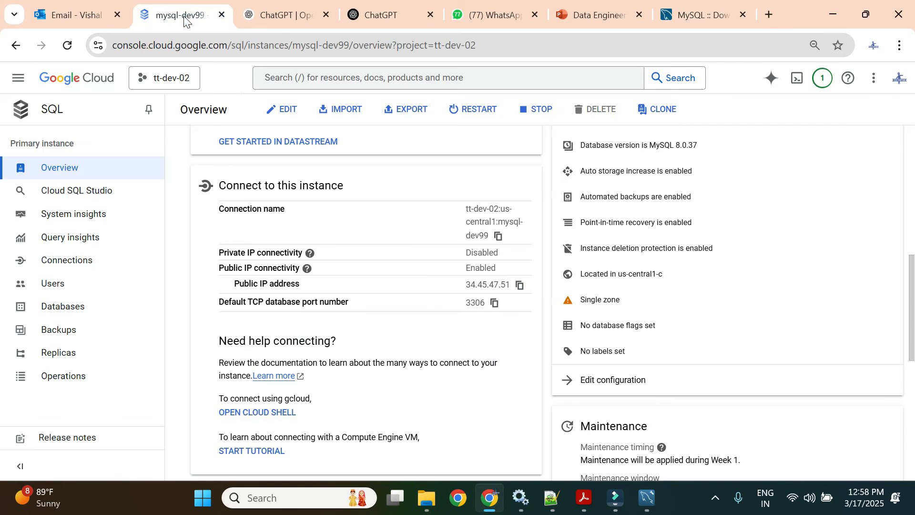
{"action": "left_click", "coordinate": [521, 285]}
{"action": "mouse_move", "coordinate": [653, 497]}
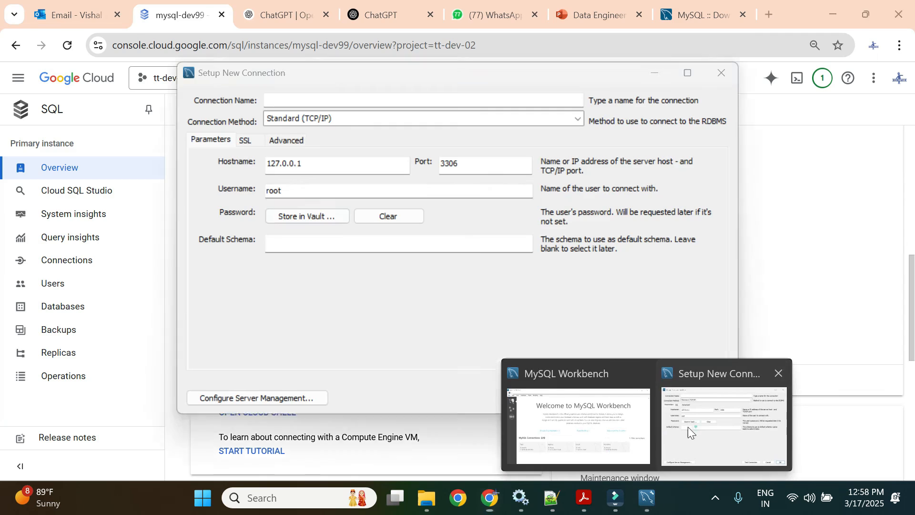
{"action": "left_click", "coordinate": [690, 427]}
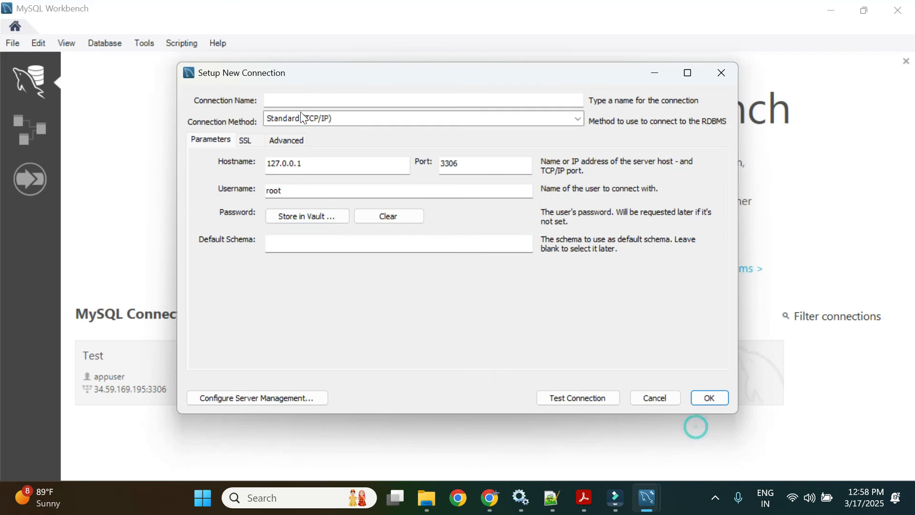
{"action": "double_click", "coordinate": [292, 164]}
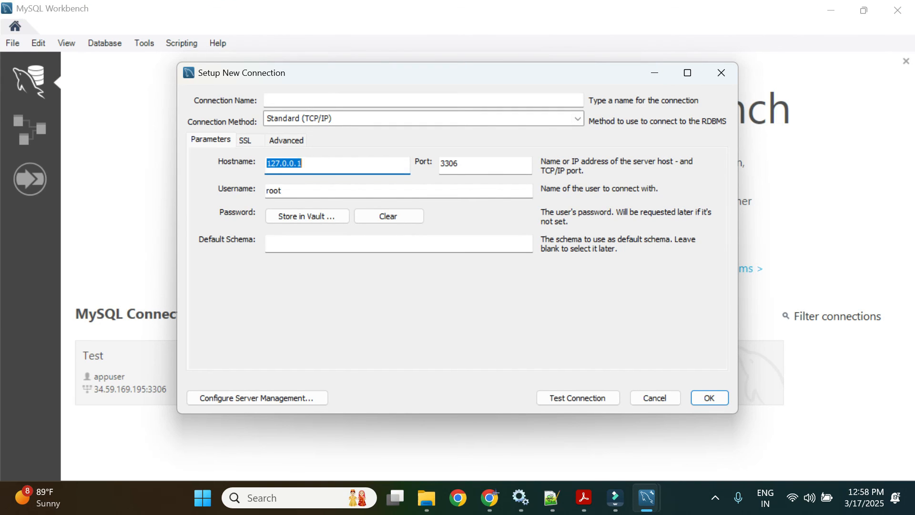
{"action": "type", "text": "34.45.47.51"}
{"action": "left_click", "coordinate": [496, 163]}
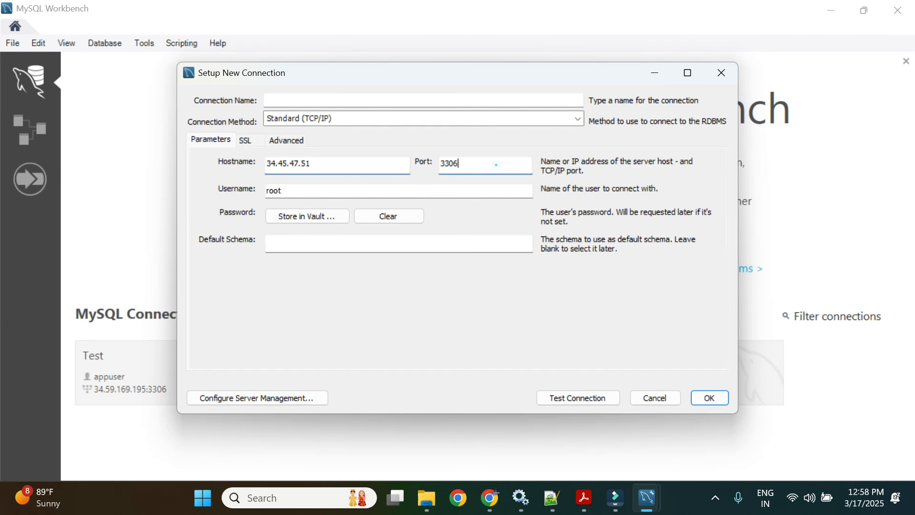
Step: Name the connection mysql-gcp, save it and try to connect to the database server with it
{"action": "left_click", "coordinate": [351, 101]}
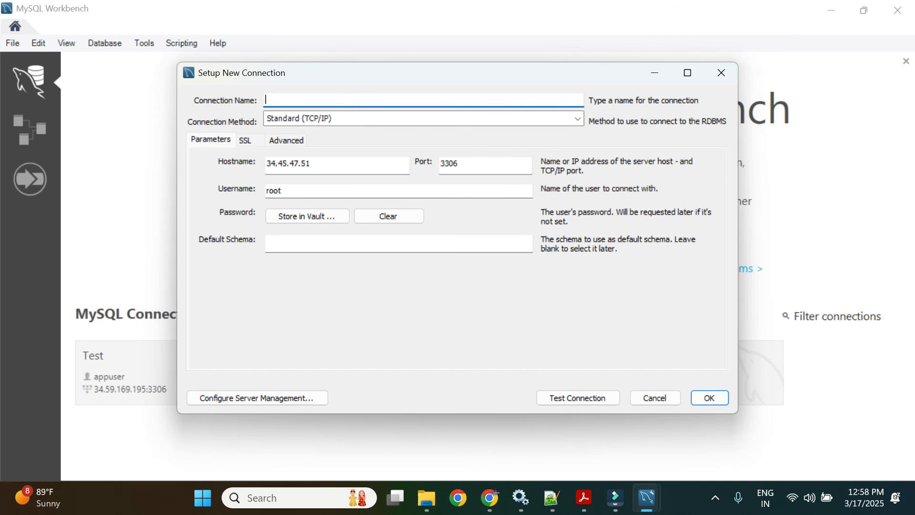
{"action": "type", "text": "mysql-gcp"}
{"action": "left_click", "coordinate": [710, 397]}
{"action": "scroll", "coordinate": [276, 373], "scroll_direction": "down", "scroll_amount": 1}
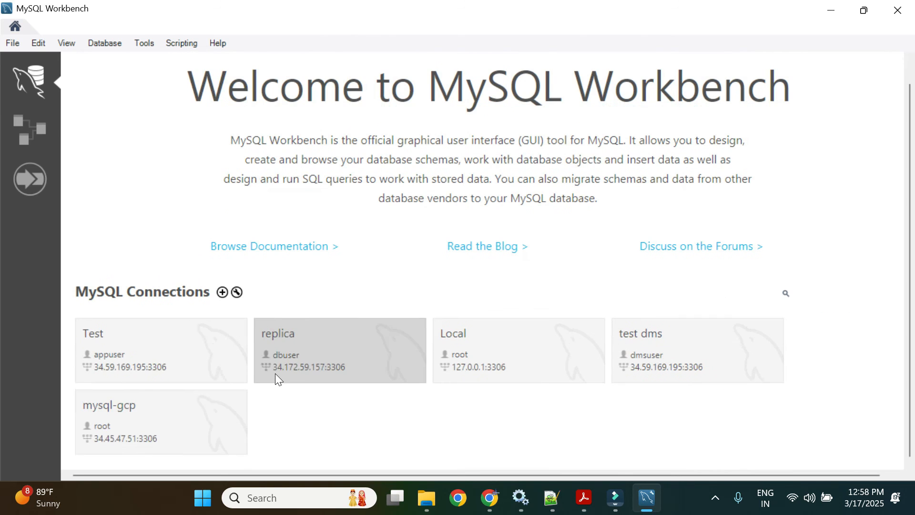
{"action": "left_click", "coordinate": [133, 410]}
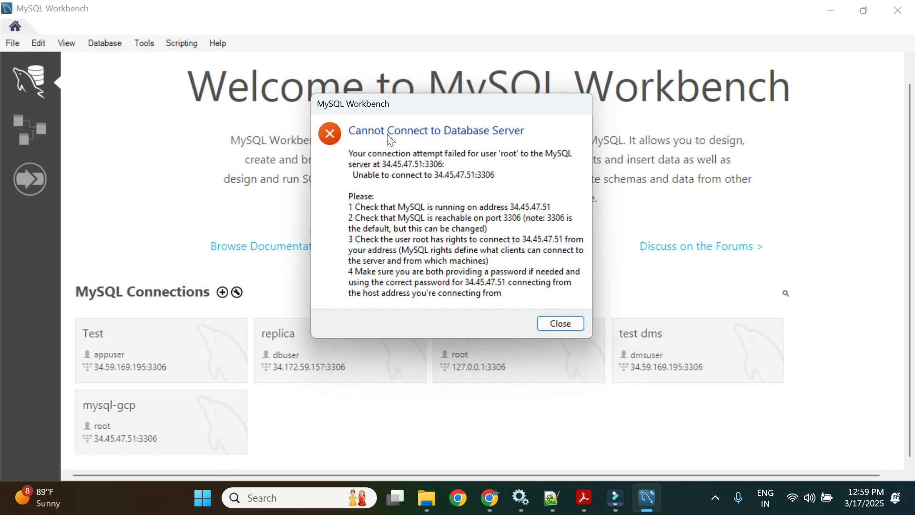
Step: Switch to Chrome and open the Networking settings of the mysql-dev99 connections at the authorised networks section
{"action": "mouse_move", "coordinate": [481, 498]}
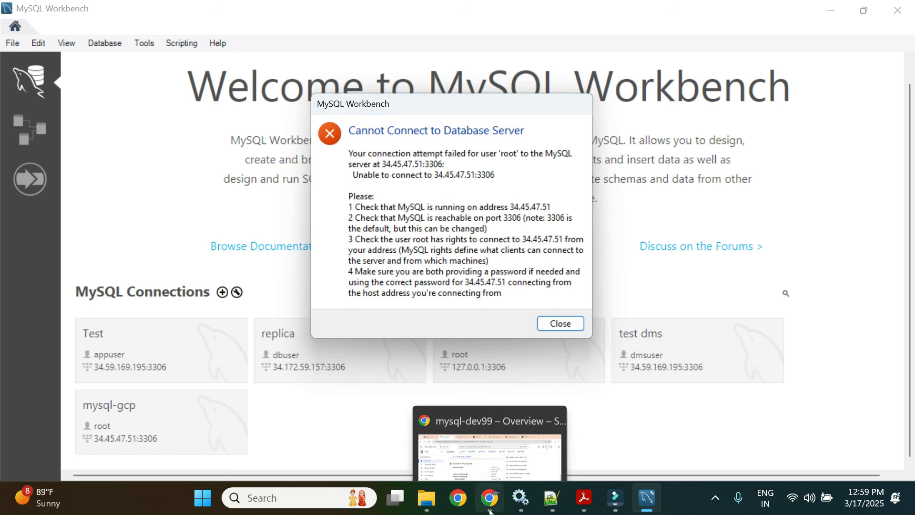
{"action": "left_click", "coordinate": [485, 459]}
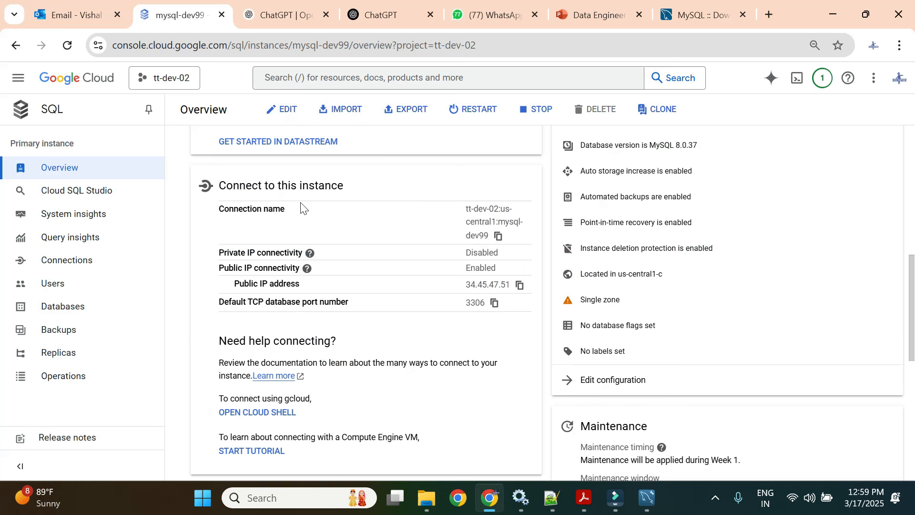
{"action": "scroll", "coordinate": [469, 305], "scroll_direction": "up", "scroll_amount": 10}
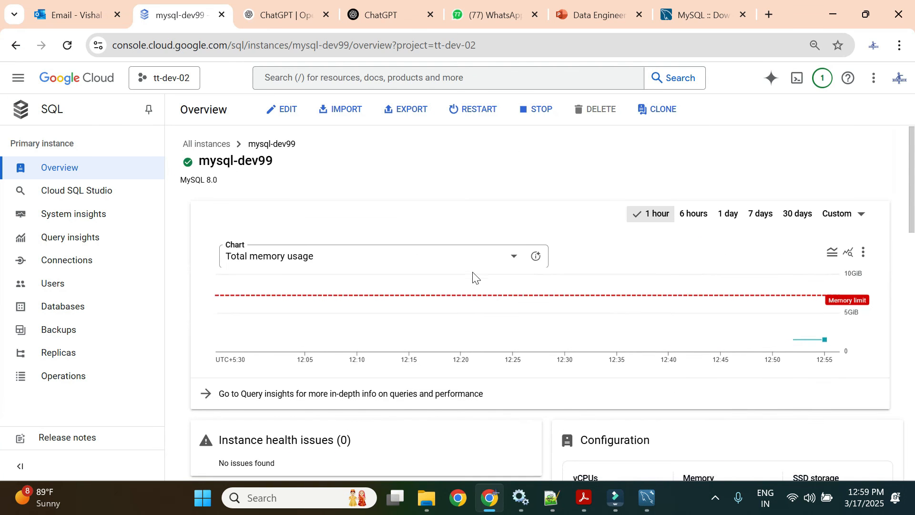
{"action": "scroll", "coordinate": [474, 276], "scroll_direction": "down", "scroll_amount": 8}
{"action": "left_click", "coordinate": [85, 259]}
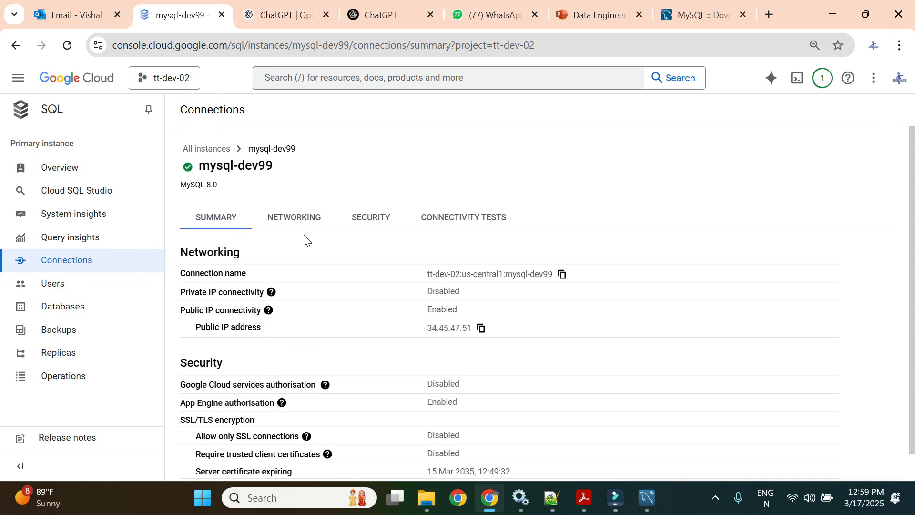
{"action": "left_click", "coordinate": [304, 220]}
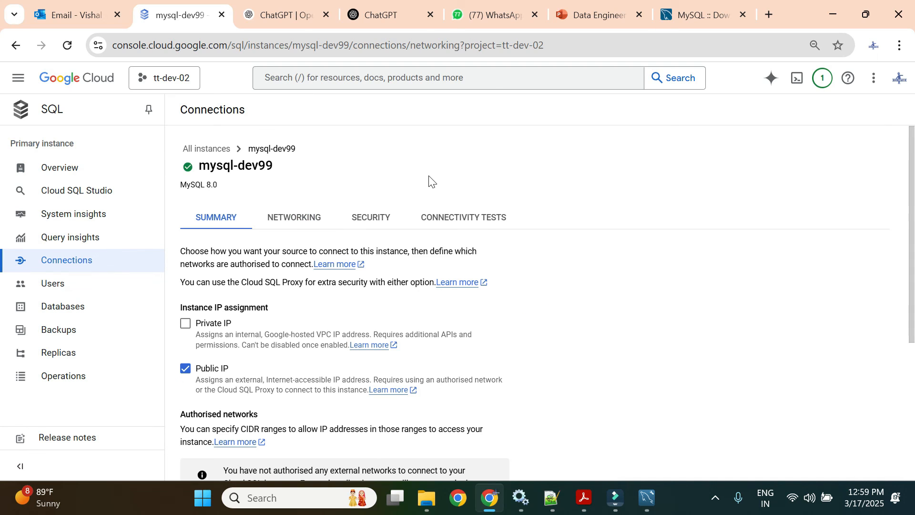
{"action": "scroll", "coordinate": [429, 181], "scroll_direction": "down", "scroll_amount": 5}
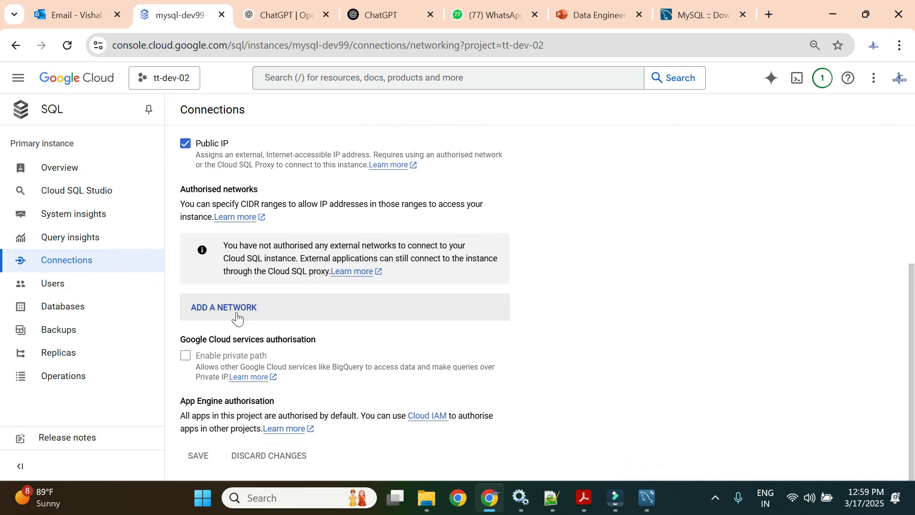
Step: Start a new authorised network for the instance and name it Allow-ip
{"action": "left_click", "coordinate": [233, 314]}
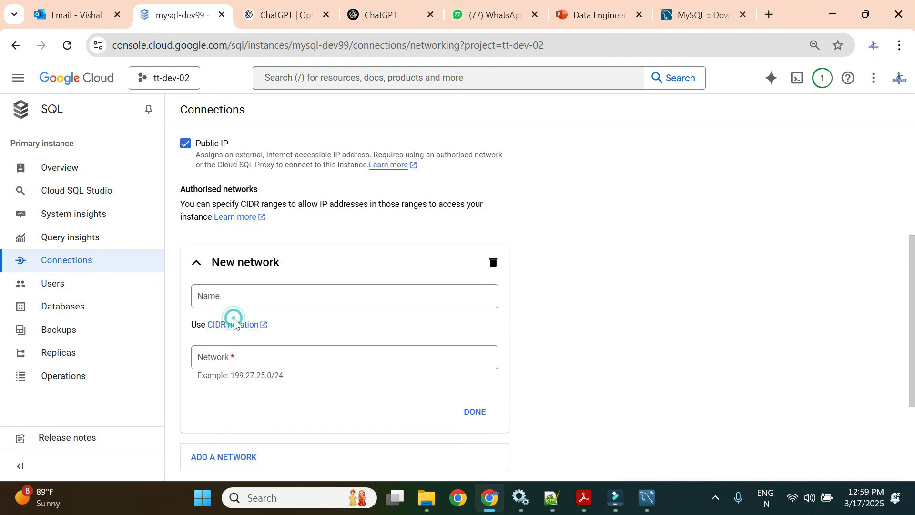
{"action": "left_click", "coordinate": [312, 294]}
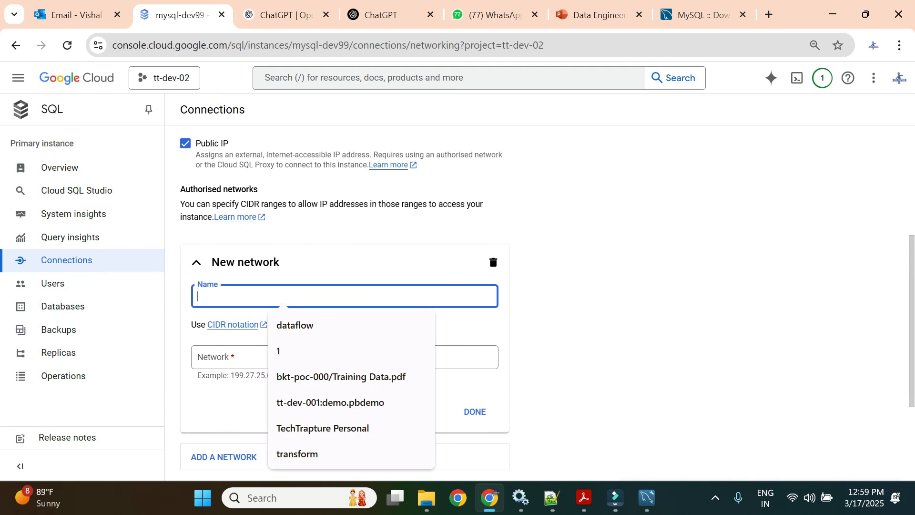
{"action": "type", "text": "Allow-ip"}
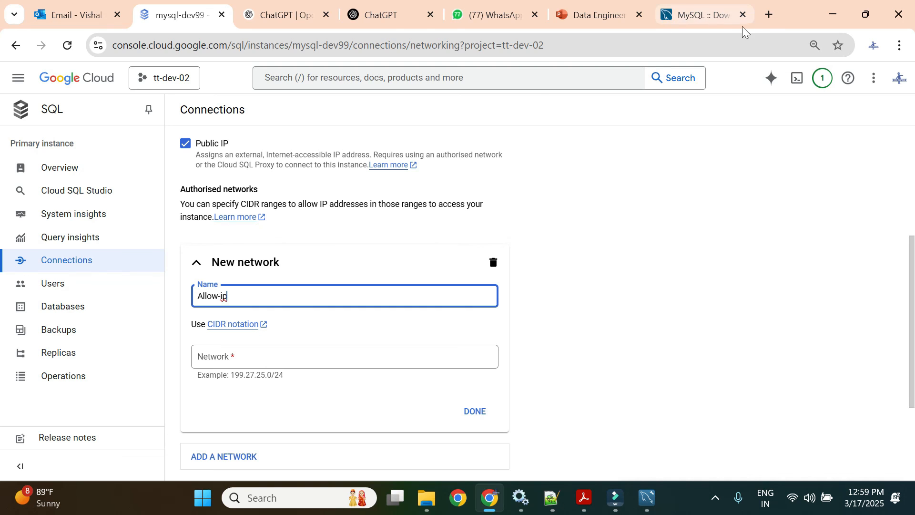
Step: Look up this computer's public IP address on the bookmarked api.ipify.org page in a separate browser tab
{"action": "left_click", "coordinate": [770, 16]}
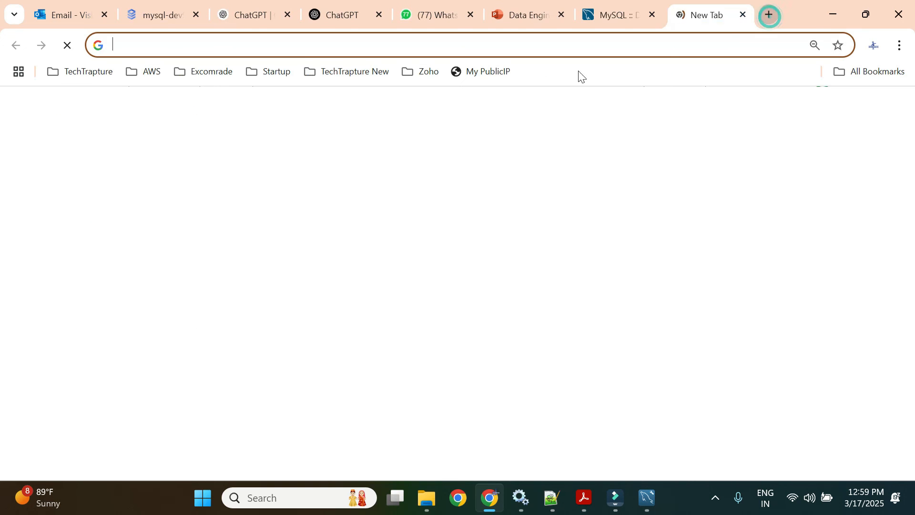
{"action": "left_click", "coordinate": [501, 76]}
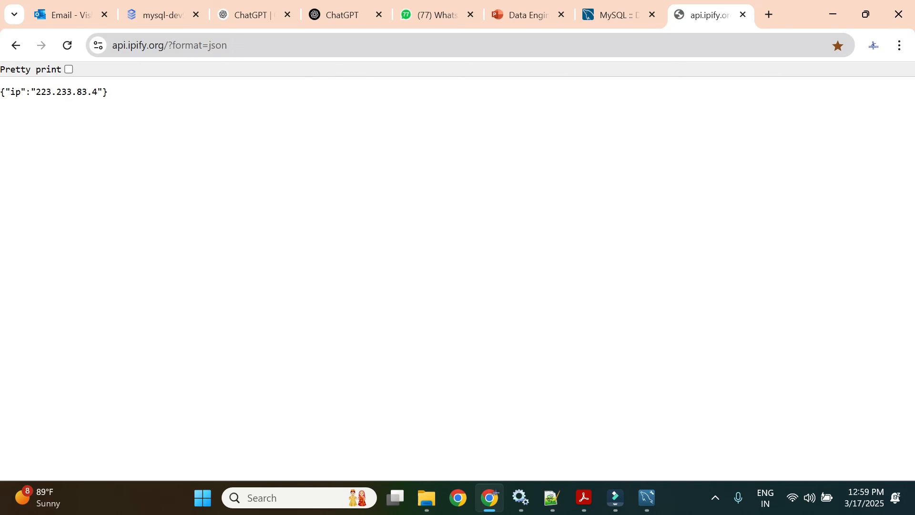
{"action": "left_click_drag", "start_coordinate": [114, 45], "coordinate": [235, 48]}
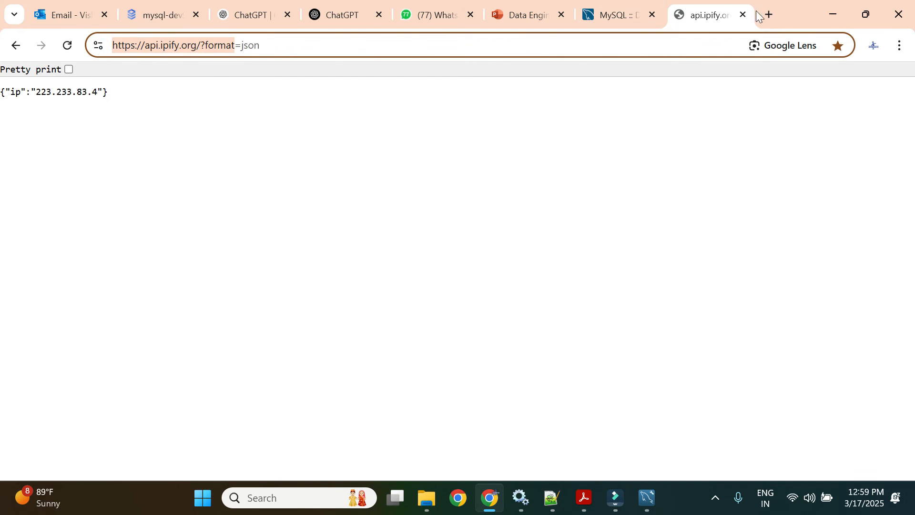
Step: Search the web for "my external ip" as an alternative way to find the public IP address
{"action": "left_click", "coordinate": [766, 16]}
{"action": "type", "text": "m"}
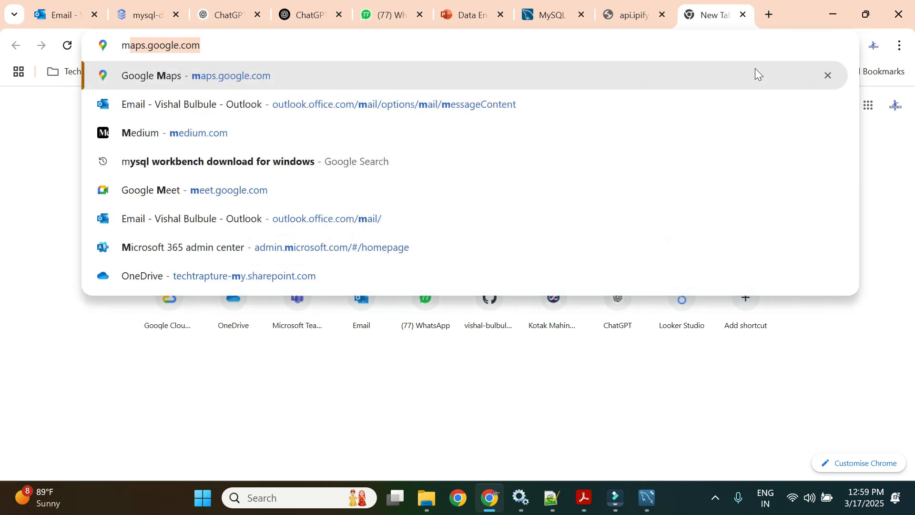
{"action": "type", "text": "y extern"}
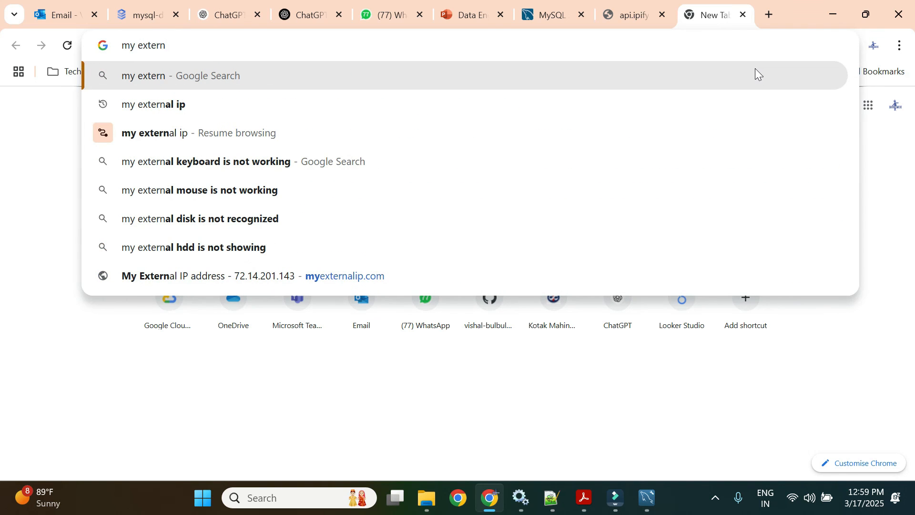
{"action": "key", "text": "Down"}
{"action": "key", "text": "Return"}
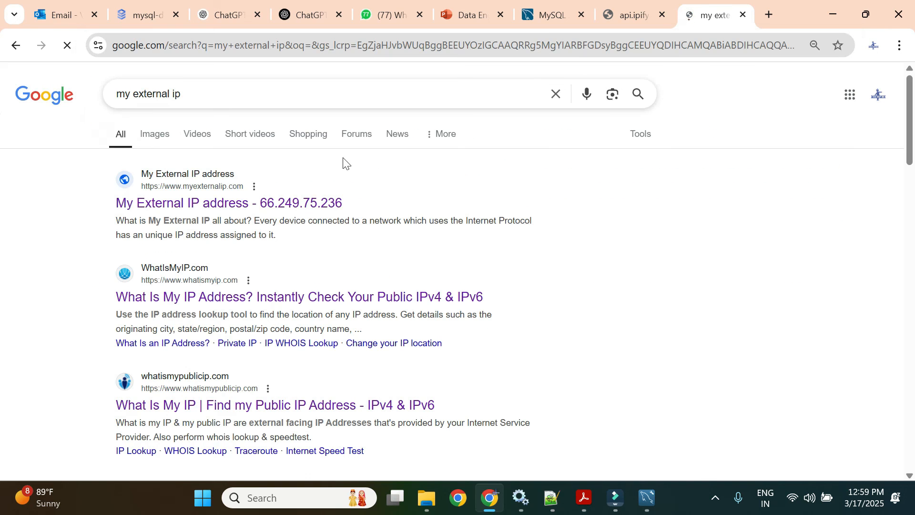
Step: Copy the public IP address from the api.ipify.org response and return to the Allow-ip network form
{"action": "left_click", "coordinate": [635, 16]}
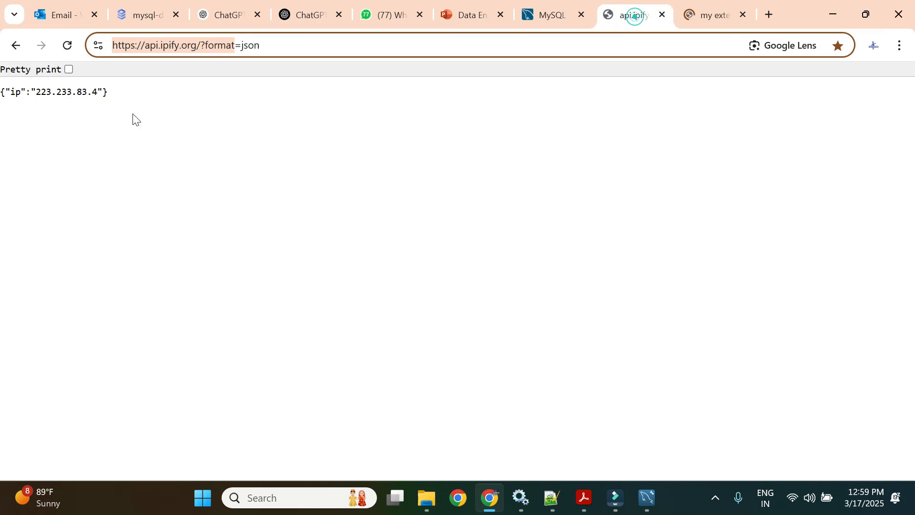
{"action": "left_click_drag", "start_coordinate": [36, 92], "coordinate": [91, 92]}
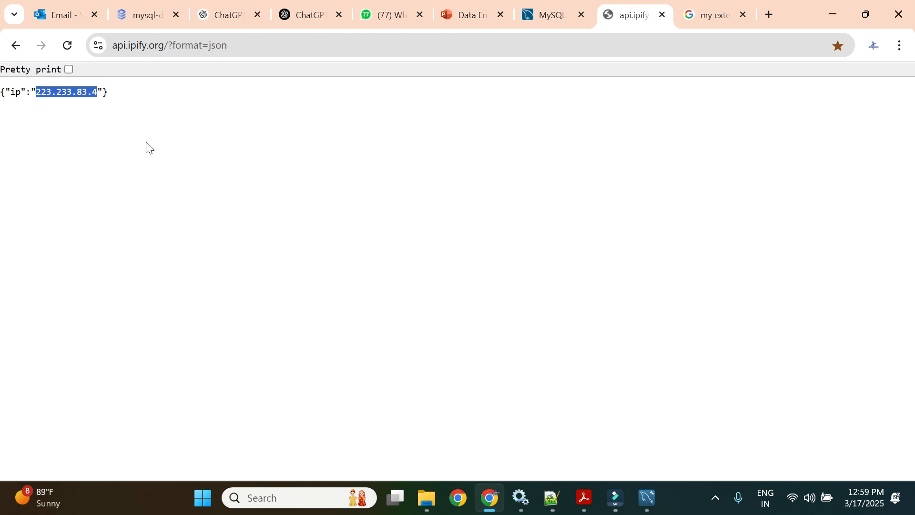
{"action": "left_click", "coordinate": [146, 18]}
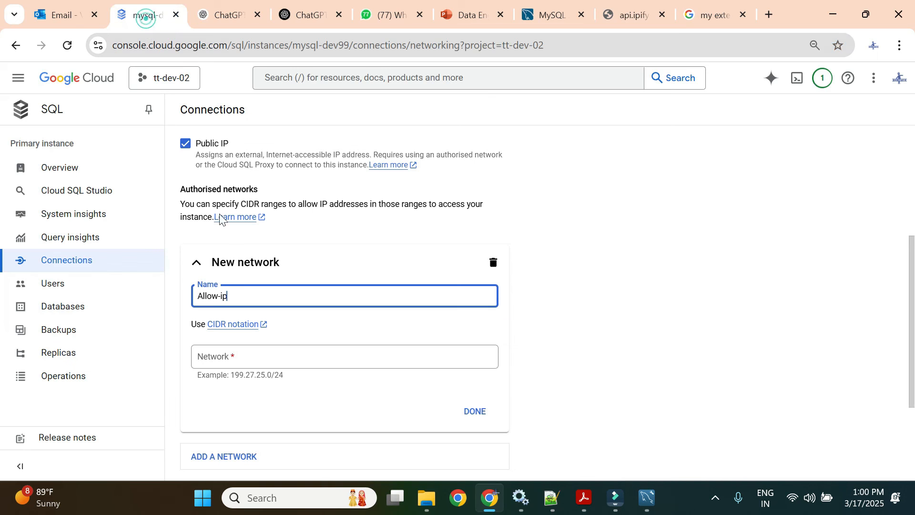
Step: Set the Allow-ip network to 223.233.83.4 and save the connection settings of mysql-dev99
{"action": "left_click", "coordinate": [240, 352]}
{"action": "type", "text": "223.233.83.4"}
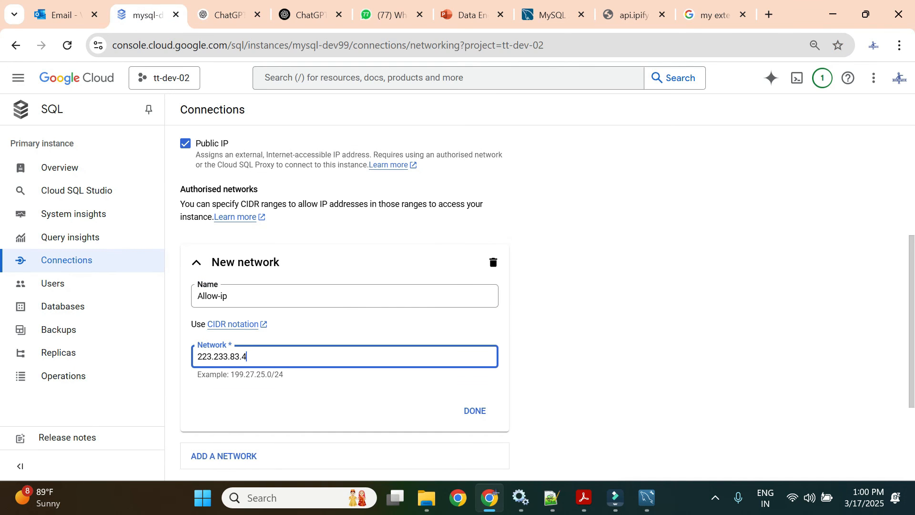
{"action": "left_click", "coordinate": [475, 411]}
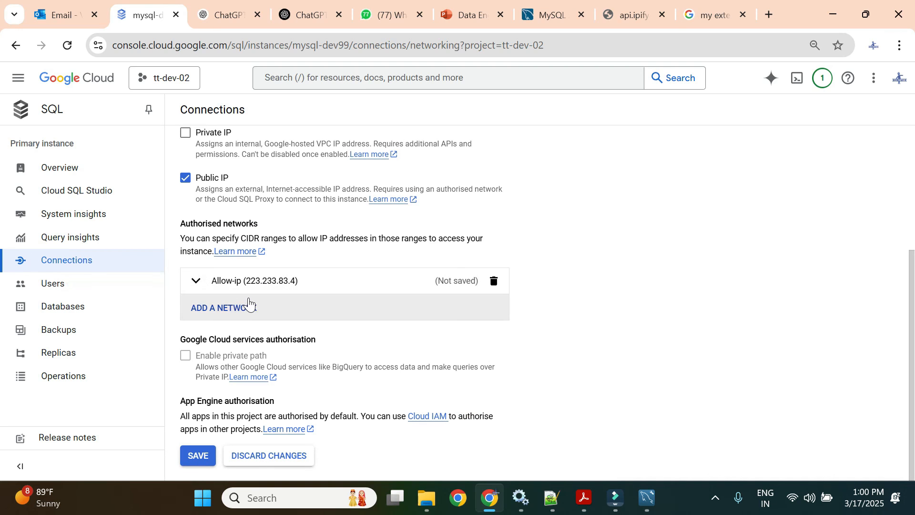
{"action": "left_click", "coordinate": [210, 456]}
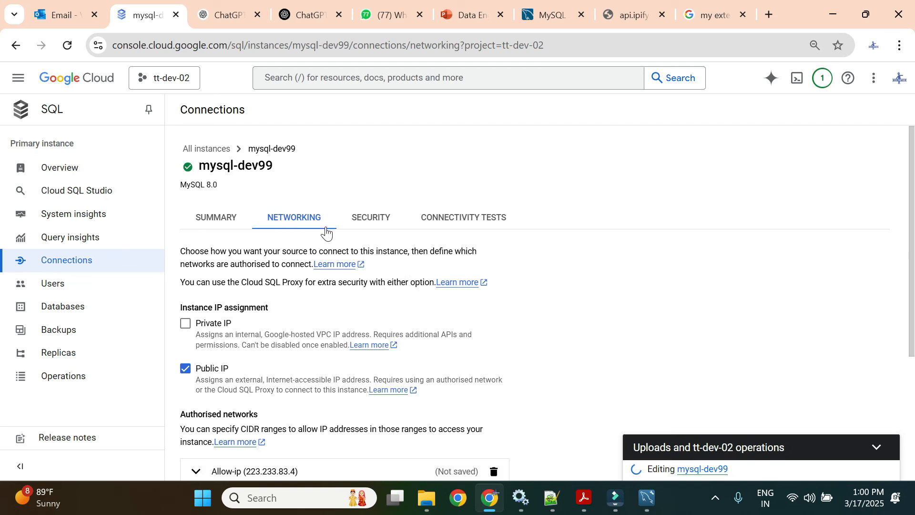
{"action": "scroll", "coordinate": [327, 231], "scroll_direction": "down", "scroll_amount": 4}
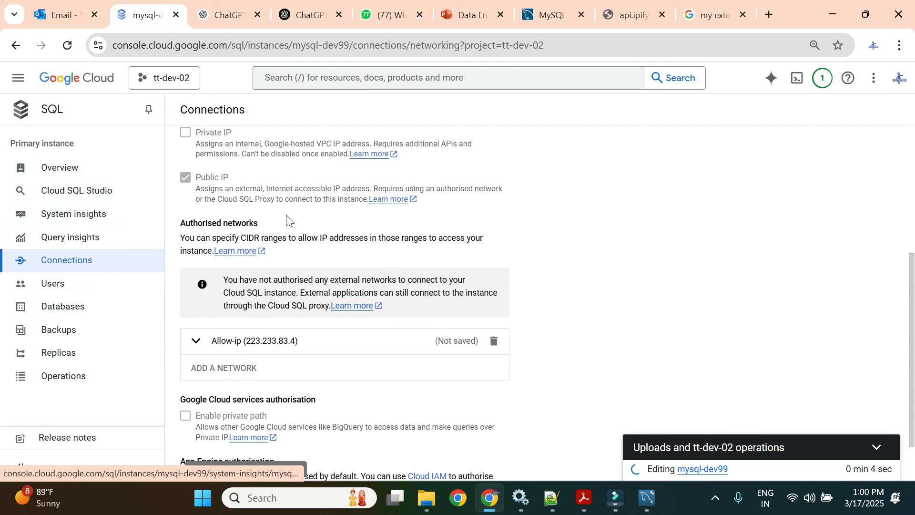
{"action": "scroll", "coordinate": [288, 218], "scroll_direction": "up", "scroll_amount": 5}
{"action": "mouse_move", "coordinate": [193, 166]}
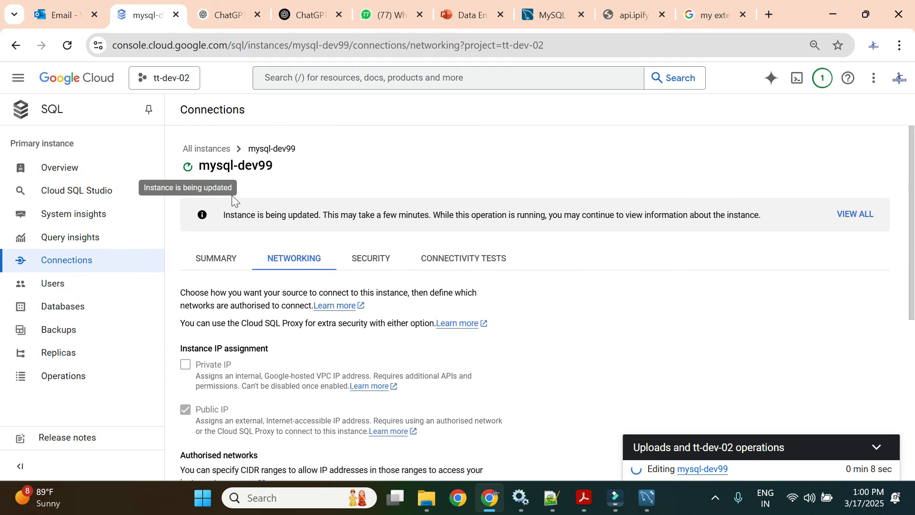
Step: Switch to MySQL Workbench, dismiss the connection error, and delete the saved connections Test and replica
{"action": "left_click", "coordinate": [646, 498]}
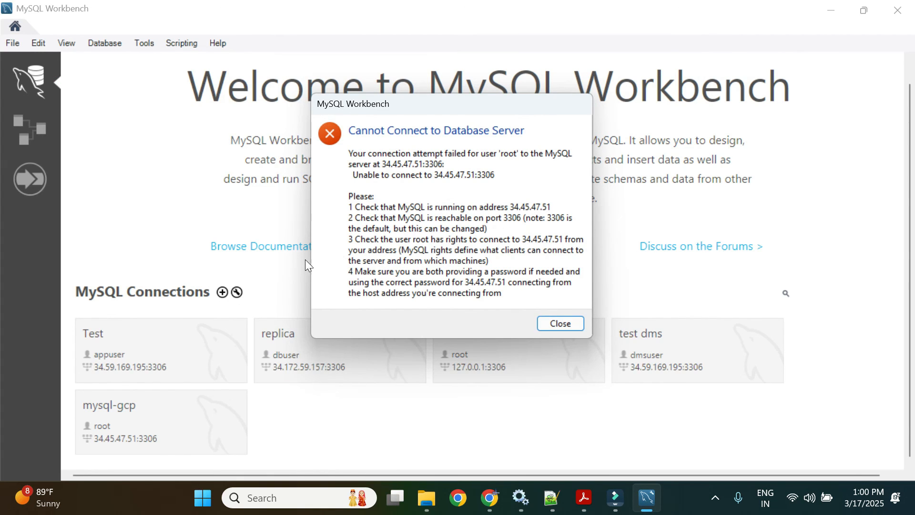
{"action": "left_click", "coordinate": [556, 327]}
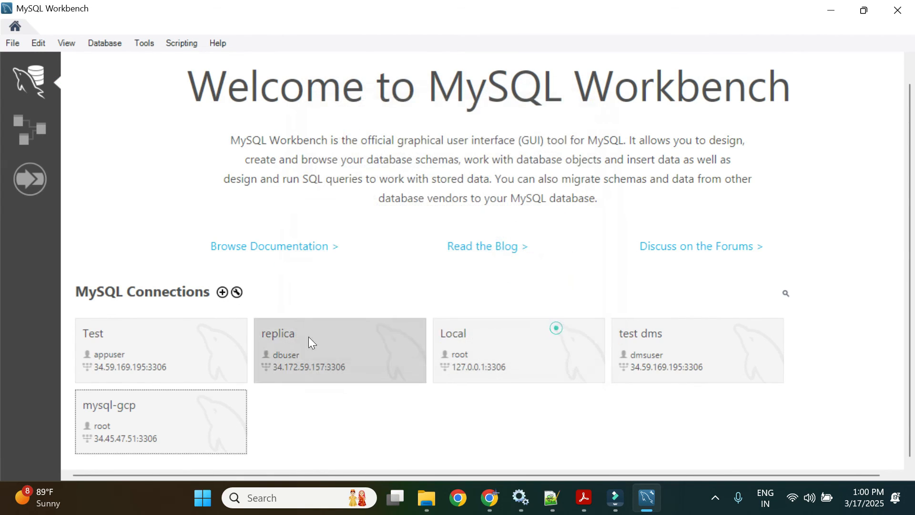
{"action": "right_click", "coordinate": [206, 341]}
{"action": "left_click", "coordinate": [276, 455]}
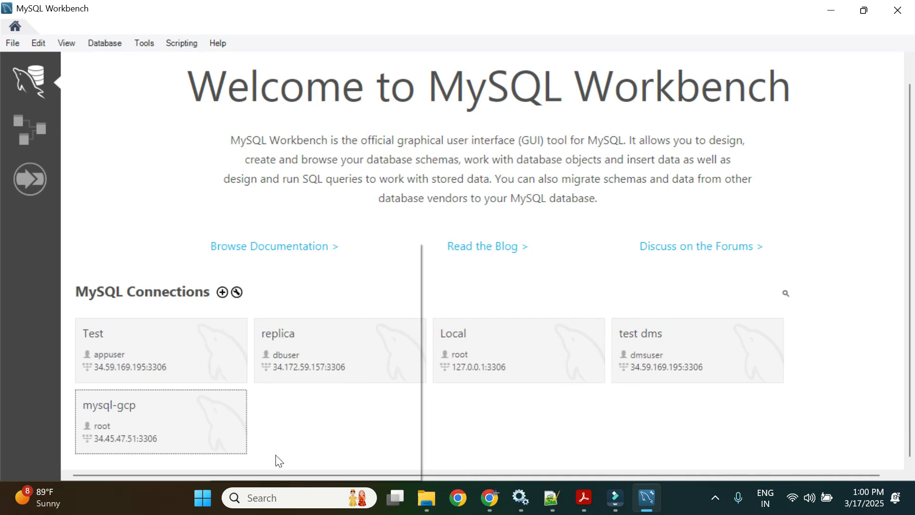
{"action": "left_click", "coordinate": [476, 254]}
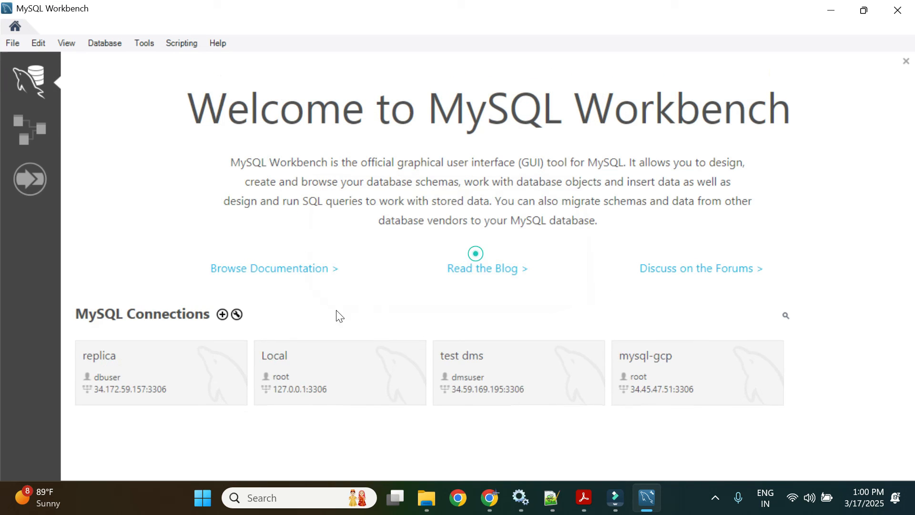
{"action": "right_click", "coordinate": [190, 362]}
{"action": "left_click", "coordinate": [274, 454]}
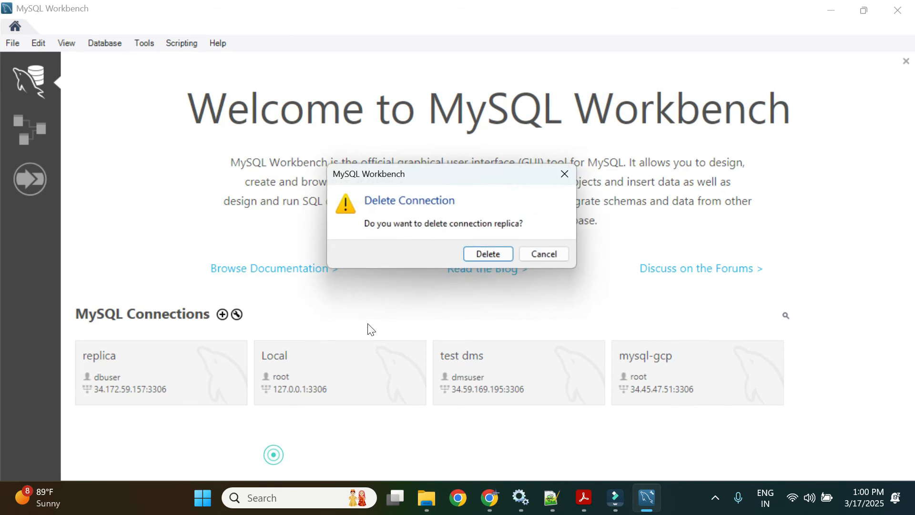
{"action": "left_click", "coordinate": [486, 254]}
Step: Delete the saved connections Local and test dms, keeping only mysql-gcp
{"action": "right_click", "coordinate": [190, 366]}
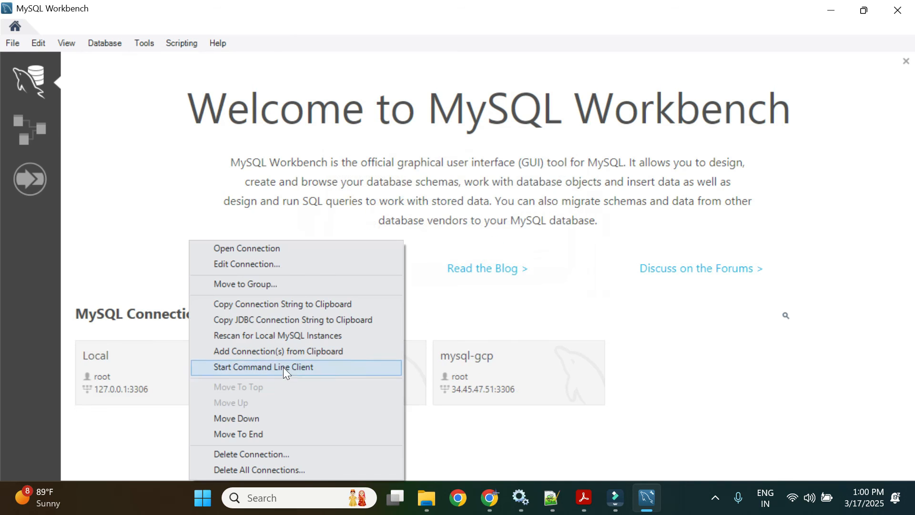
{"action": "left_click", "coordinate": [267, 454]}
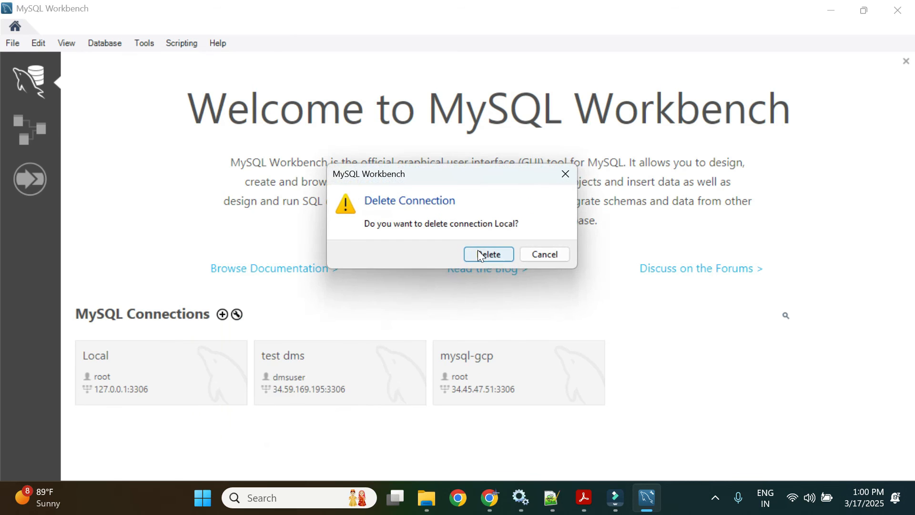
{"action": "left_click", "coordinate": [480, 253]}
{"action": "right_click", "coordinate": [172, 358]}
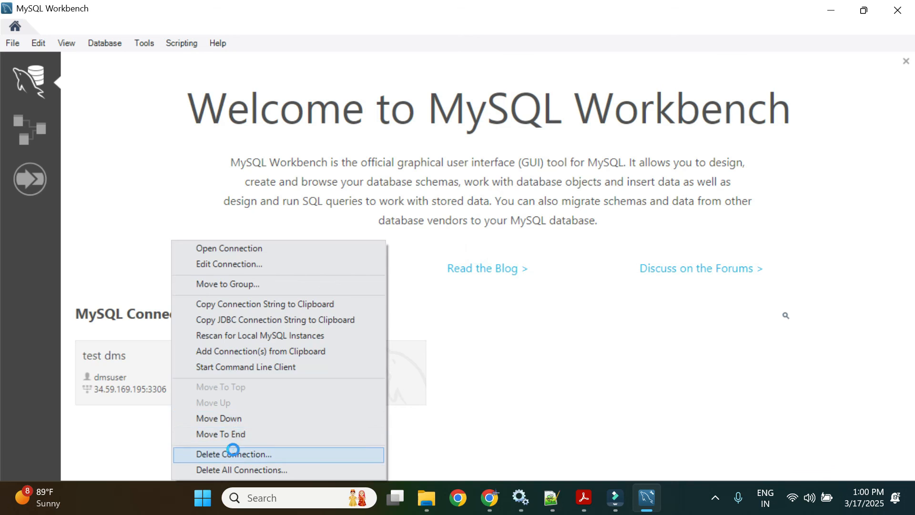
{"action": "left_click", "coordinate": [233, 453]}
{"action": "left_click", "coordinate": [477, 253]}
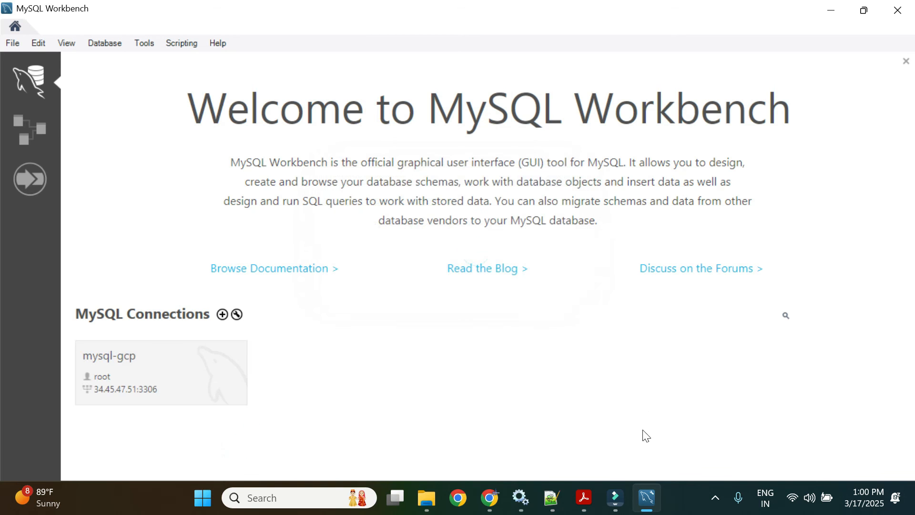
Step: Check in the Google Cloud console whether the Allow-ip authorised network has been saved, and return to MySQL Workbench
{"action": "left_click", "coordinate": [489, 498]}
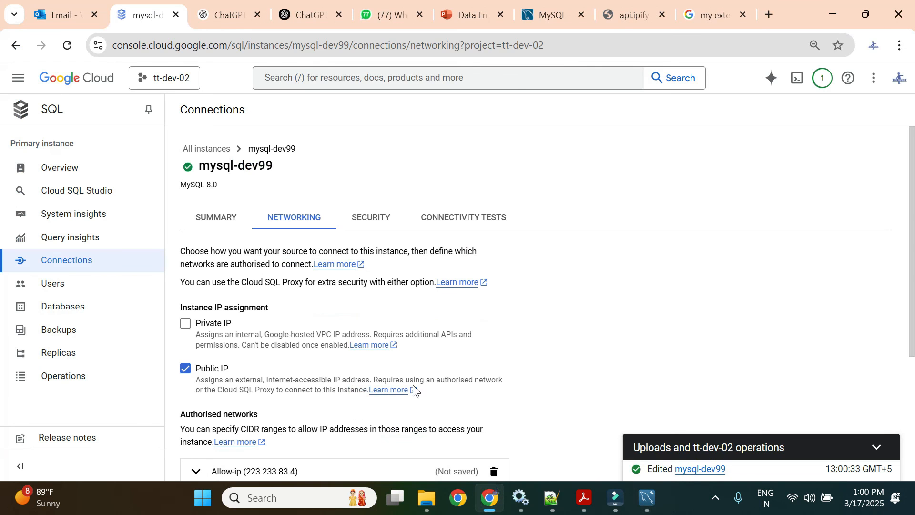
{"action": "scroll", "coordinate": [265, 310], "scroll_direction": "down", "scroll_amount": 4}
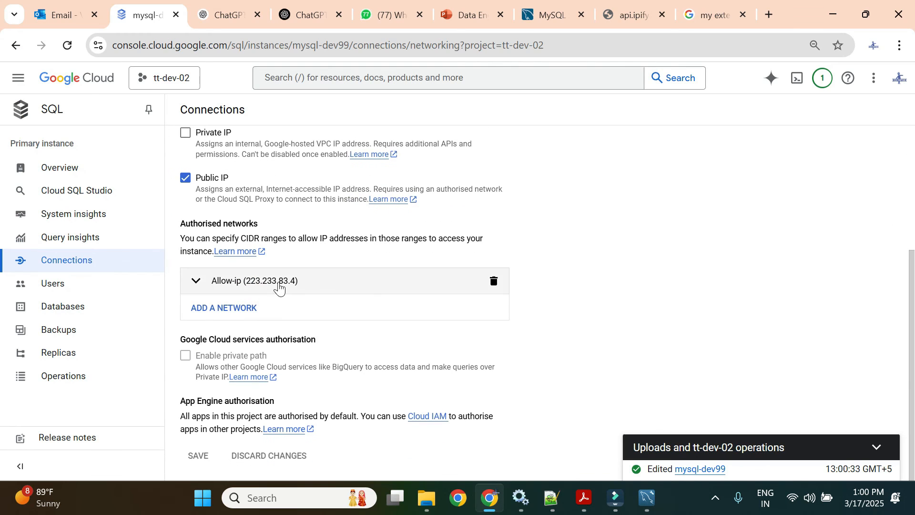
{"action": "left_click", "coordinate": [651, 508]}
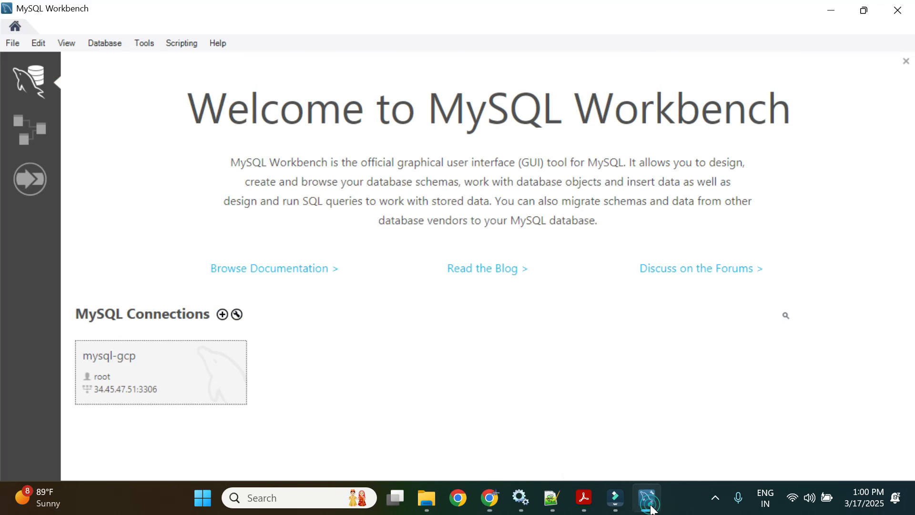
Step: Open the mysql-gcp connection and copy the root password from the new 2 note in Notepad++
{"action": "left_click", "coordinate": [150, 362]}
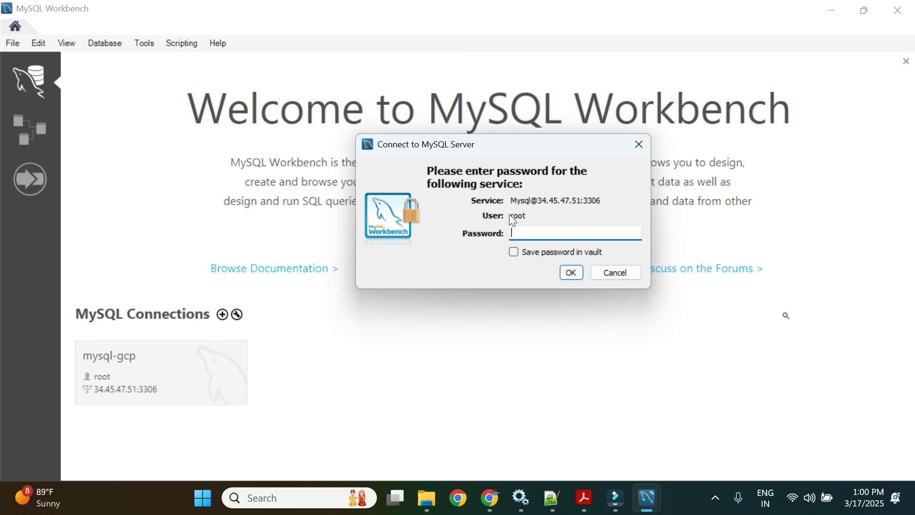
{"action": "left_click", "coordinate": [551, 497]}
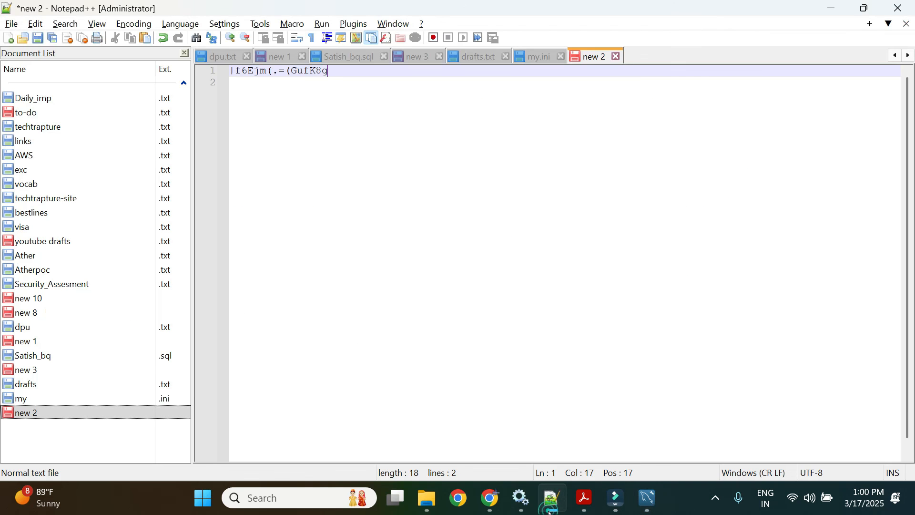
{"action": "key", "text": "shift+Left"}
{"action": "key", "text": "shift+Left"}
{"action": "key", "text": "shift+Left"}
{"action": "key", "text": "shift+Left"}
{"action": "key", "text": "shift+Left"}
{"action": "key", "text": "shift+Left"}
{"action": "key", "text": "shift+Left"}
{"action": "key", "text": "shift+Left"}
{"action": "key", "text": "shift+Left"}
{"action": "key", "text": "shift+Left"}
{"action": "key", "text": "shift+Left"}
{"action": "key", "text": "shift+Left"}
{"action": "key", "text": "shift+Left"}
{"action": "key", "text": "shift+Left"}
{"action": "key", "text": "shift+Left"}
{"action": "key", "text": "shift+Left"}
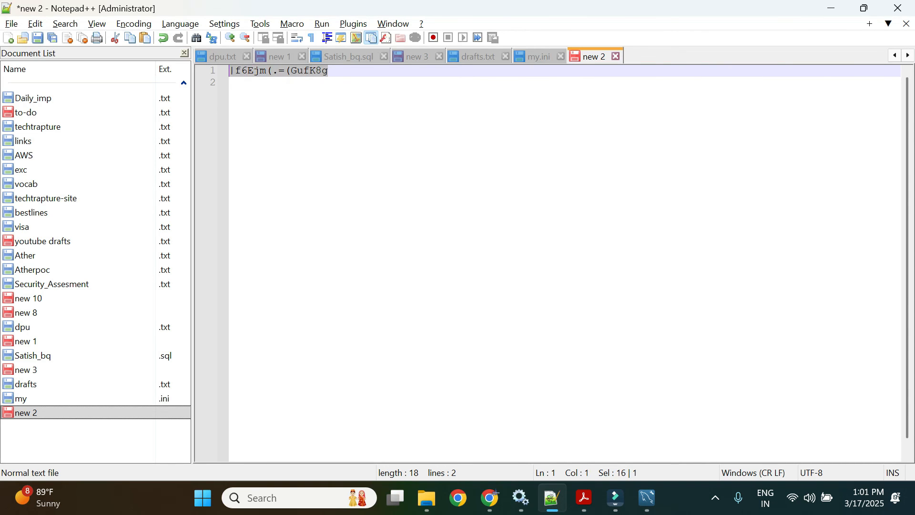
Step: Return to MySQL Workbench, paste the root password into the login prompt, and connect to the server
{"action": "key", "text": "alt+Tab"}
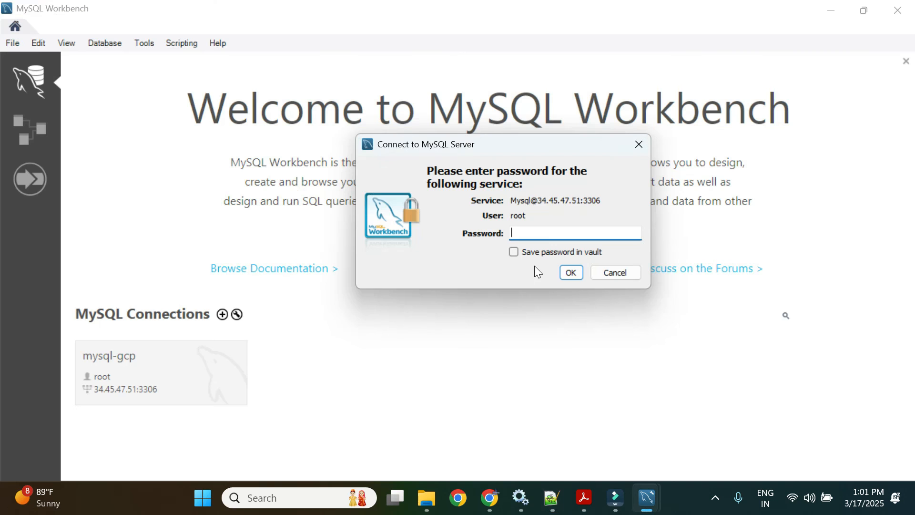
{"action": "key", "text": "ctrl+v"}
{"action": "left_click", "coordinate": [567, 274]}
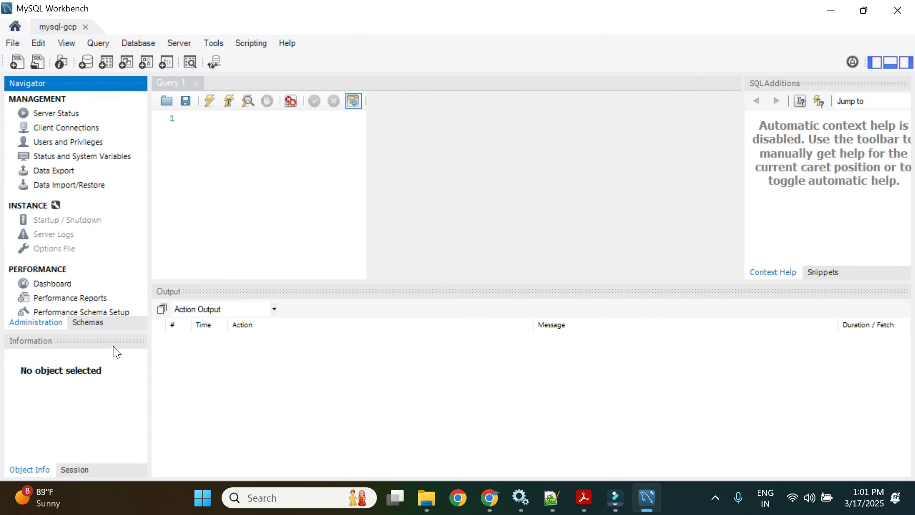
Step: Compare the connection's schema list in MySQL Workbench with the databases of mysql-dev99 in the Google Cloud console
{"action": "left_click", "coordinate": [98, 323]}
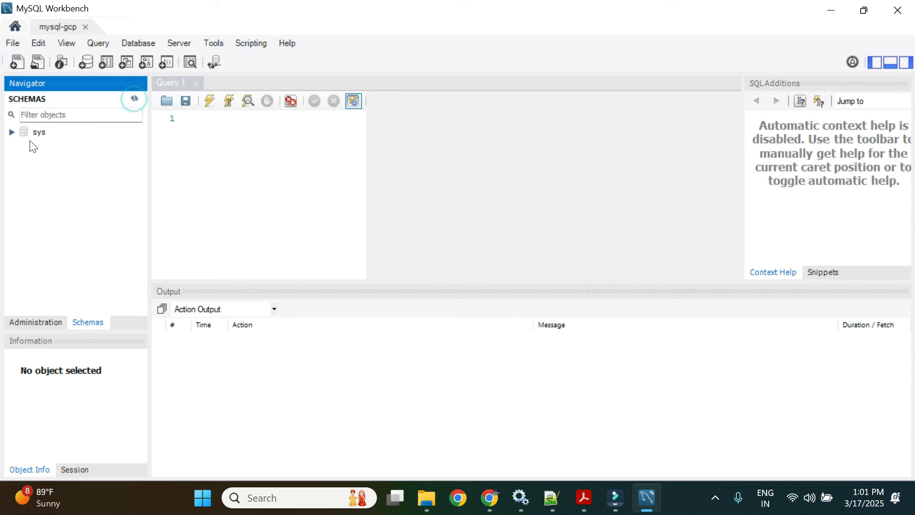
{"action": "left_click", "coordinate": [13, 132]}
{"action": "left_click", "coordinate": [490, 498]}
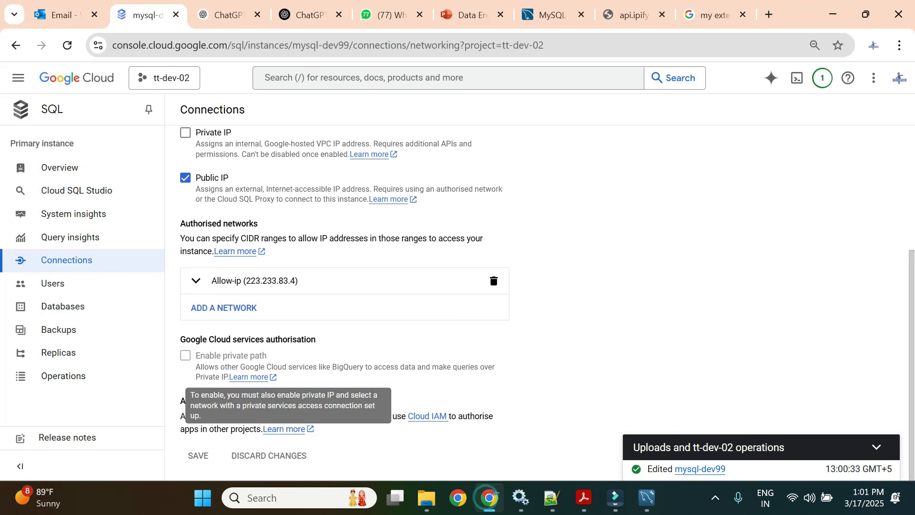
{"action": "left_click", "coordinate": [78, 309]}
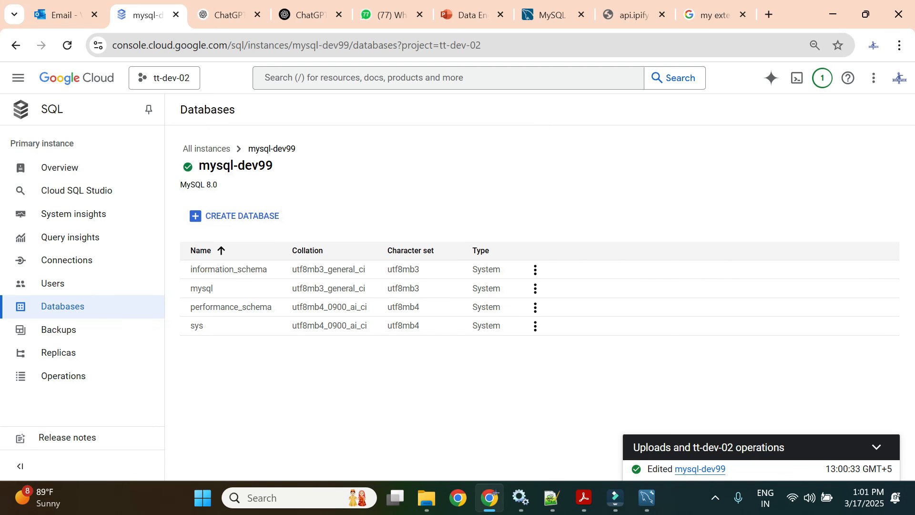
{"action": "double_click", "coordinate": [191, 270]}
{"action": "left_click_drag", "start_coordinate": [197, 289], "coordinate": [224, 292]}
{"action": "double_click", "coordinate": [191, 310]}
{"action": "left_click", "coordinate": [192, 339]}
{"action": "left_click", "coordinate": [648, 499]}
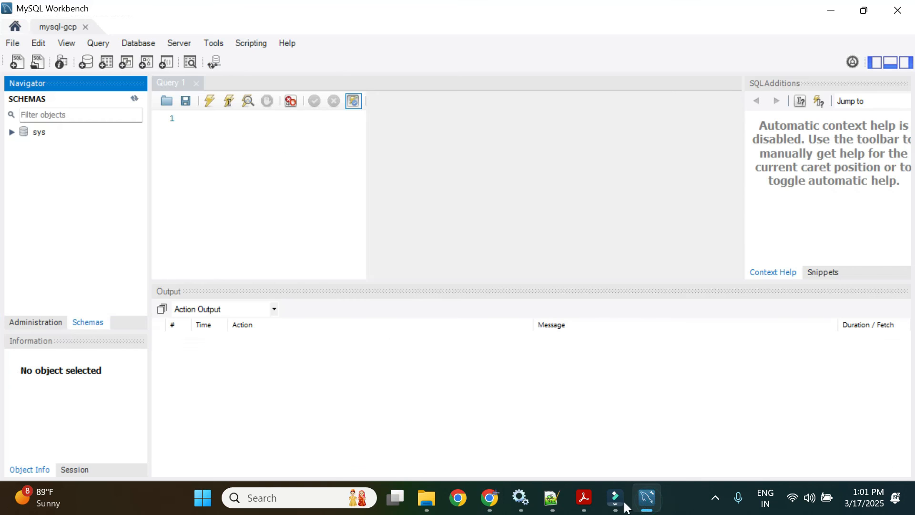
{"action": "left_click", "coordinate": [647, 505]}
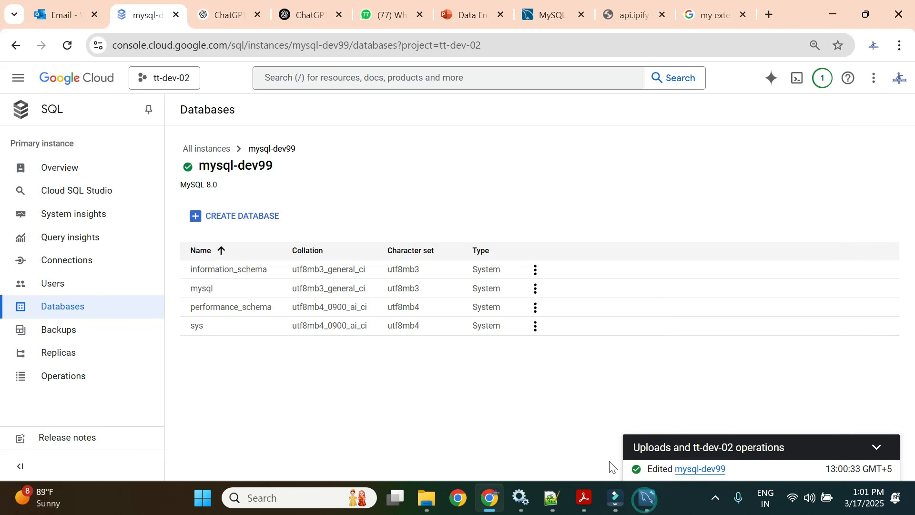
Step: Create a database named appdb on mysql-dev99 with the utf8mb4 character set and default collation
{"action": "left_click", "coordinate": [249, 221]}
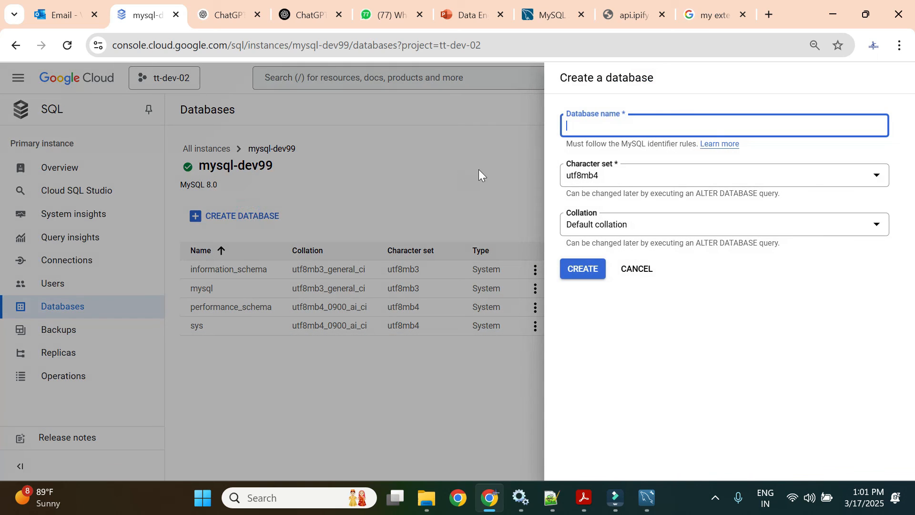
{"action": "type", "text": "appdb"}
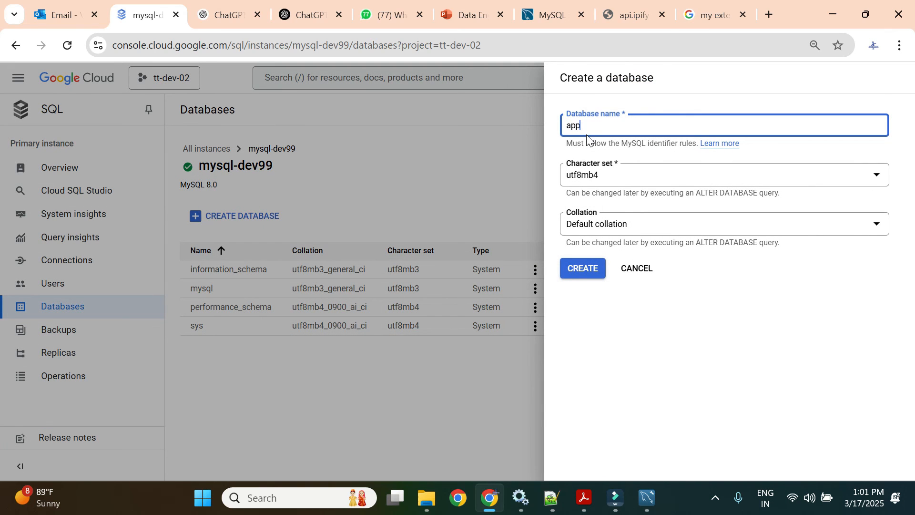
{"action": "left_click", "coordinate": [589, 280]}
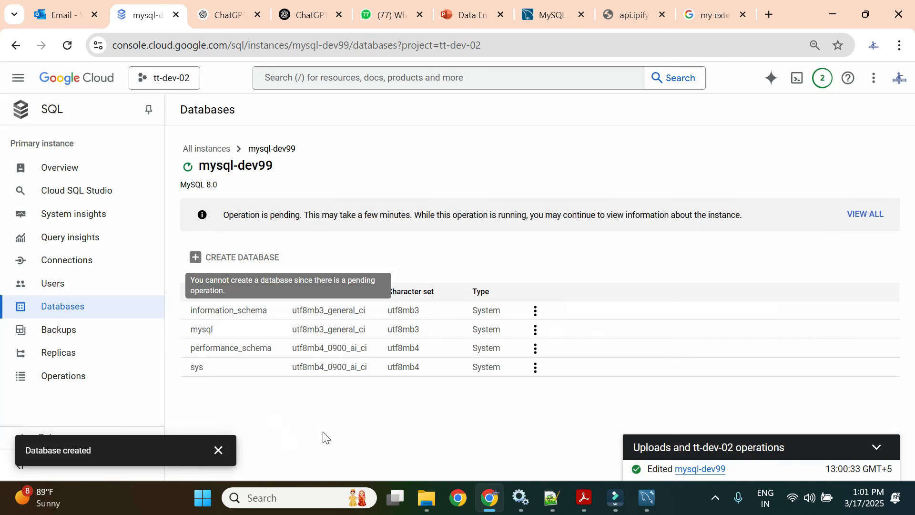
{"action": "left_click", "coordinate": [325, 421]}
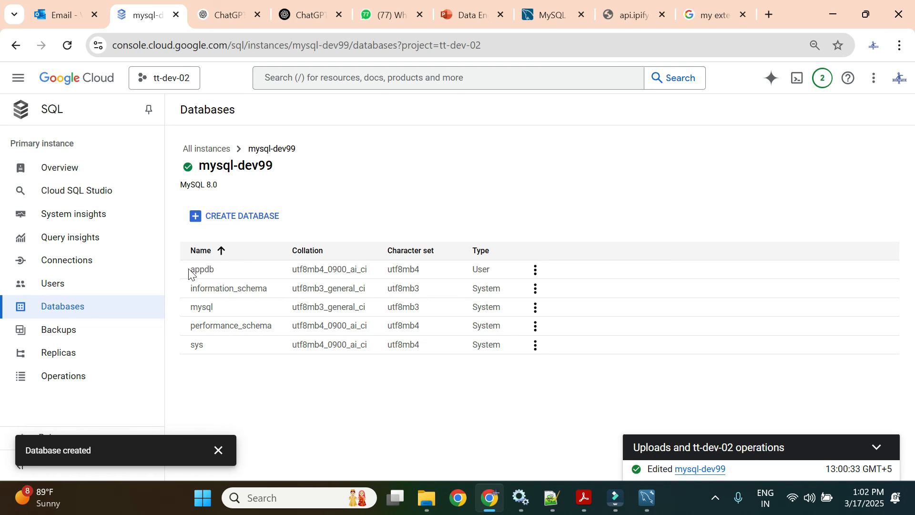
Step: Examine the types of appdb and the other databases in the instance's list, and switch to MySQL Workbench
{"action": "left_click_drag", "start_coordinate": [190, 273], "coordinate": [235, 272]}
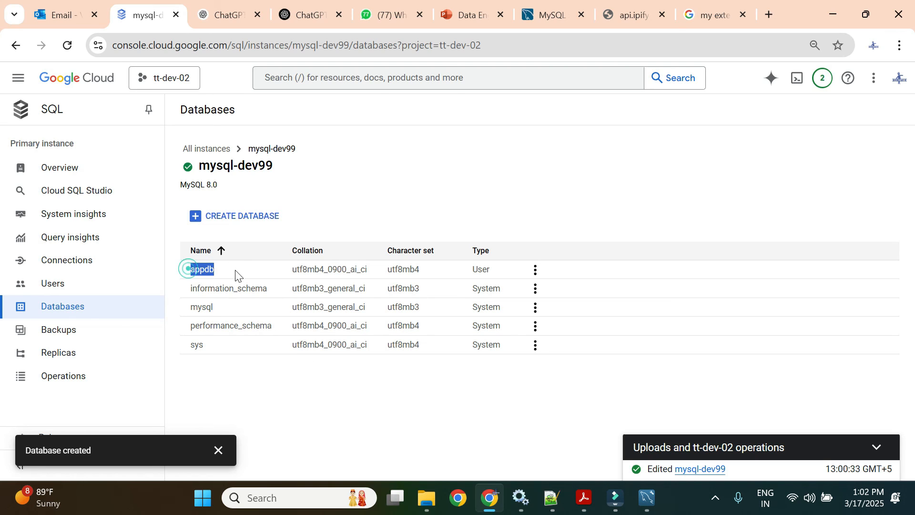
{"action": "left_click", "coordinate": [649, 500]}
{"action": "left_click", "coordinate": [647, 499]}
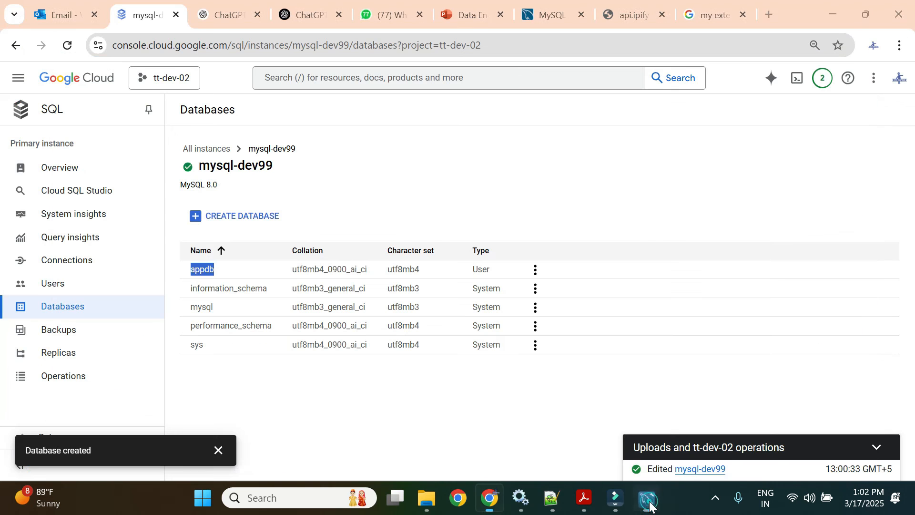
{"action": "left_click", "coordinate": [248, 270]}
{"action": "left_click_drag", "start_coordinate": [195, 271], "coordinate": [217, 273]}
{"action": "left_click", "coordinate": [490, 270]}
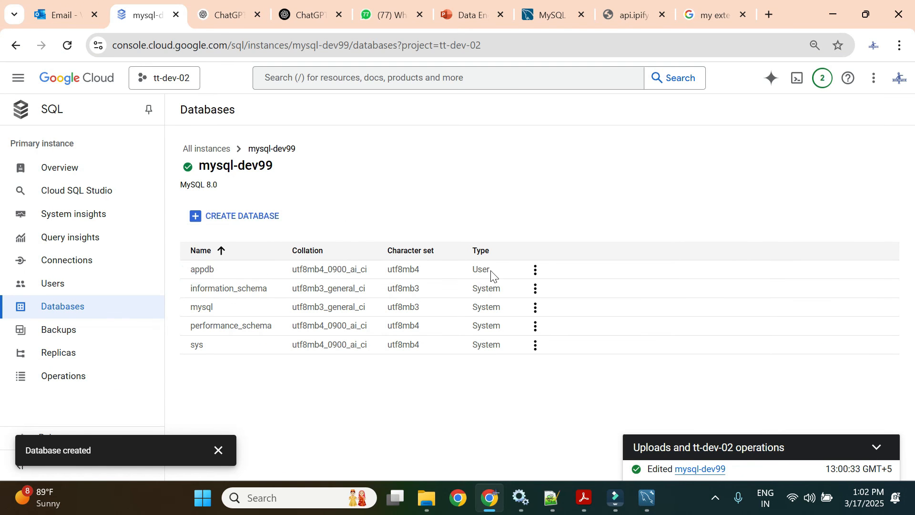
{"action": "double_click", "coordinate": [491, 269]}
{"action": "left_click_drag", "start_coordinate": [510, 344], "coordinate": [189, 288]}
{"action": "left_click", "coordinate": [463, 414]}
{"action": "left_click", "coordinate": [648, 498]}
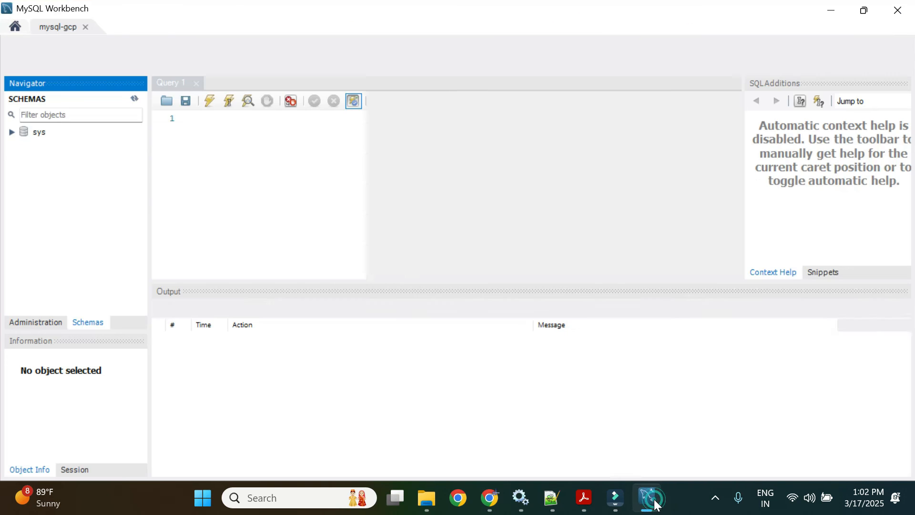
Step: Refresh the schema list and replace the empty Query 1 editor with a new SQL file
{"action": "left_click", "coordinate": [134, 99]}
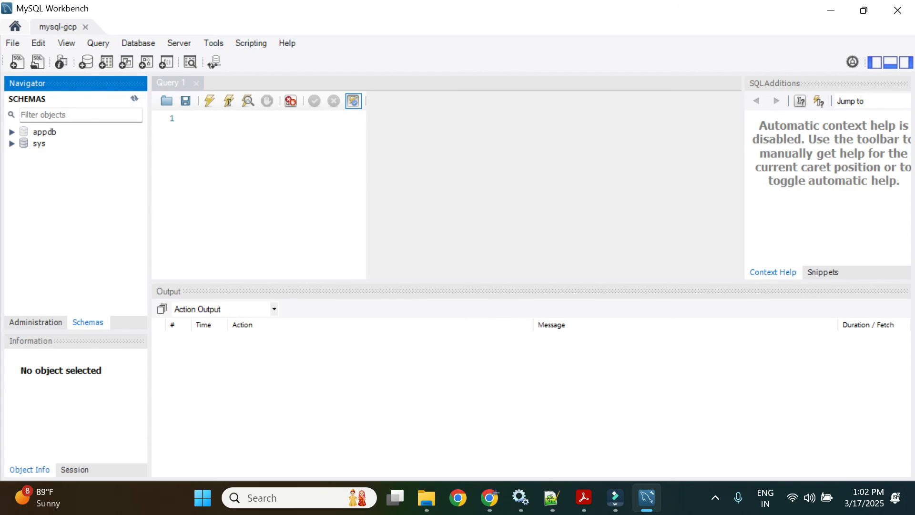
{"action": "left_click", "coordinate": [274, 122]}
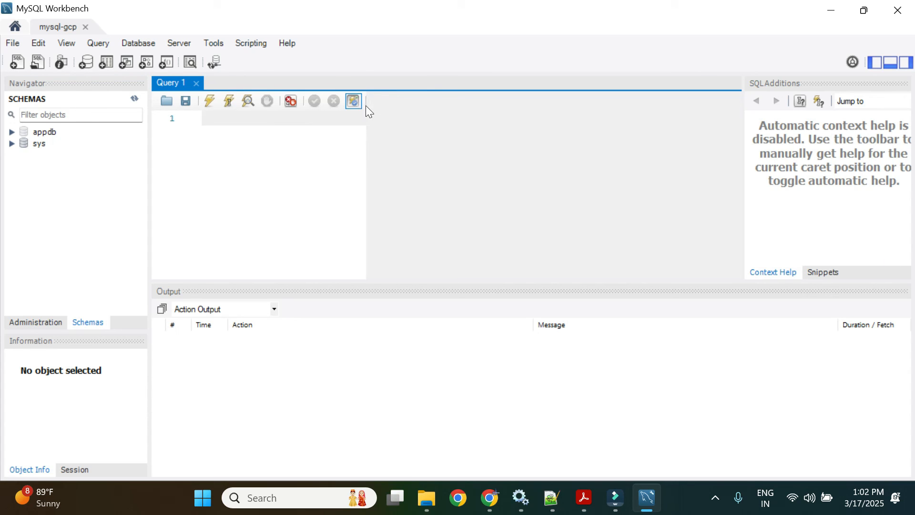
{"action": "left_click", "coordinate": [196, 83]}
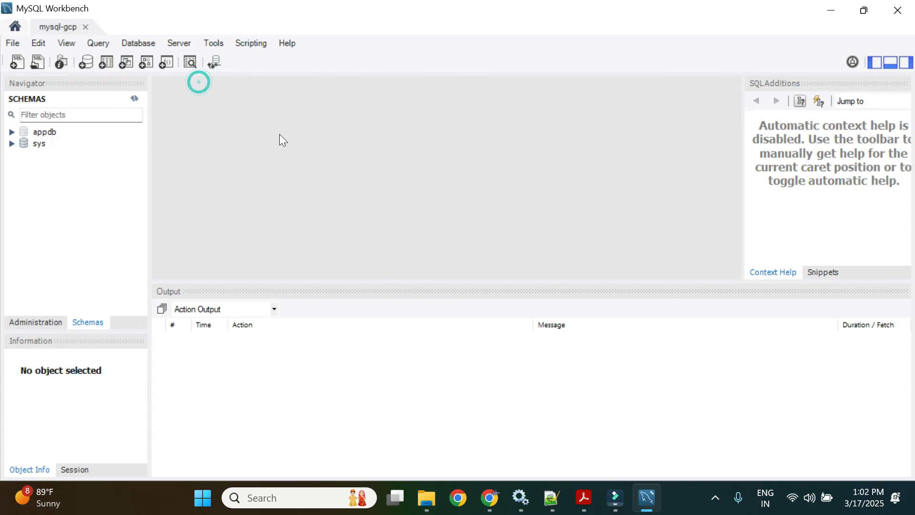
{"action": "left_click", "coordinate": [16, 62]}
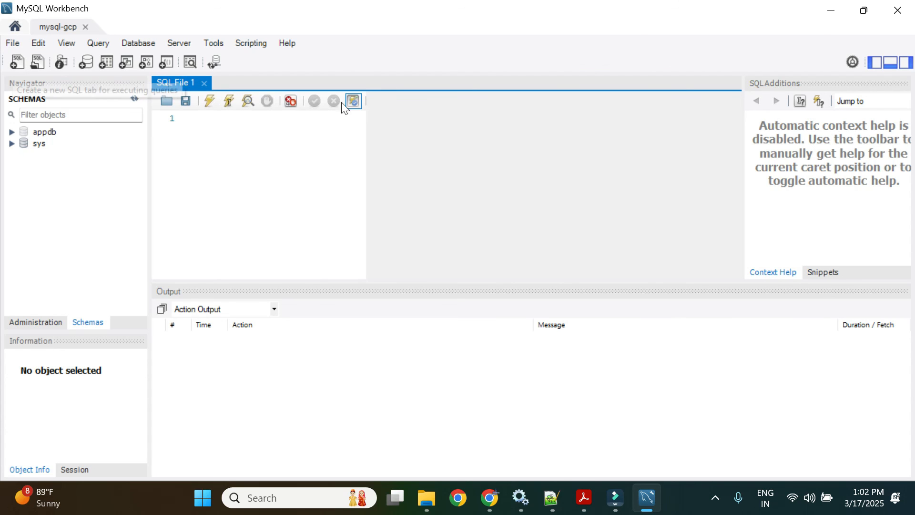
Step: Hide the output area and the SQL additions sidebar, keeping the schema navigator shown
{"action": "left_click", "coordinate": [880, 66]}
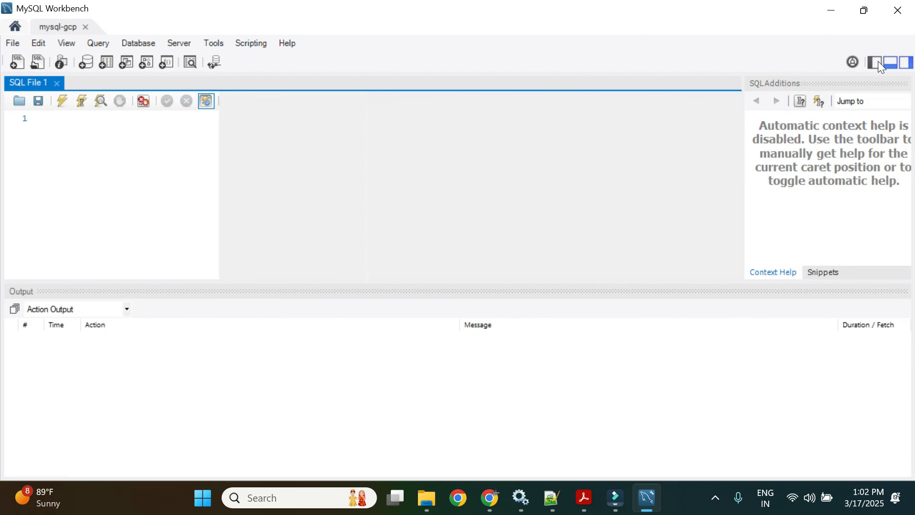
{"action": "left_click", "coordinate": [902, 68]}
{"action": "left_click", "coordinate": [893, 64]}
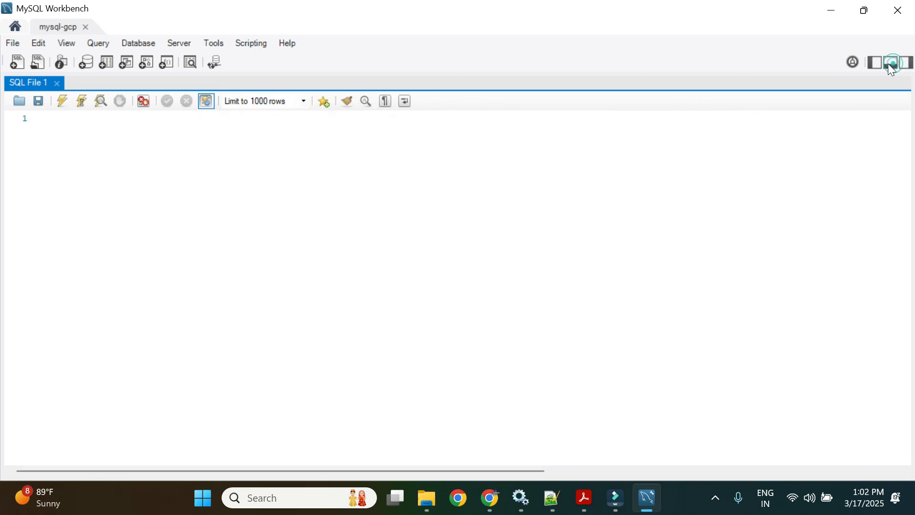
{"action": "left_click", "coordinate": [868, 68]}
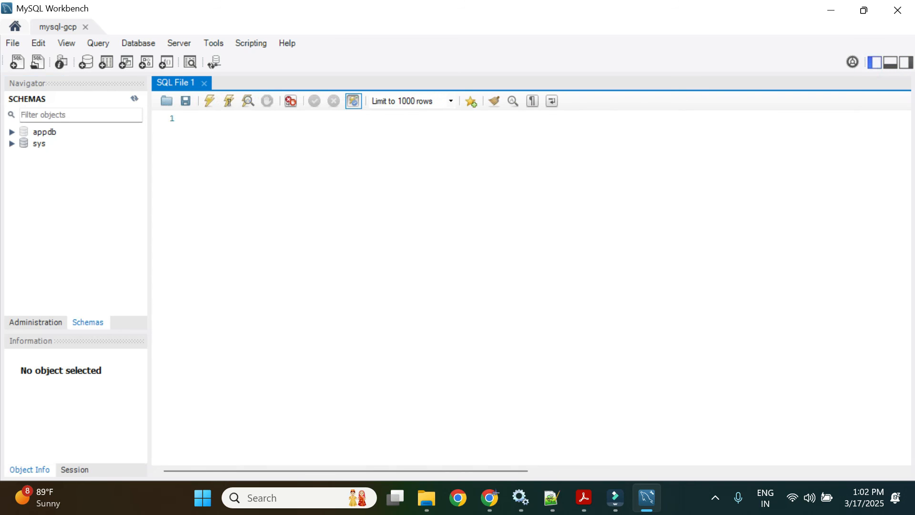
Step: Run "show databases;" in the new SQL file and compare its result with the instance's databases in the Google Cloud console
{"action": "left_click", "coordinate": [292, 148]}
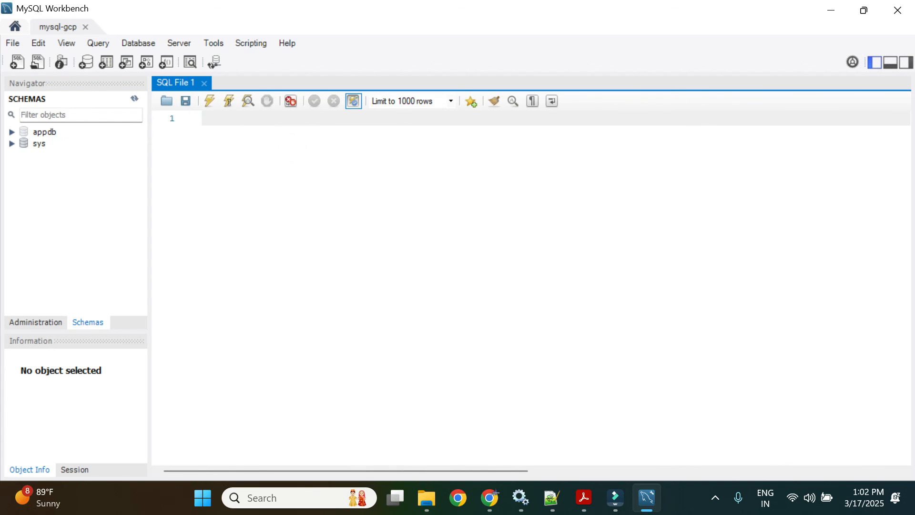
{"action": "type", "text": "show databases;"}
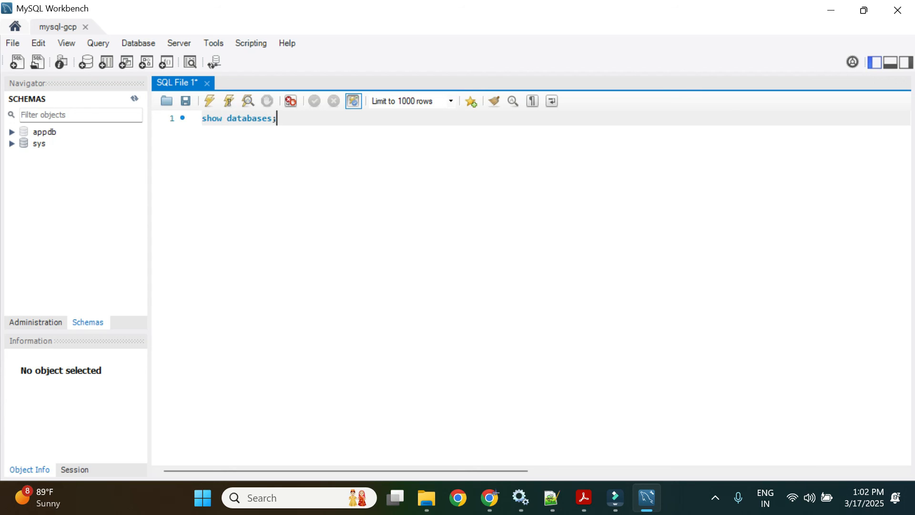
{"action": "triple_click", "coordinate": [230, 119]}
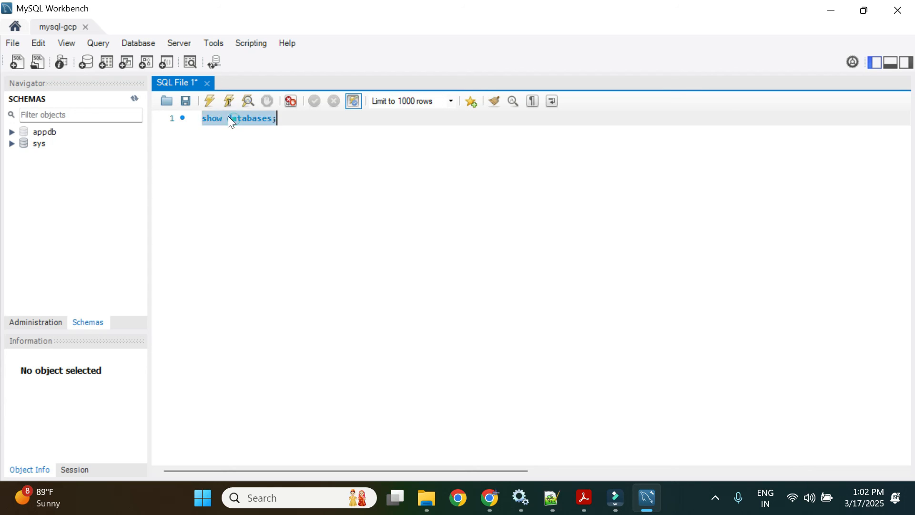
{"action": "left_click", "coordinate": [210, 100]}
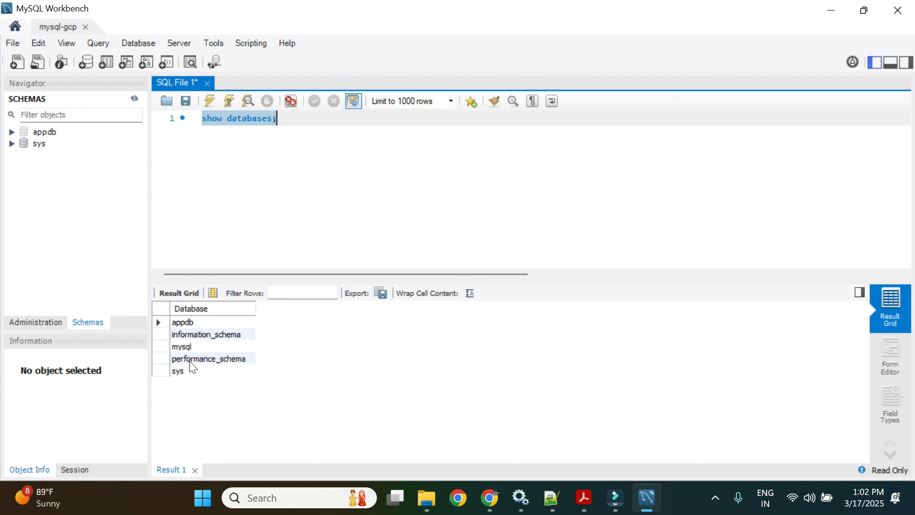
{"action": "key", "text": "alt+Tab"}
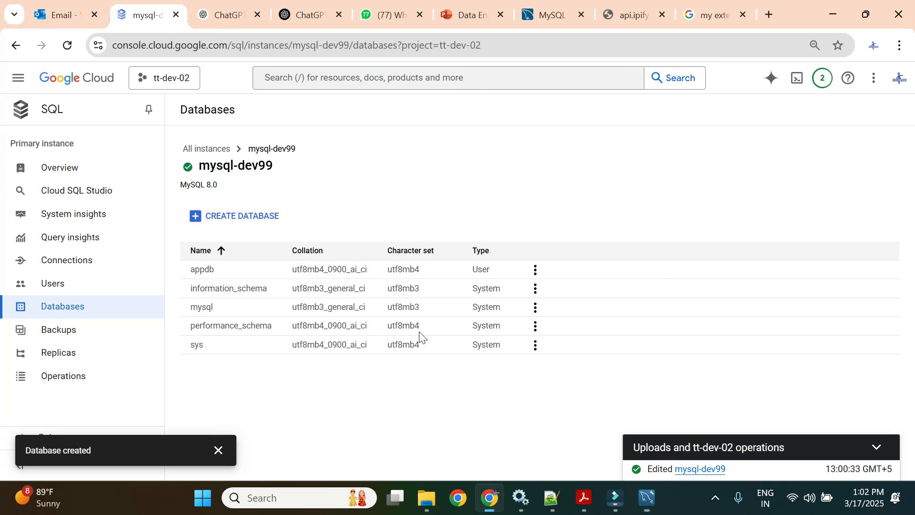
{"action": "key", "text": "alt+Tab"}
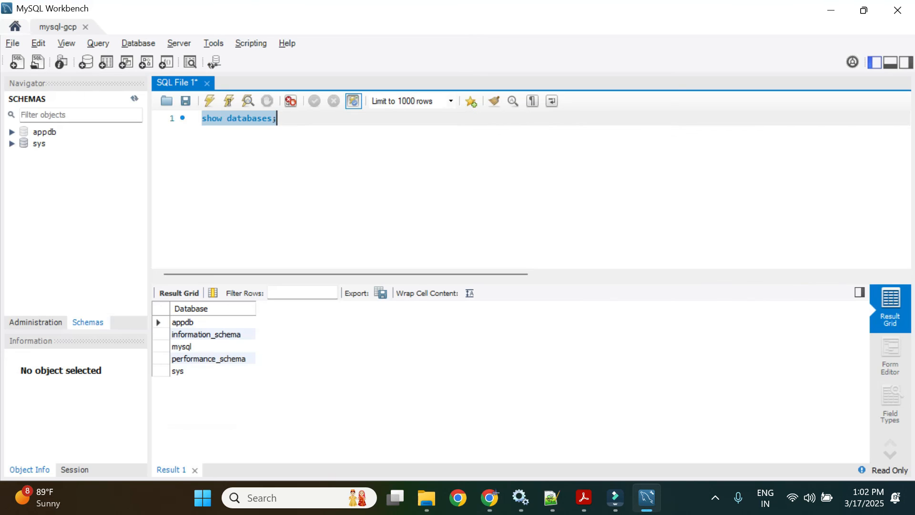
Step: Add the statement "use appdb;" on the second line and execute only that statement
{"action": "left_click", "coordinate": [303, 118]}
{"action": "key", "text": "Return"}
{"action": "type", "text": "us"}
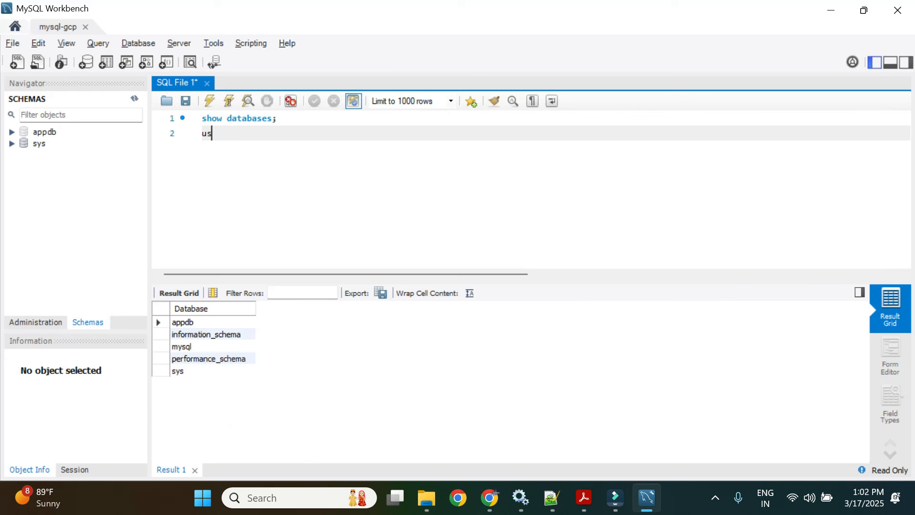
{"action": "type", "text": "e appdb;"}
{"action": "triple_click", "coordinate": [234, 133]}
{"action": "left_click", "coordinate": [209, 100]}
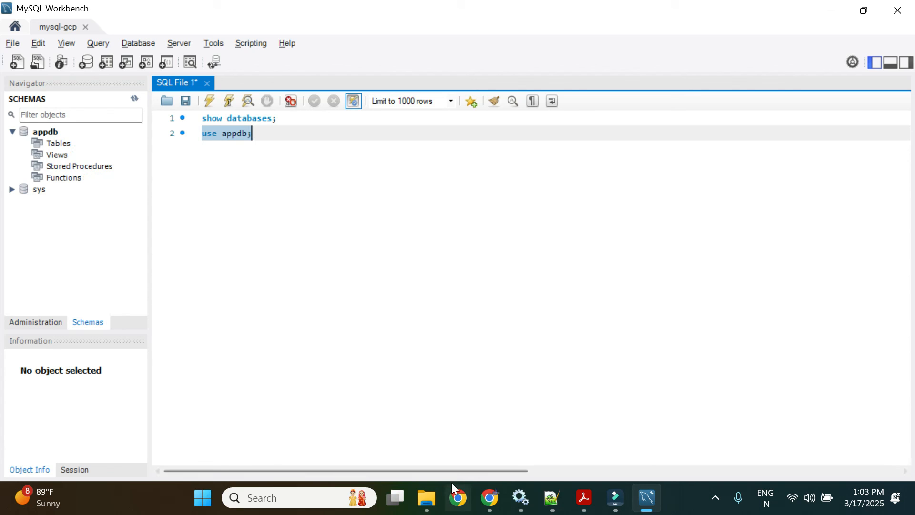
Step: Show the output area again and add an empty line below the use appdb statement
{"action": "left_click", "coordinate": [545, 466]}
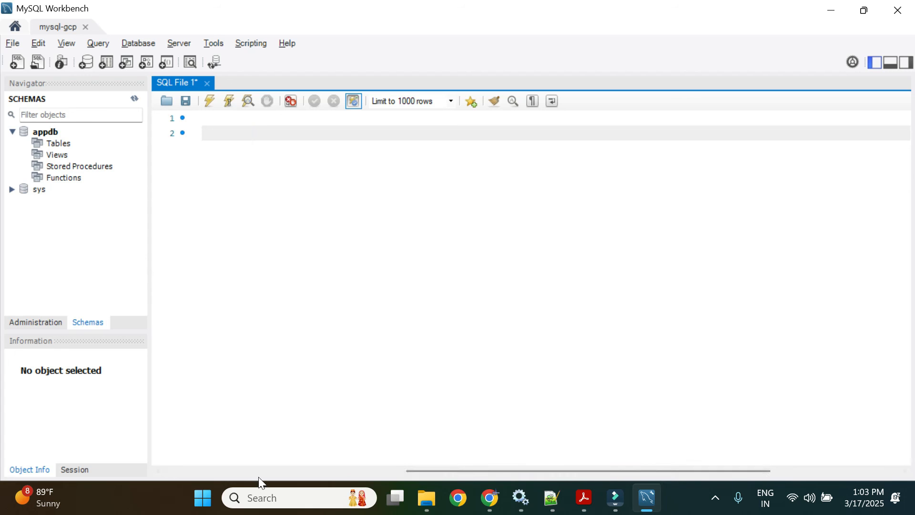
{"action": "left_click", "coordinate": [889, 63]}
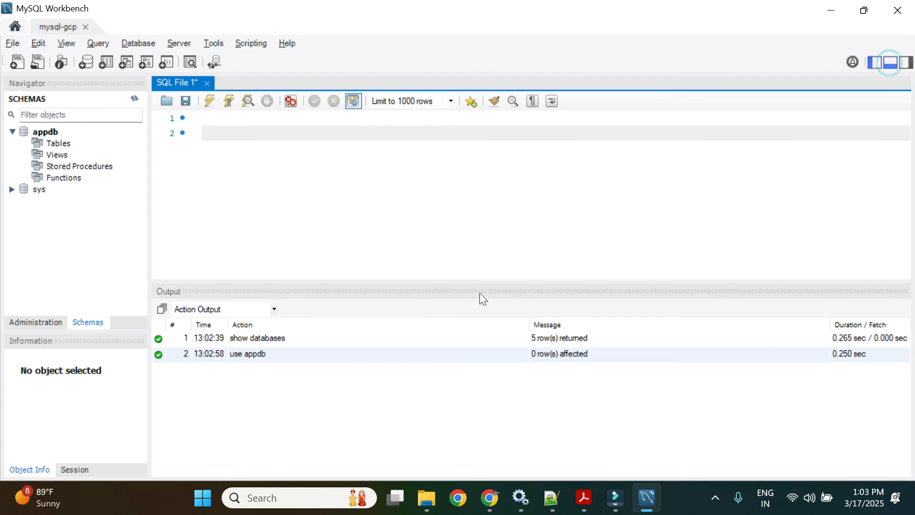
{"action": "left_click", "coordinate": [317, 192]}
{"action": "key", "text": "Left"}
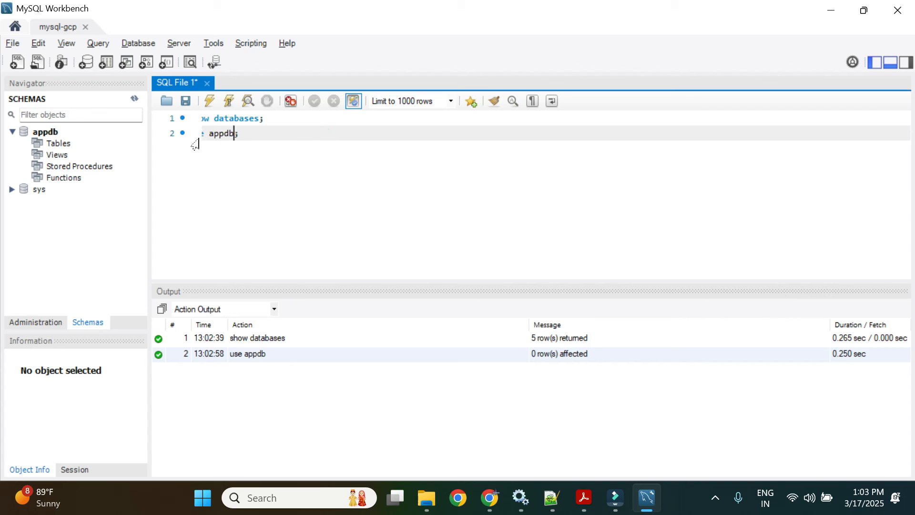
{"action": "key", "text": "Up"}
{"action": "key", "text": "Down"}
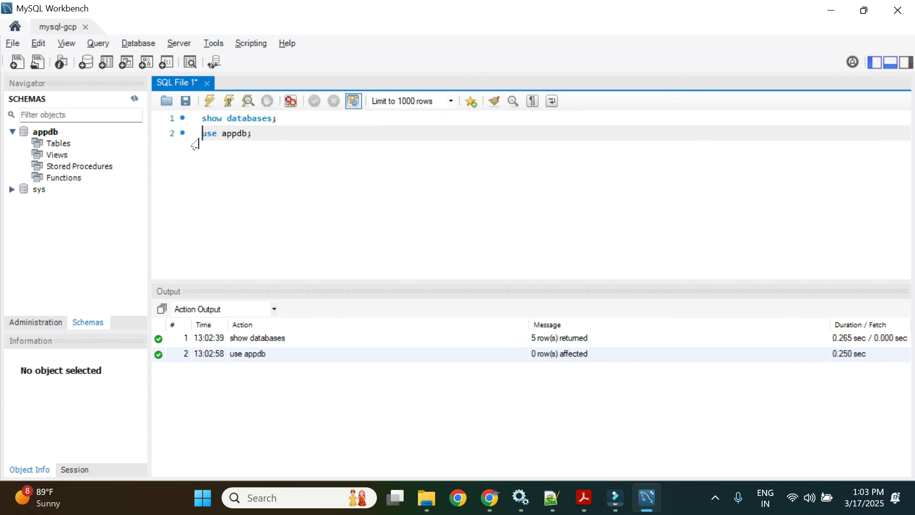
{"action": "key", "text": "Return"}
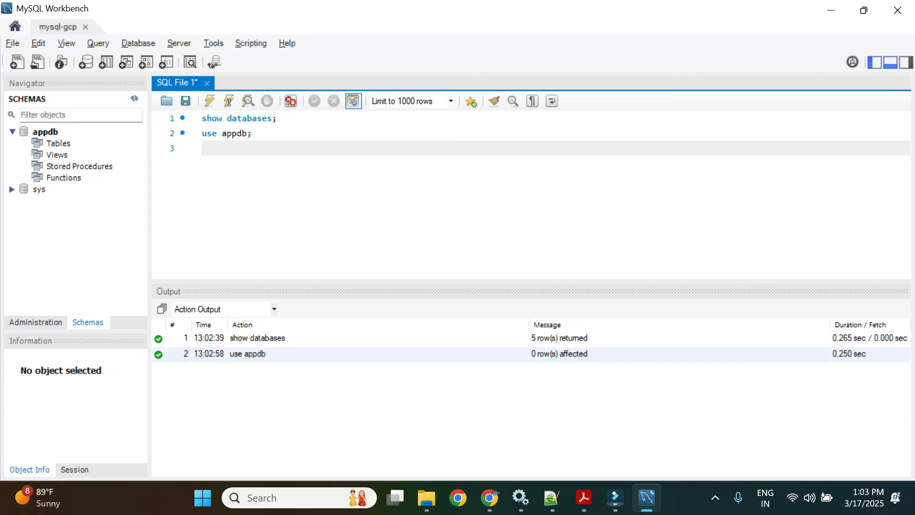
Step: Switch to ChatGPT in Chrome and submit the prompt "create sql query to create user table"
{"action": "left_click", "coordinate": [490, 497]}
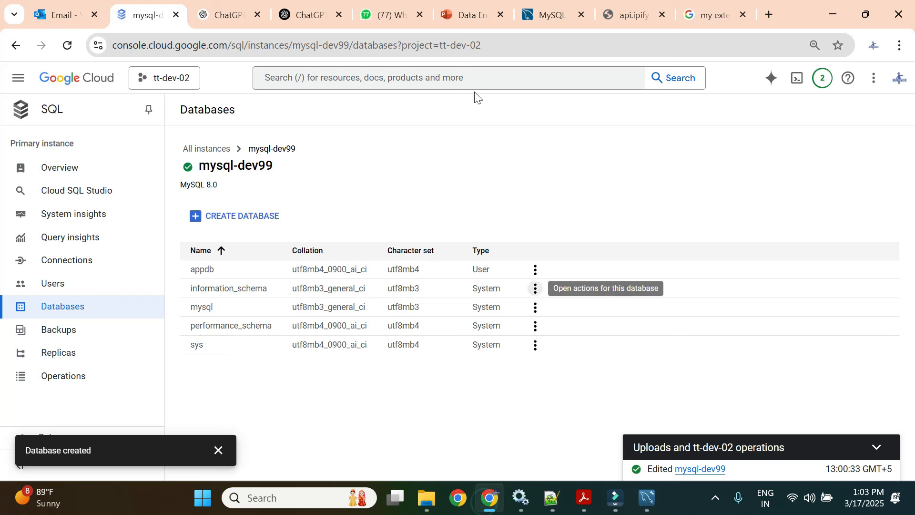
{"action": "left_click", "coordinate": [305, 15]}
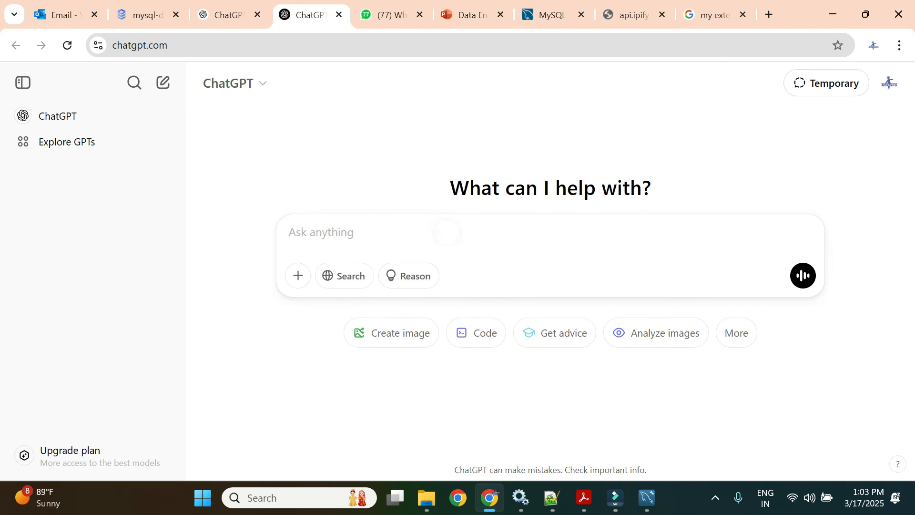
{"action": "type", "text": "create sql "}
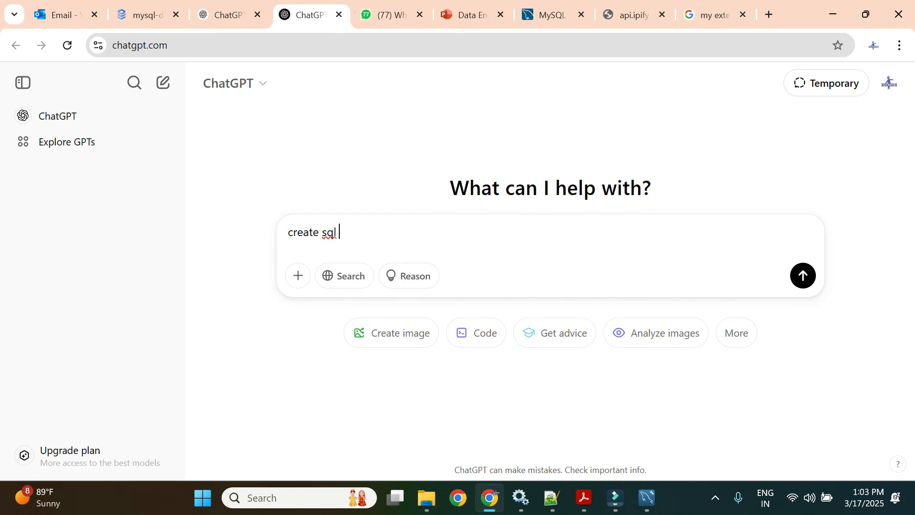
{"action": "type", "text": "queruy"}
{"action": "type", "text": "y t"}
{"action": "type", "text": "o create user table"}
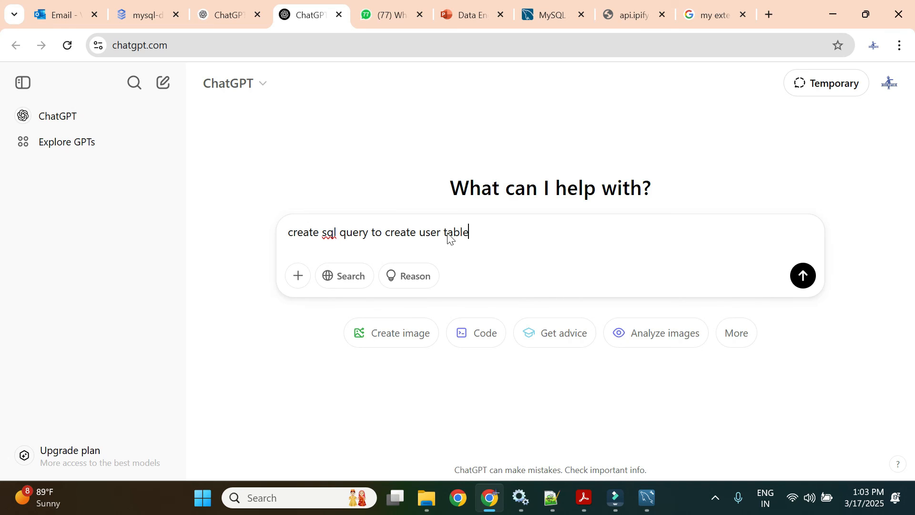
{"action": "key", "text": "Return"}
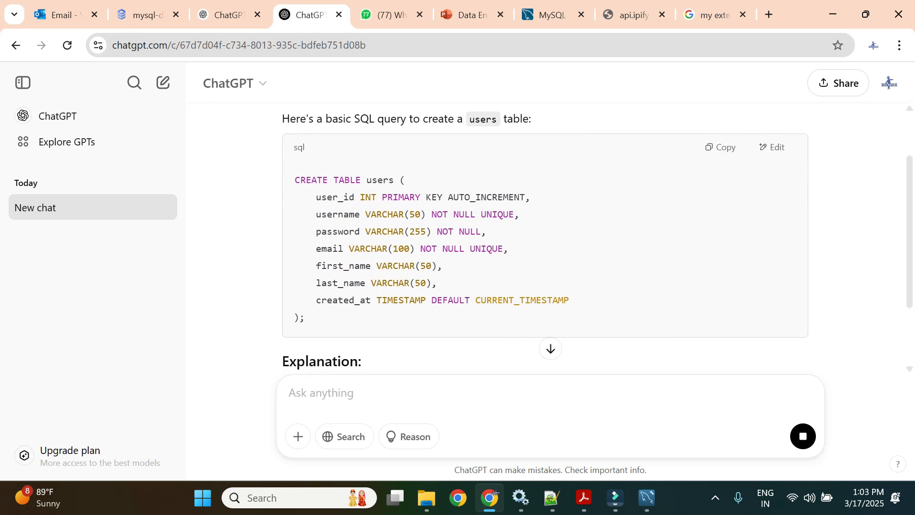
Step: Copy the generated CREATE TABLE users statement into the SQL file in MySQL Workbench and execute it
{"action": "left_click", "coordinate": [721, 148]}
{"action": "key", "text": "alt+Tab"}
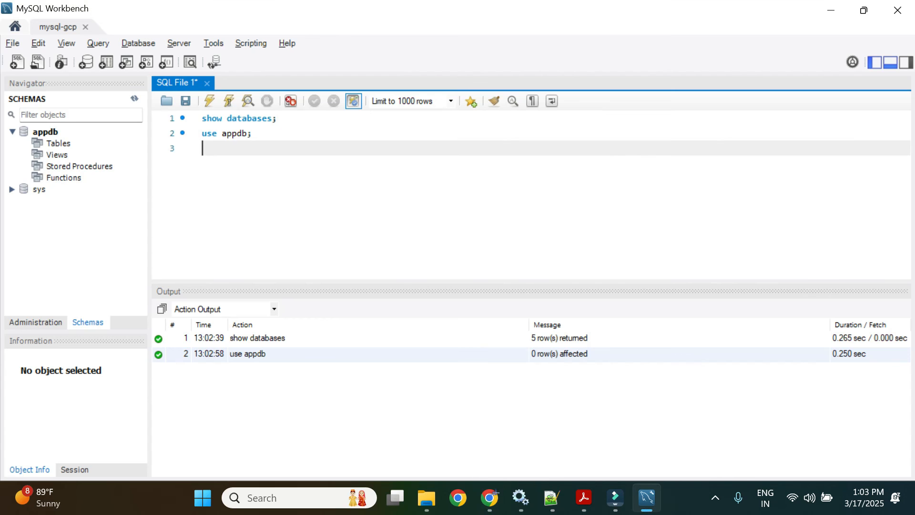
{"action": "key", "text": "ctrl+v"}
{"action": "left_click_drag", "start_coordinate": [220, 272], "coordinate": [193, 152]}
{"action": "left_click", "coordinate": [211, 102]}
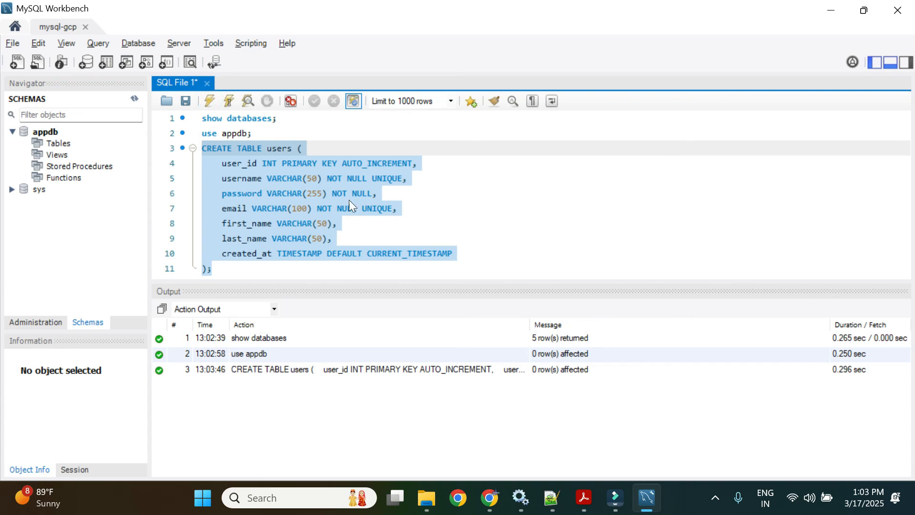
Step: Insert and run "show tables;" below the use appdb statement, and enlarge the editor by shrinking the areas beneath it
{"action": "left_click", "coordinate": [257, 133]}
{"action": "key", "text": "Return"}
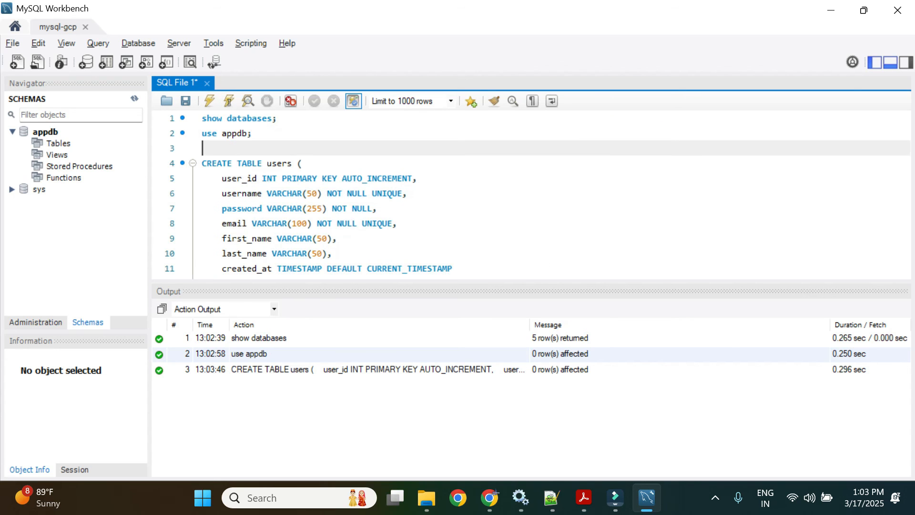
{"action": "type", "text": "show tables;"}
{"action": "left_click_drag", "start_coordinate": [262, 148], "coordinate": [203, 148]}
{"action": "left_click", "coordinate": [209, 100]}
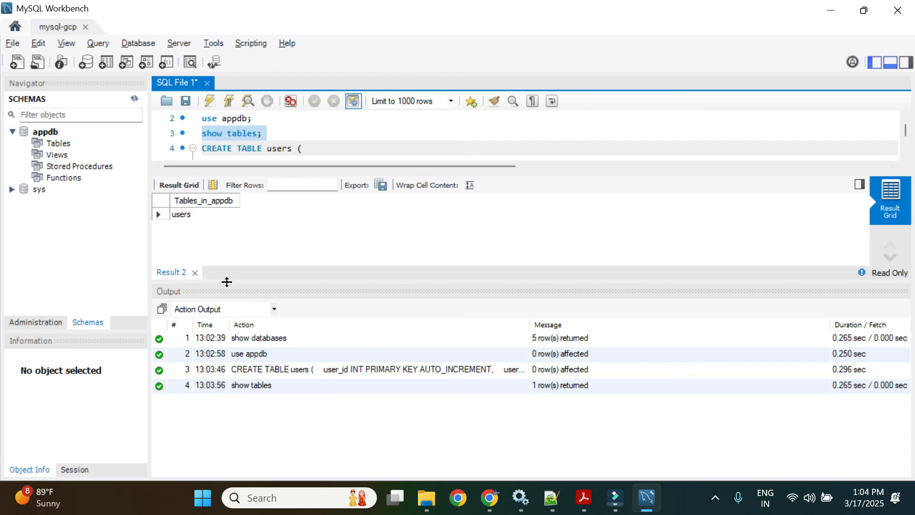
{"action": "left_click_drag", "start_coordinate": [227, 281], "coordinate": [258, 388]}
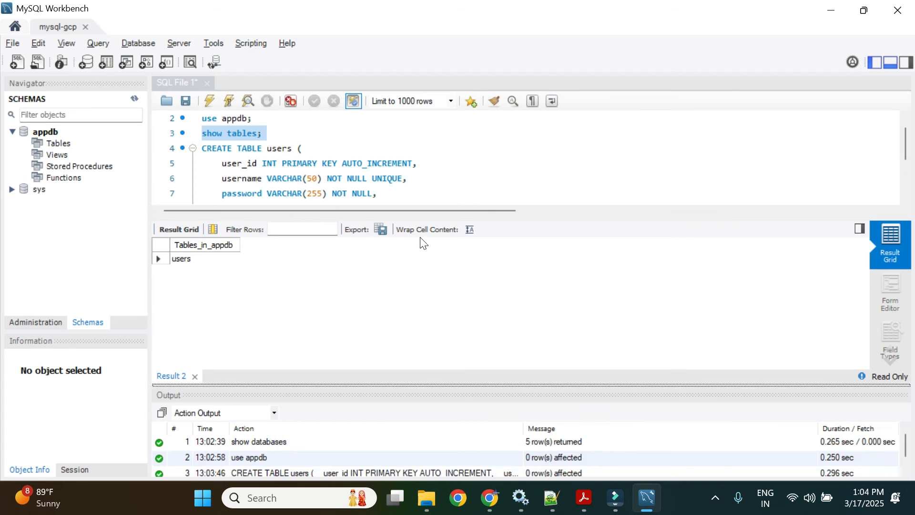
{"action": "left_click_drag", "start_coordinate": [431, 221], "coordinate": [443, 279]}
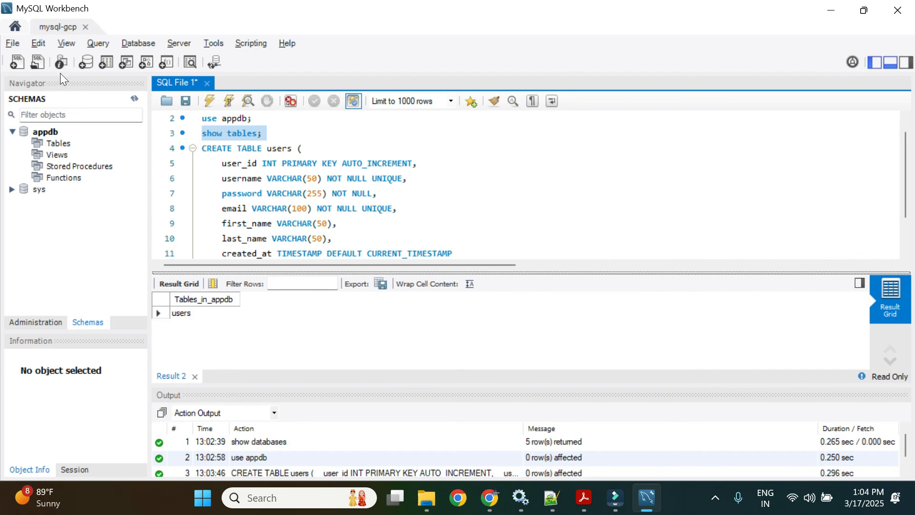
Step: Open a second SQL file, switch back to ChatGPT, and submit the prompt "insert query to add 10 records"
{"action": "left_click", "coordinate": [17, 62]}
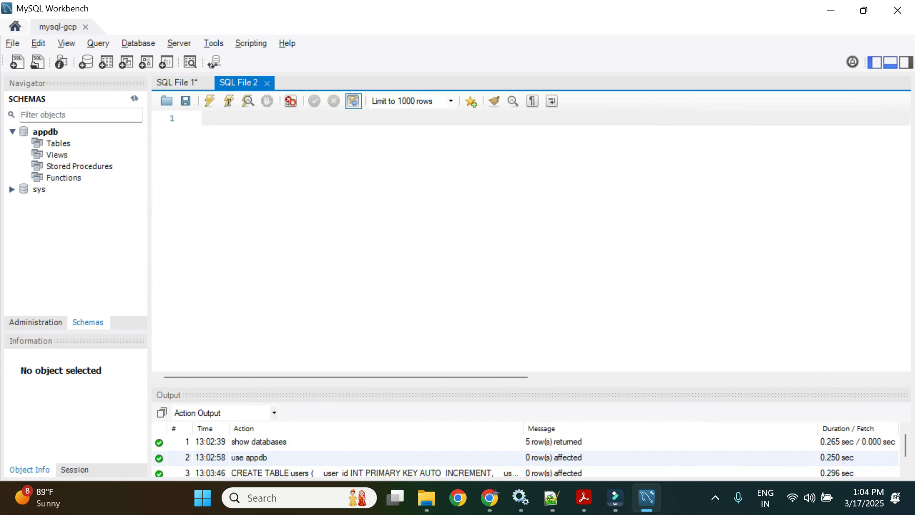
{"action": "key", "text": "alt+Tab"}
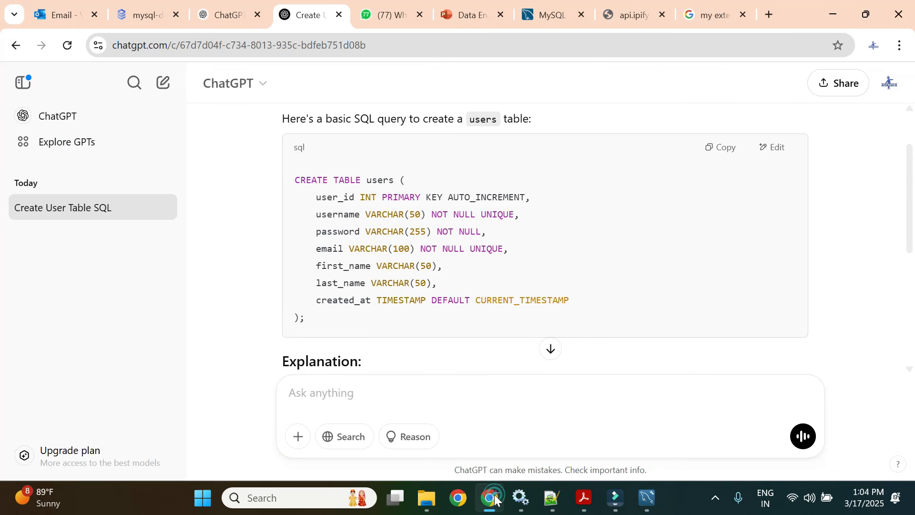
{"action": "left_click", "coordinate": [410, 391]}
{"action": "type", "text": "insert query"}
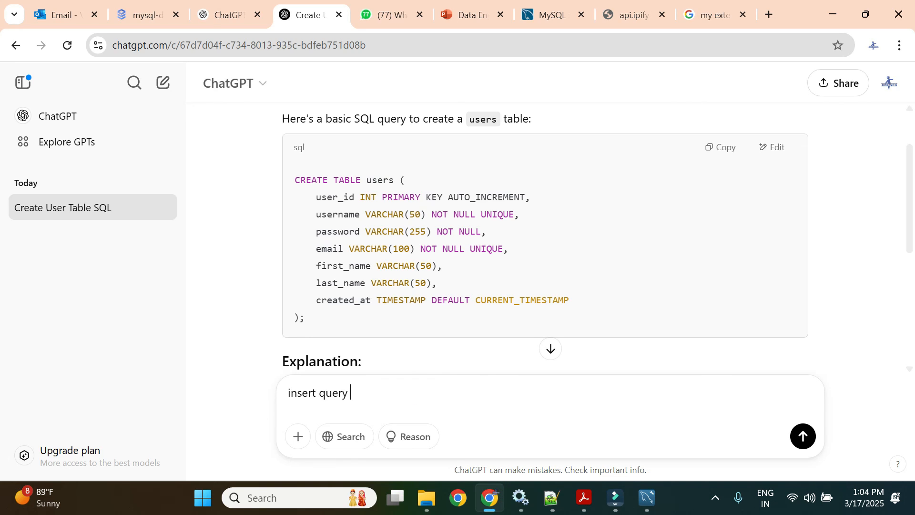
{"action": "type", "text": " to add 10 records"}
{"action": "key", "text": "Return"}
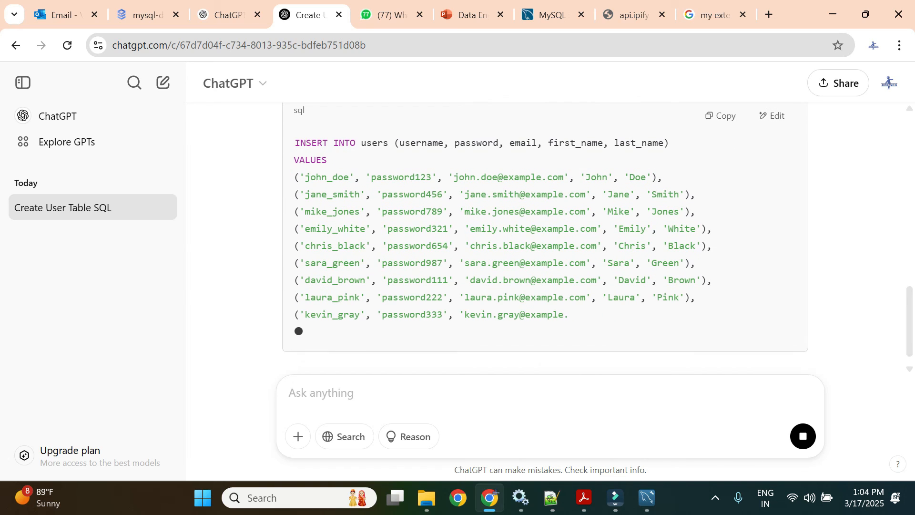
Step: Copy the generated INSERT INTO users statement from ChatGPT into the empty second SQL file in MySQL Workbench and execute it
{"action": "scroll", "coordinate": [564, 243], "scroll_direction": "up", "scroll_amount": 3}
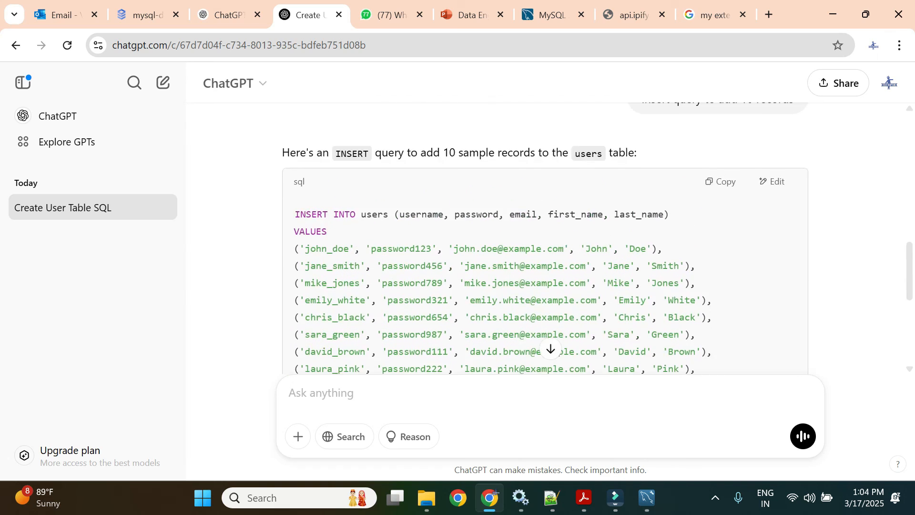
{"action": "left_click", "coordinate": [720, 180]}
{"action": "key", "text": "alt+Tab"}
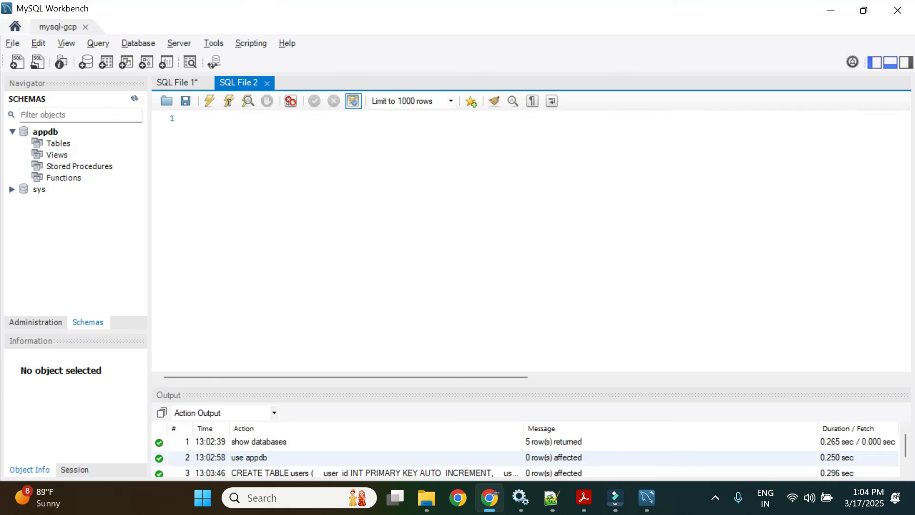
{"action": "key", "text": "ctrl+v"}
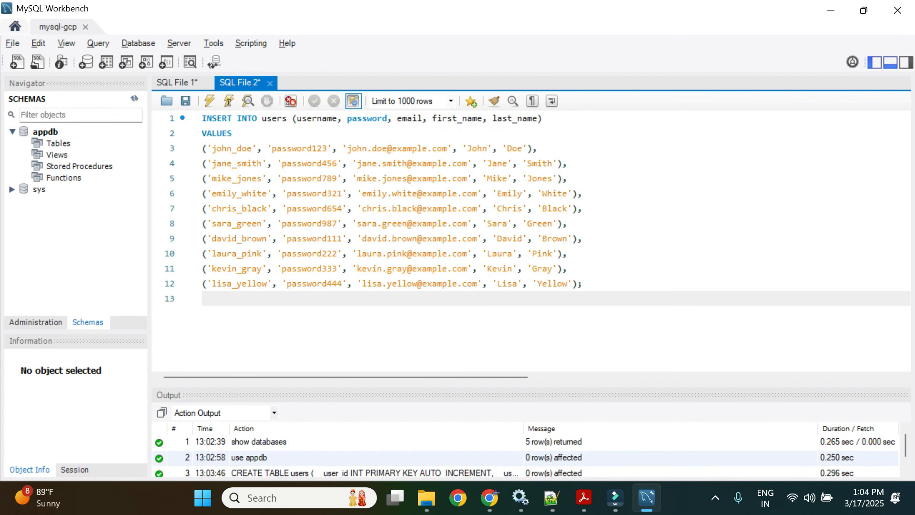
{"action": "left_click_drag", "start_coordinate": [601, 281], "coordinate": [191, 119]}
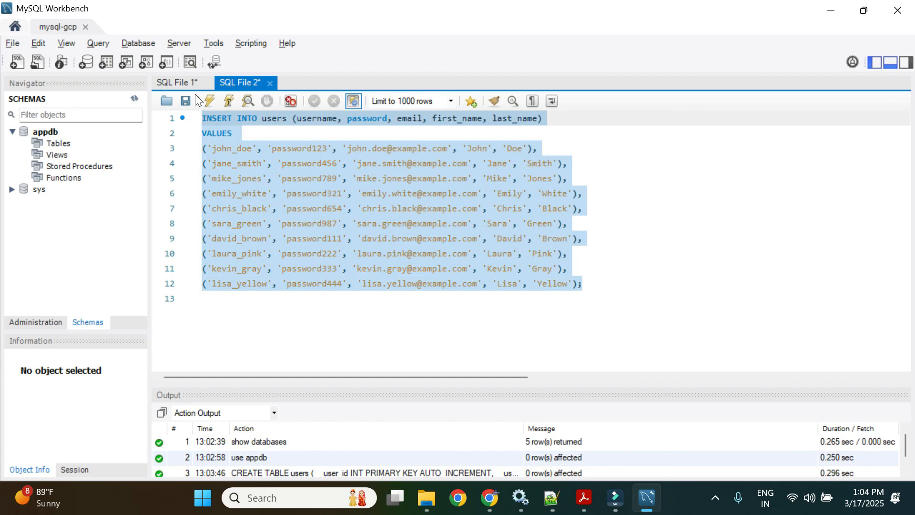
{"action": "left_click", "coordinate": [206, 101]}
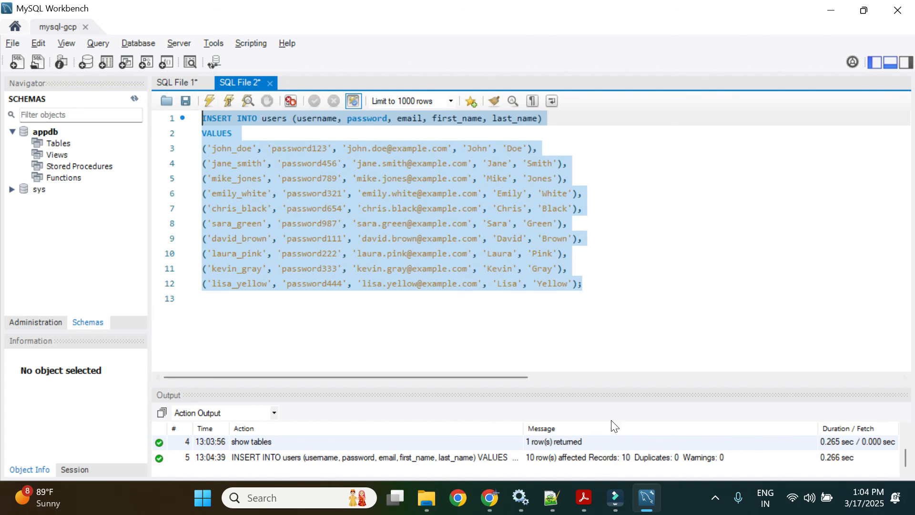
Step: Open a third SQL file, run "select * from users;" and look through the returned rows
{"action": "left_click", "coordinate": [175, 85]}
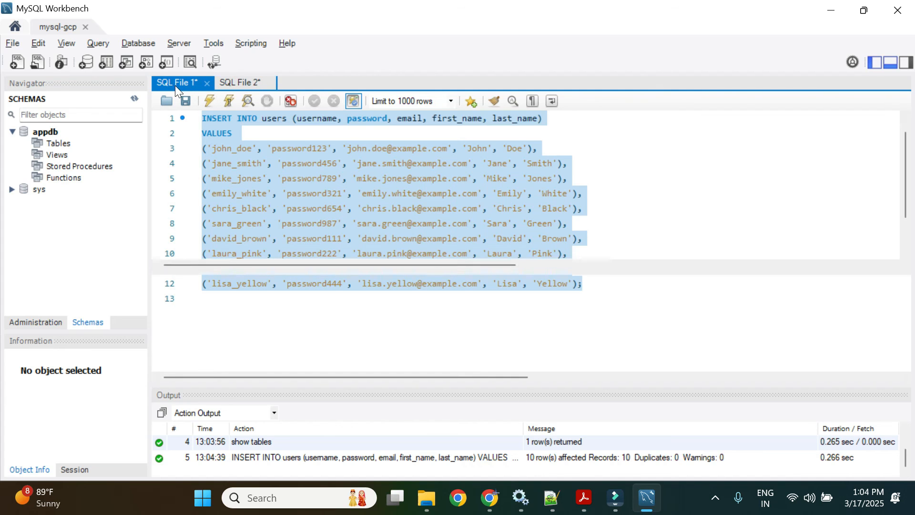
{"action": "left_click", "coordinate": [238, 84]}
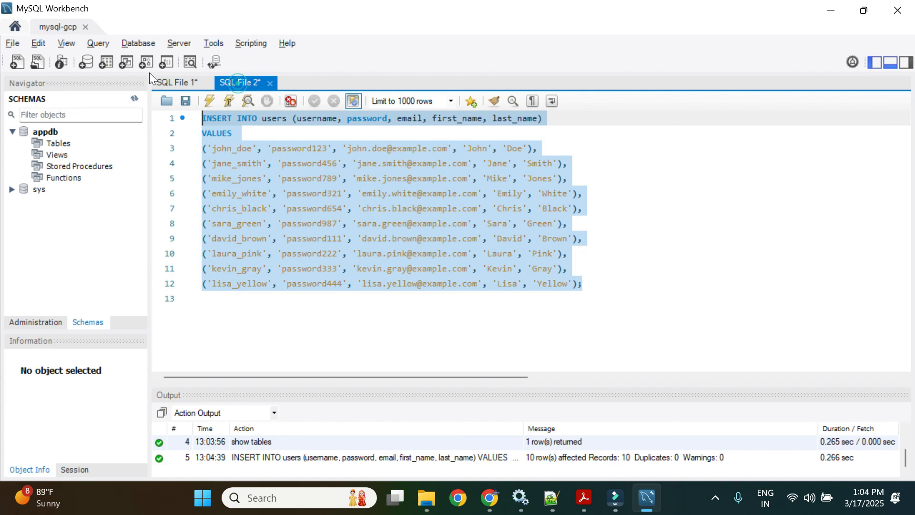
{"action": "key", "text": "ctrl+t"}
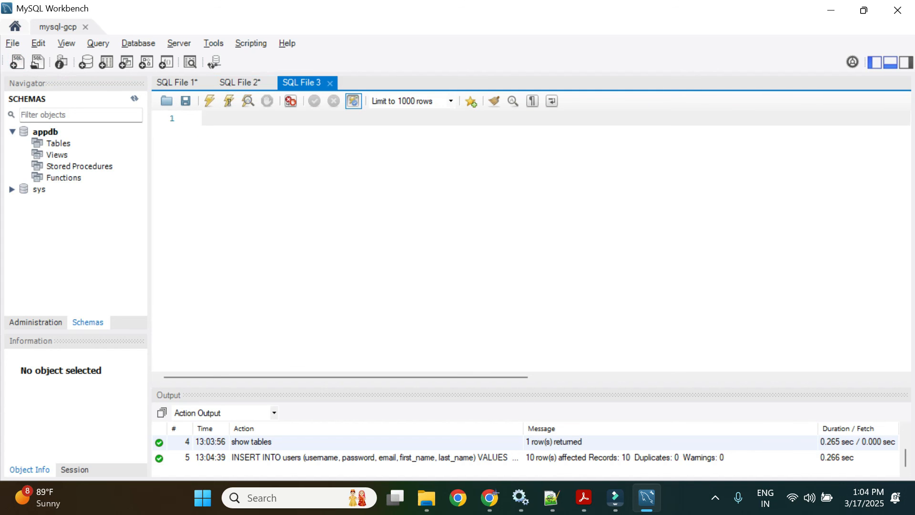
{"action": "type", "text": "select * from users;"}
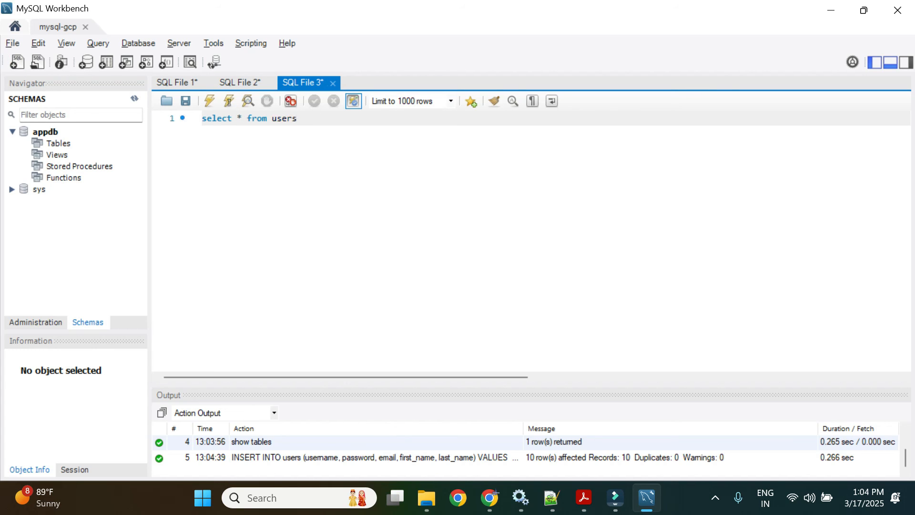
{"action": "triple_click", "coordinate": [262, 118]}
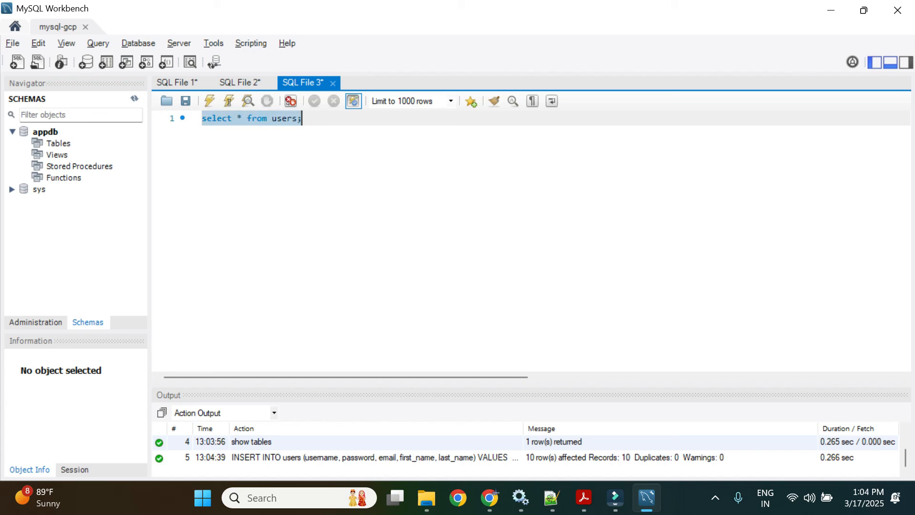
{"action": "left_click", "coordinate": [211, 101]}
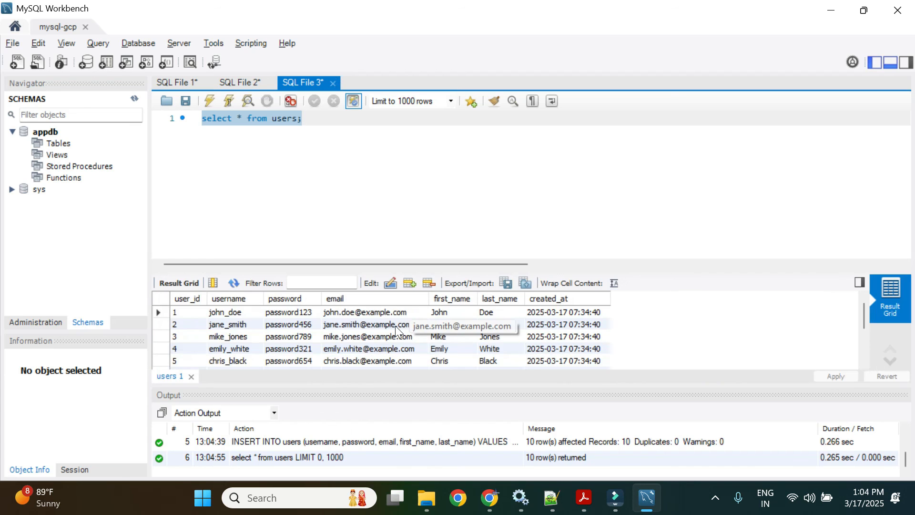
{"action": "scroll", "coordinate": [396, 328], "scroll_direction": "down", "scroll_amount": 2}
{"action": "scroll", "coordinate": [396, 329], "scroll_direction": "up", "scroll_amount": 2}
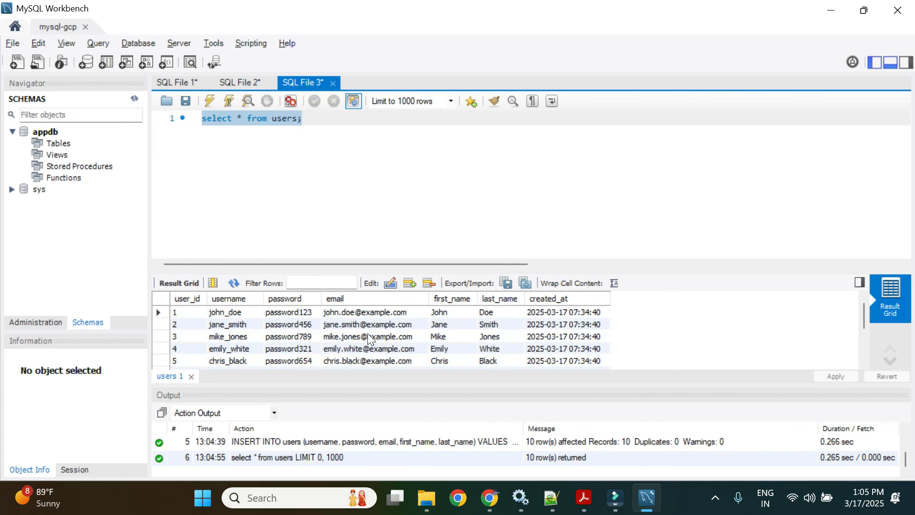
{"action": "scroll", "coordinate": [319, 333], "scroll_direction": "down", "scroll_amount": 2}
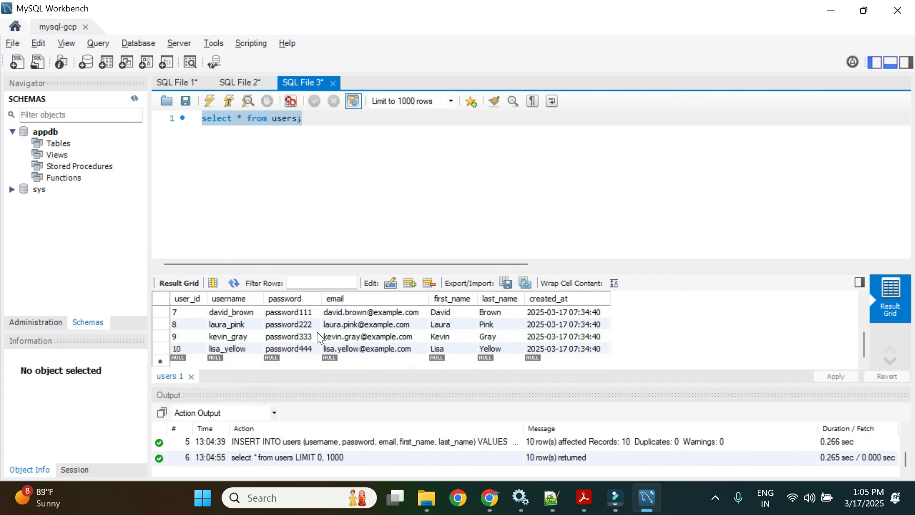
{"action": "scroll", "coordinate": [316, 333], "scroll_direction": "up", "scroll_amount": 2}
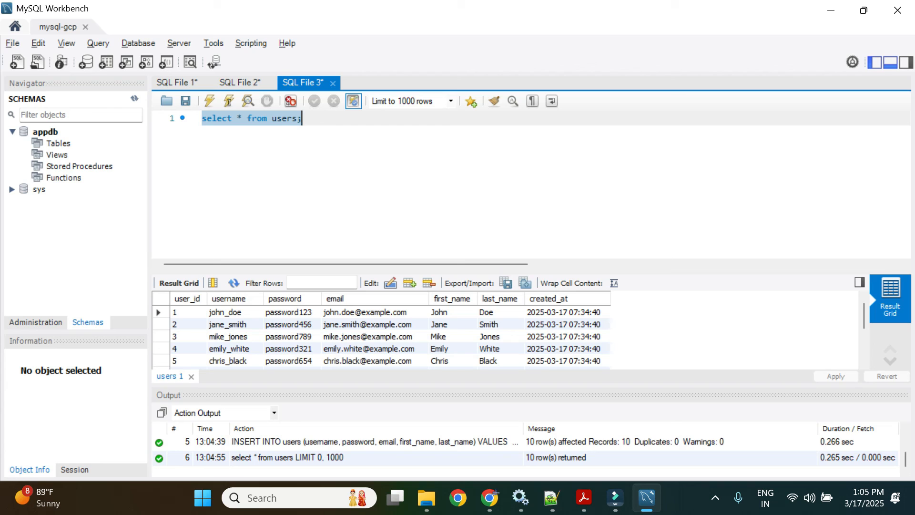
Step: Switch to the Google Cloud console in Chrome and review the connections summary of the mysql-dev99 instance
{"action": "left_click", "coordinate": [489, 497]}
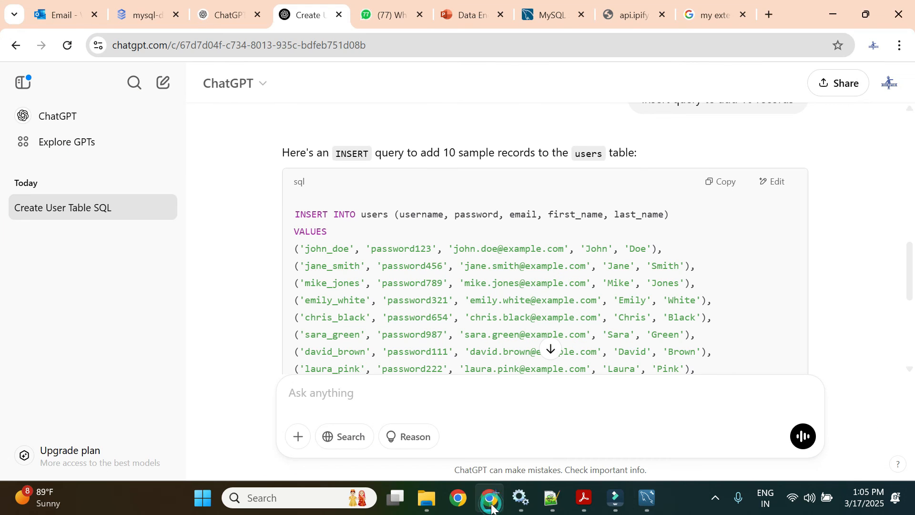
{"action": "left_click", "coordinate": [141, 13]}
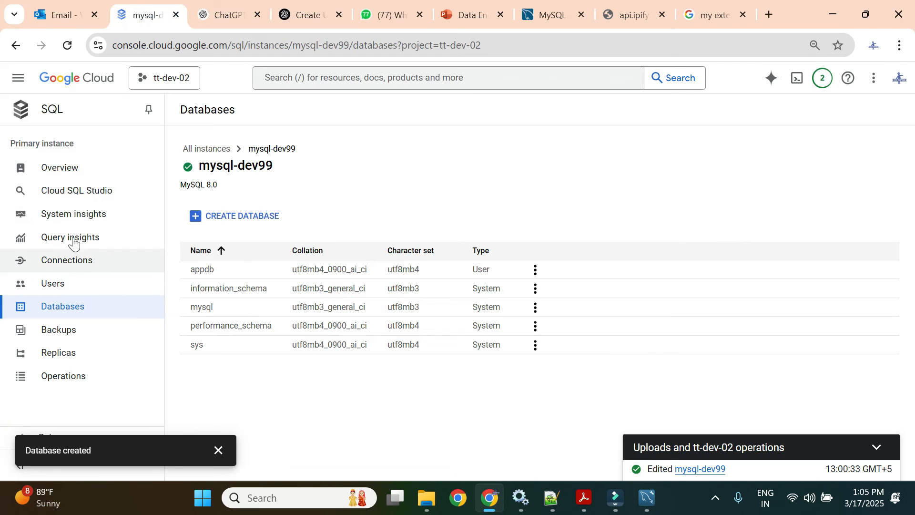
{"action": "left_click", "coordinate": [64, 270]}
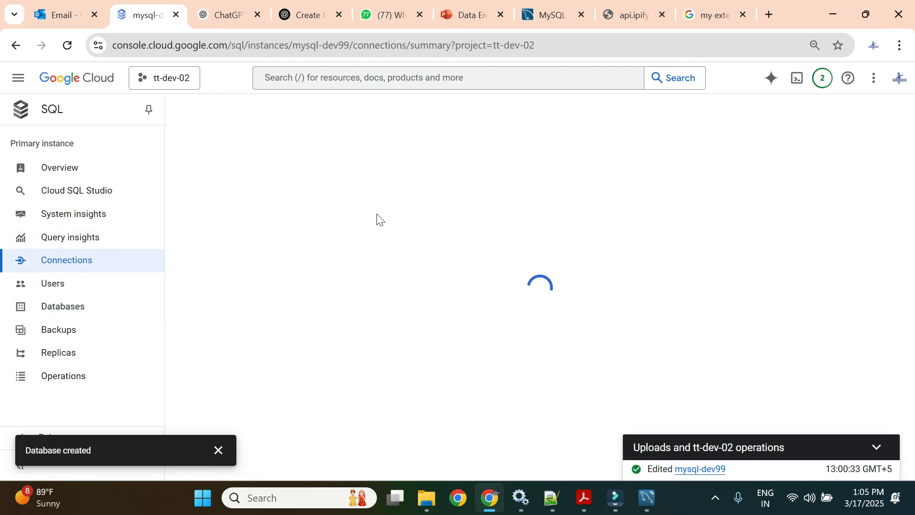
{"action": "scroll", "coordinate": [468, 302], "scroll_direction": "down", "scroll_amount": 1}
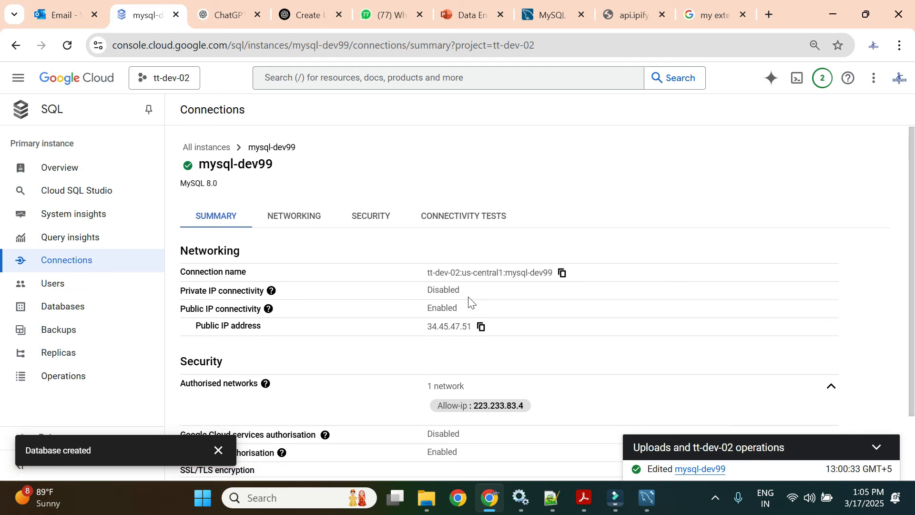
{"action": "scroll", "coordinate": [429, 302], "scroll_direction": "up", "scroll_amount": 1}
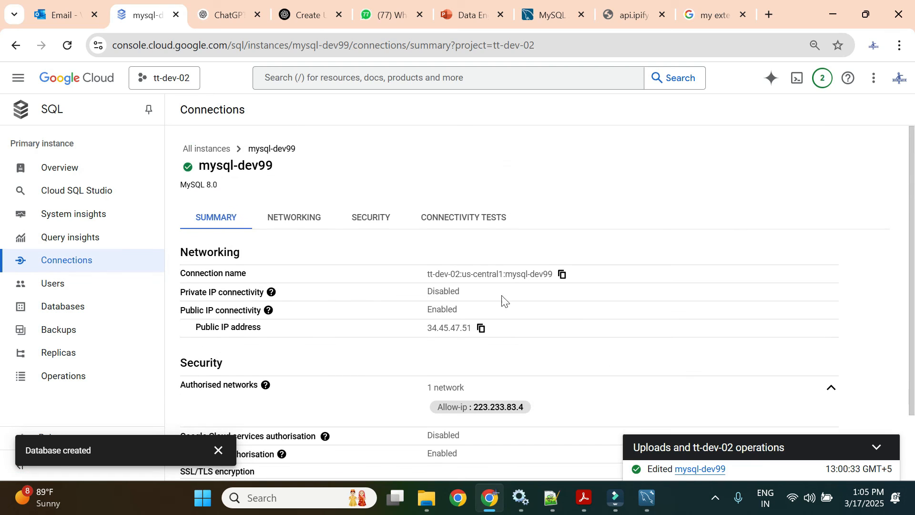
{"action": "left_click", "coordinate": [82, 260]}
Step: Launch Cloud Shell from the connection section of the mysql-dev99 overview, enlarge the terminal, and authorise its use of credentials
{"action": "left_click", "coordinate": [74, 167]}
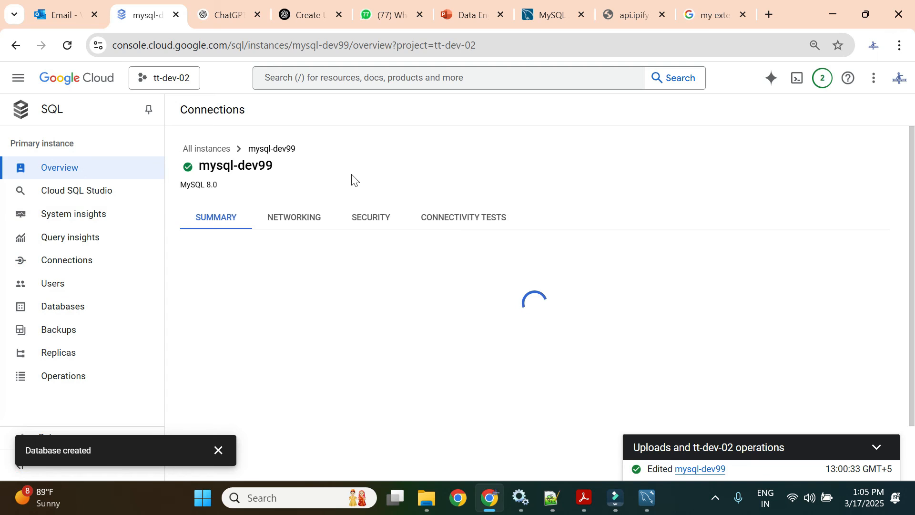
{"action": "scroll", "coordinate": [448, 196], "scroll_direction": "down", "scroll_amount": 3}
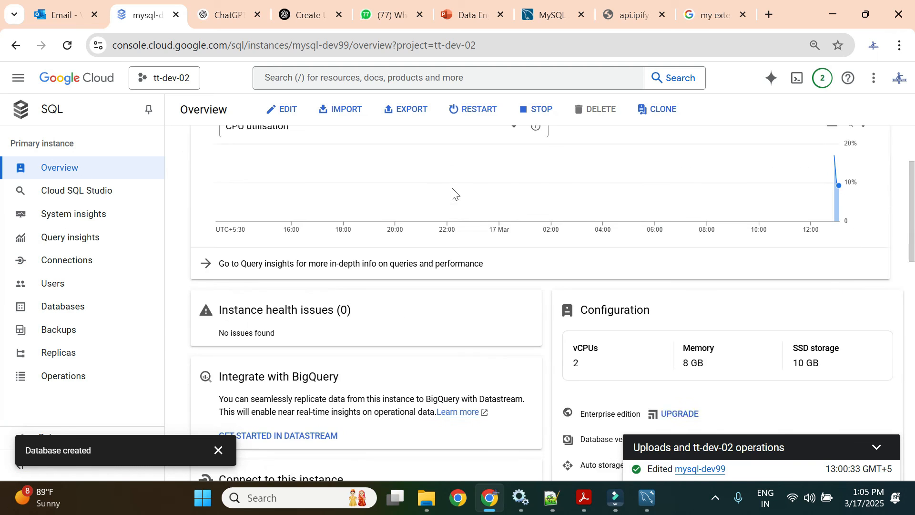
{"action": "scroll", "coordinate": [448, 201], "scroll_direction": "down", "scroll_amount": 3}
{"action": "scroll", "coordinate": [430, 232], "scroll_direction": "down", "scroll_amount": 3}
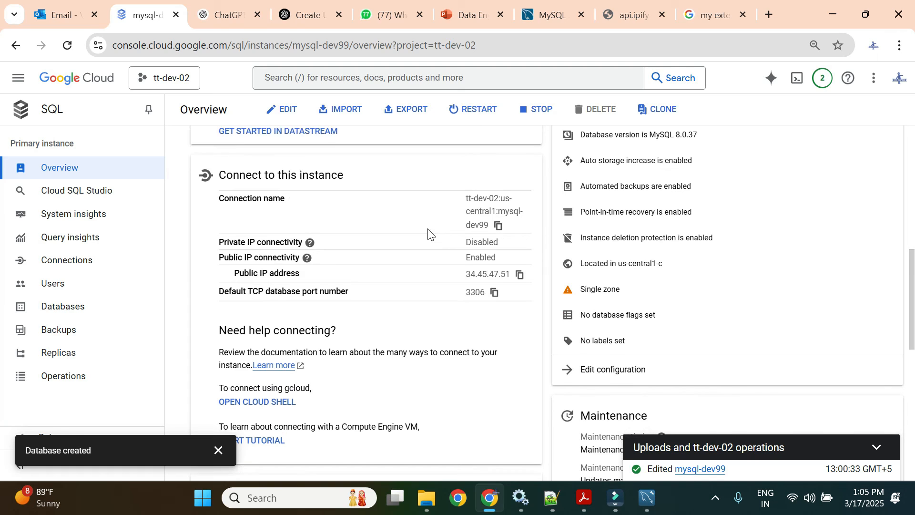
{"action": "scroll", "coordinate": [429, 233], "scroll_direction": "down", "scroll_amount": 1}
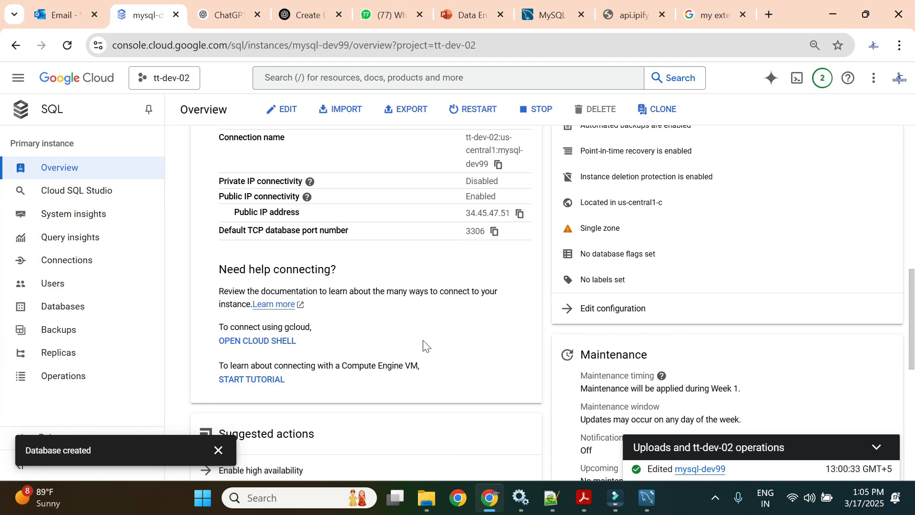
{"action": "left_click", "coordinate": [285, 342]}
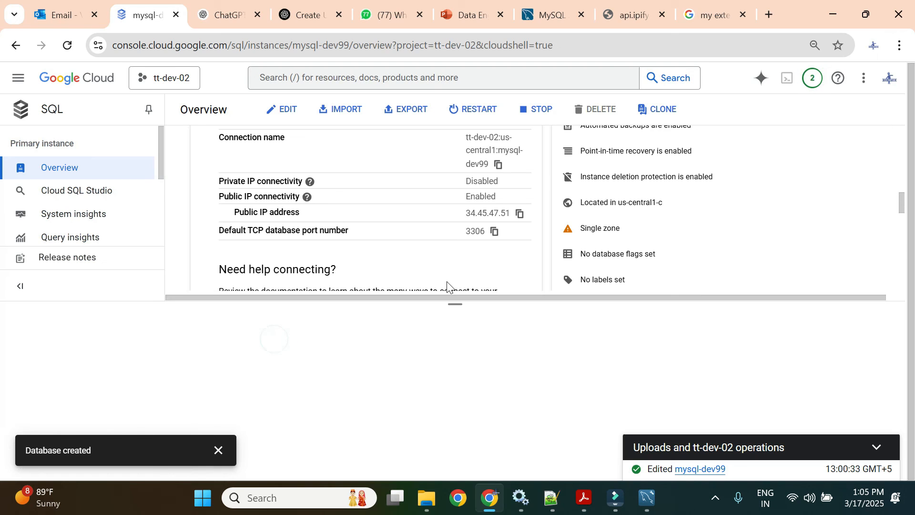
{"action": "left_click_drag", "start_coordinate": [456, 305], "coordinate": [475, 201]}
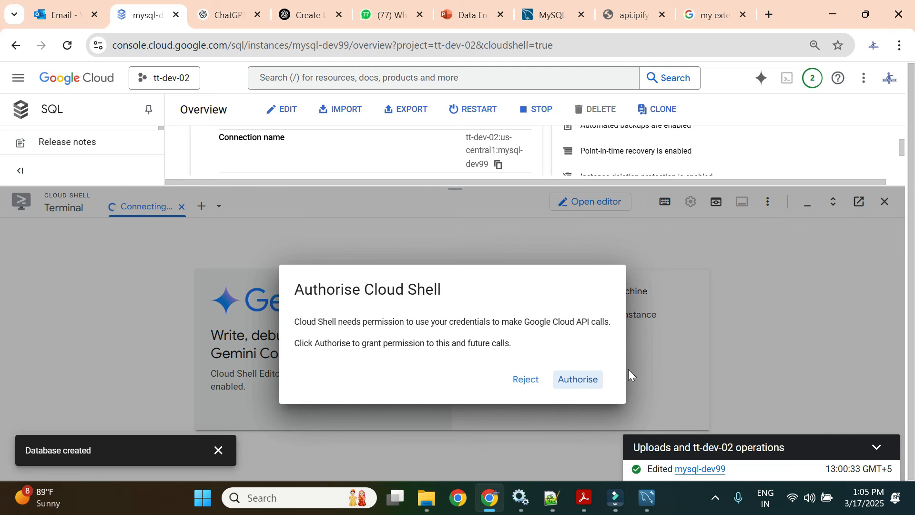
{"action": "left_click", "coordinate": [579, 379]}
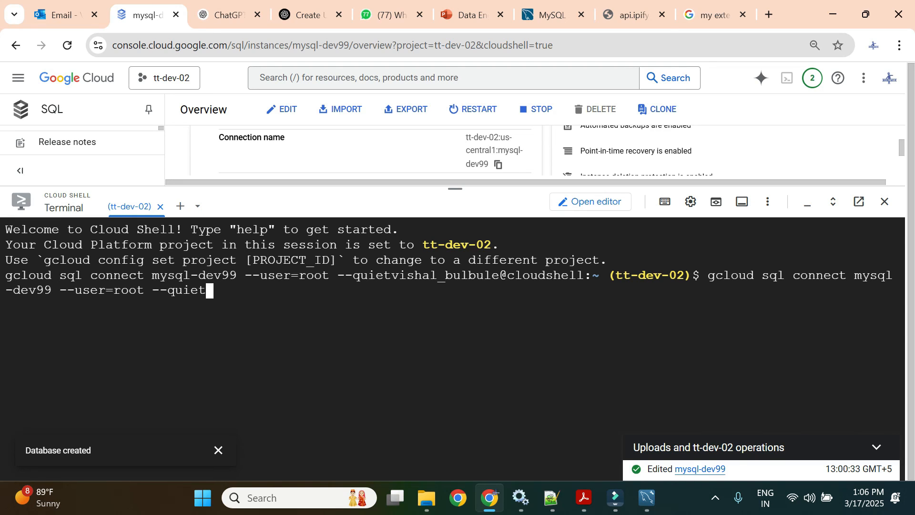
{"action": "key", "text": "ctrl+c"}
{"action": "key", "text": "ctrl+v"}
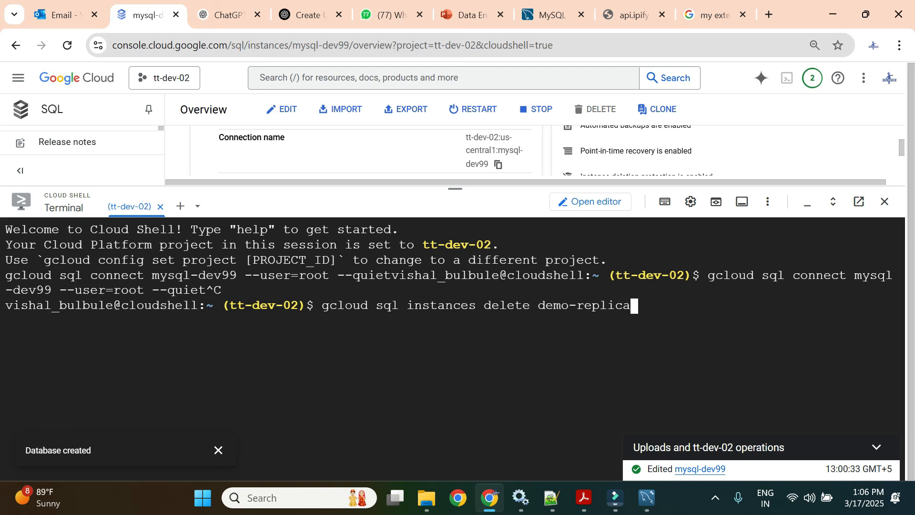
{"action": "key", "text": "BackSpace"}
{"action": "key", "text": "BackSpace"}
{"action": "key", "text": "BackSpace"}
{"action": "key", "text": "BackSpace"}
{"action": "key", "text": "BackSpace"}
{"action": "key", "text": "BackSpace"}
{"action": "key", "text": "BackSpace"}
{"action": "key", "text": "BackSpace"}
{"action": "key", "text": "BackSpace"}
{"action": "key", "text": "BackSpace"}
{"action": "key", "text": "BackSpace"}
{"action": "key", "text": "BackSpace"}
{"action": "key", "text": "BackSpace"}
{"action": "key", "text": "BackSpace"}
{"action": "key", "text": "BackSpace"}
{"action": "key", "text": "BackSpace"}
{"action": "key", "text": "BackSpace"}
{"action": "key", "text": "BackSpace"}
{"action": "key", "text": "BackSpace"}
{"action": "key", "text": "BackSpace"}
{"action": "key", "text": "BackSpace"}
{"action": "key", "text": "BackSpace"}
{"action": "key", "text": "BackSpace"}
{"action": "key", "text": "BackSpace"}
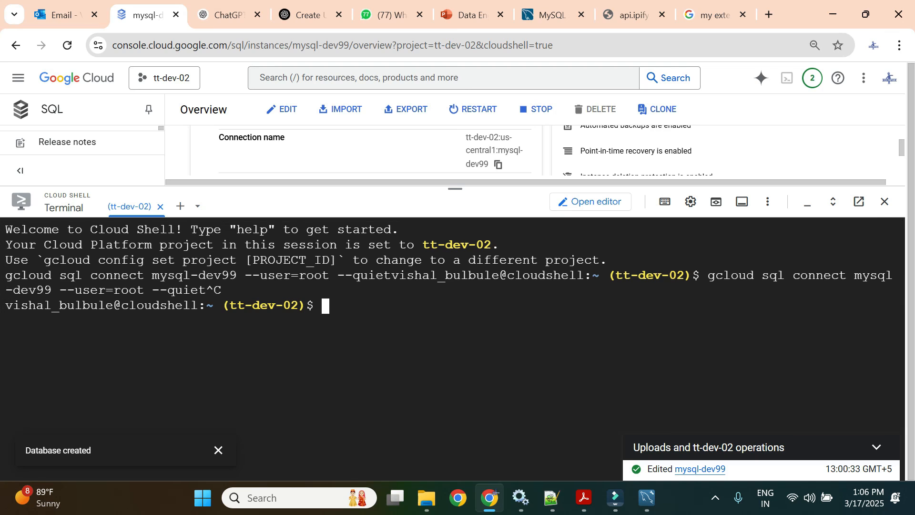
{"action": "left_click", "coordinate": [884, 201]}
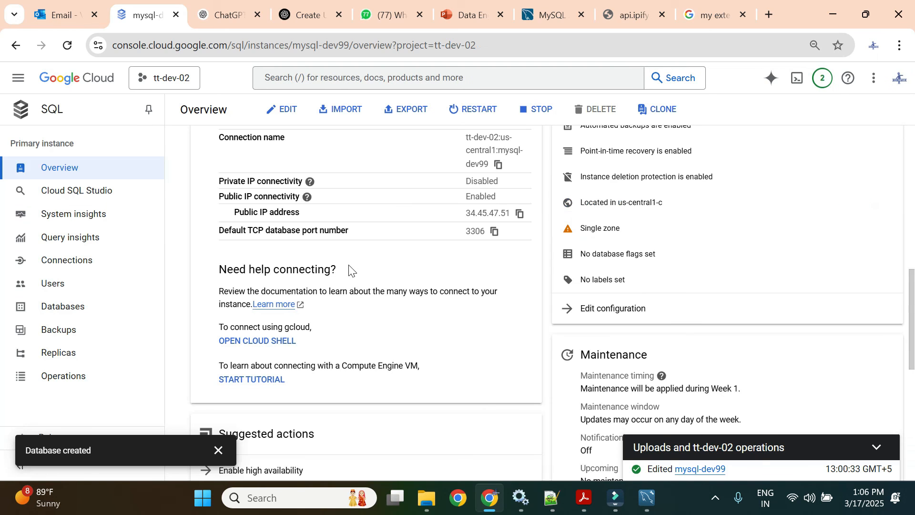
Step: Reopen Cloud Shell from the mysql-dev99 overview and run "gcloud sql connect mysql-dev99 --user=root --quiet"
{"action": "left_click", "coordinate": [257, 340]}
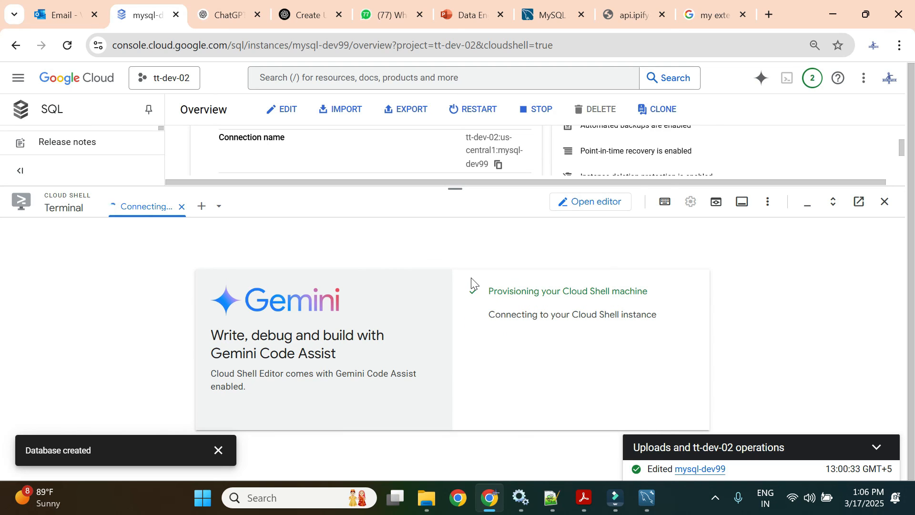
{"action": "key", "text": "ctrl+v"}
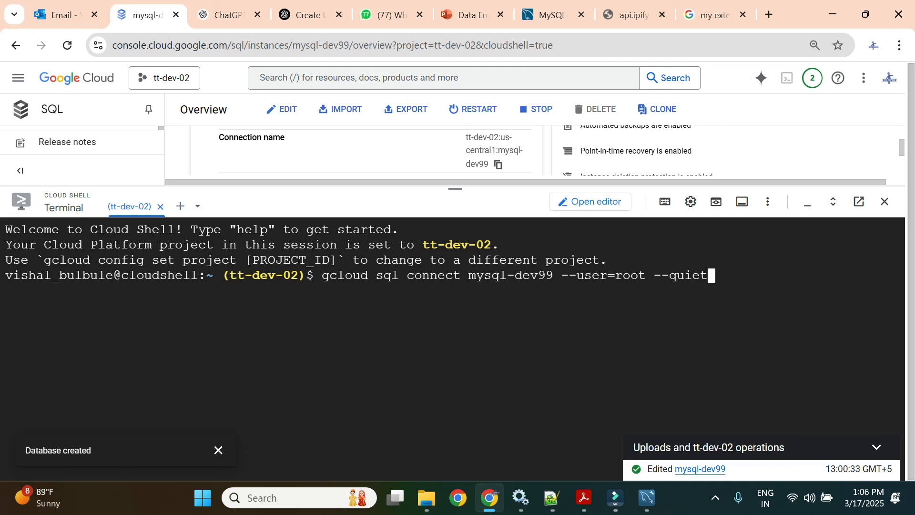
{"action": "left_click_drag", "start_coordinate": [468, 275], "coordinate": [553, 275]}
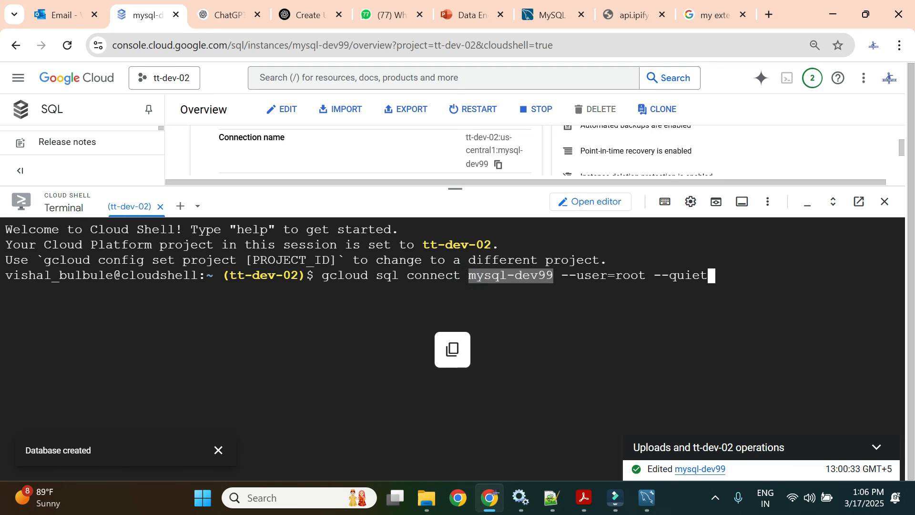
{"action": "left_click", "coordinate": [722, 274]}
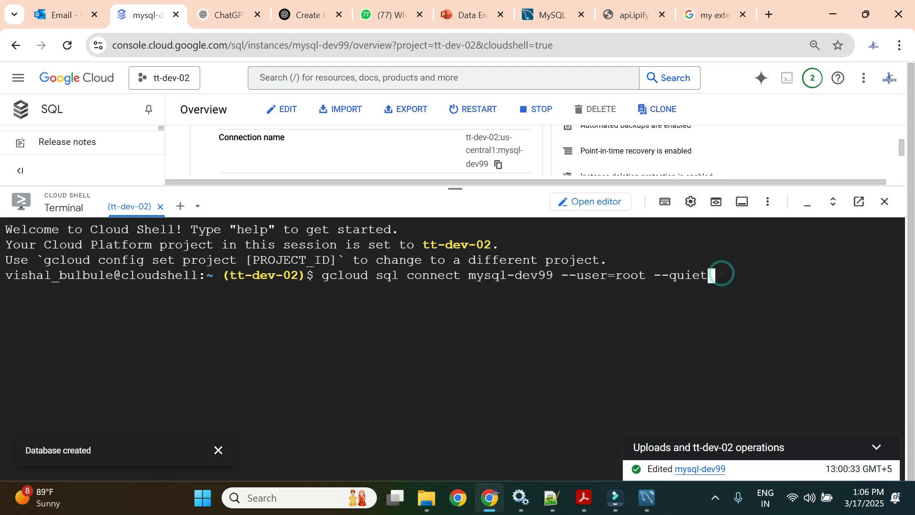
{"action": "key", "text": "Return"}
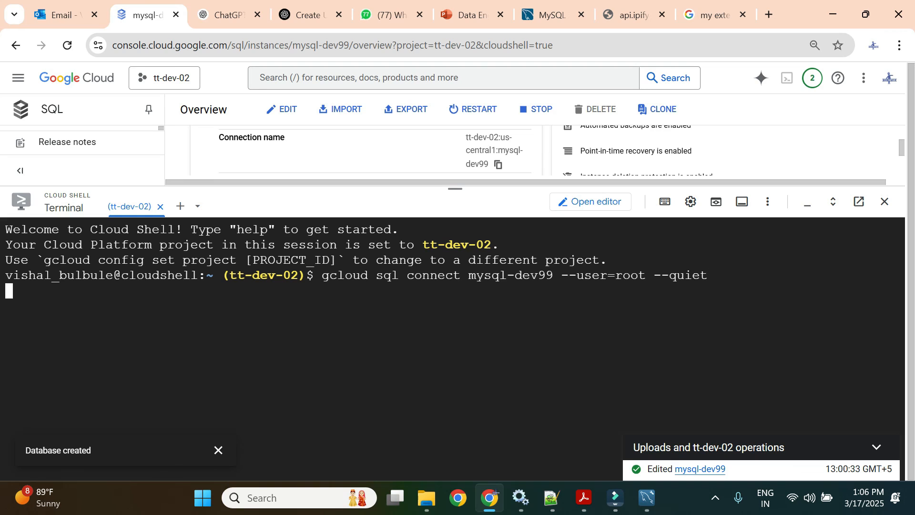
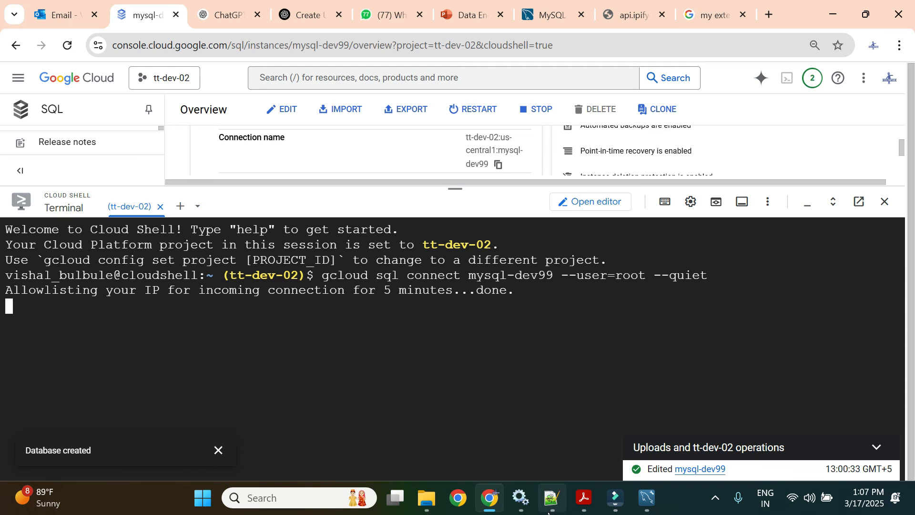
Step: Copy the root password from the "new 2" file in Notepad++ and submit it at the Cloud Shell password prompt in Chrome
{"action": "mouse_move", "coordinate": [551, 498]}
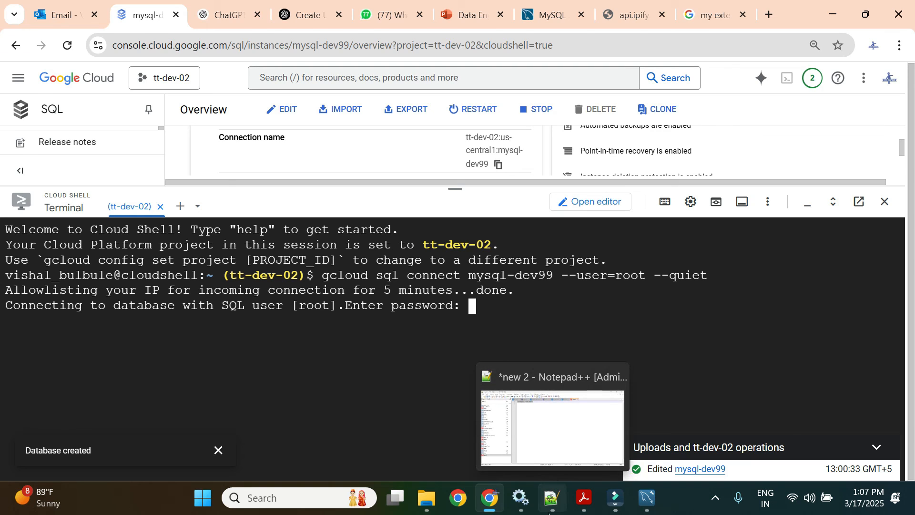
{"action": "left_click", "coordinate": [559, 456]}
{"action": "triple_click", "coordinate": [361, 77]}
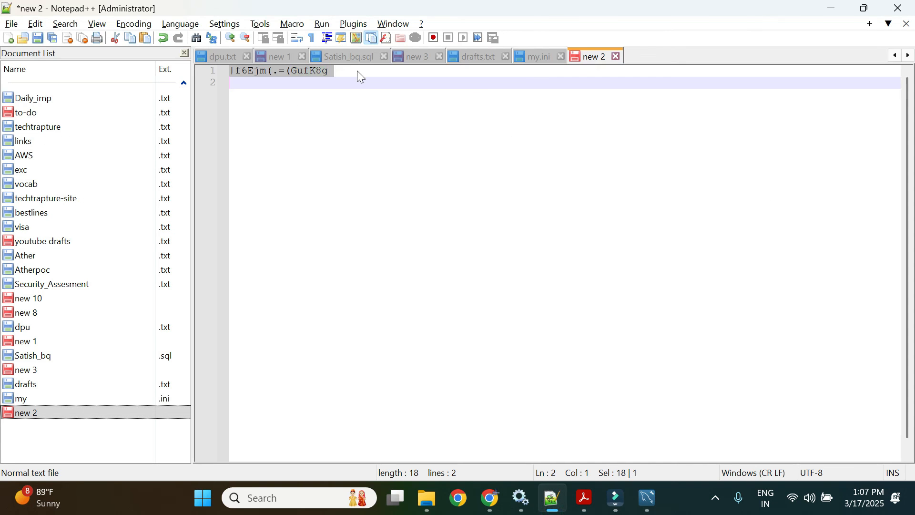
{"action": "left_click_drag", "start_coordinate": [358, 71], "coordinate": [230, 71]}
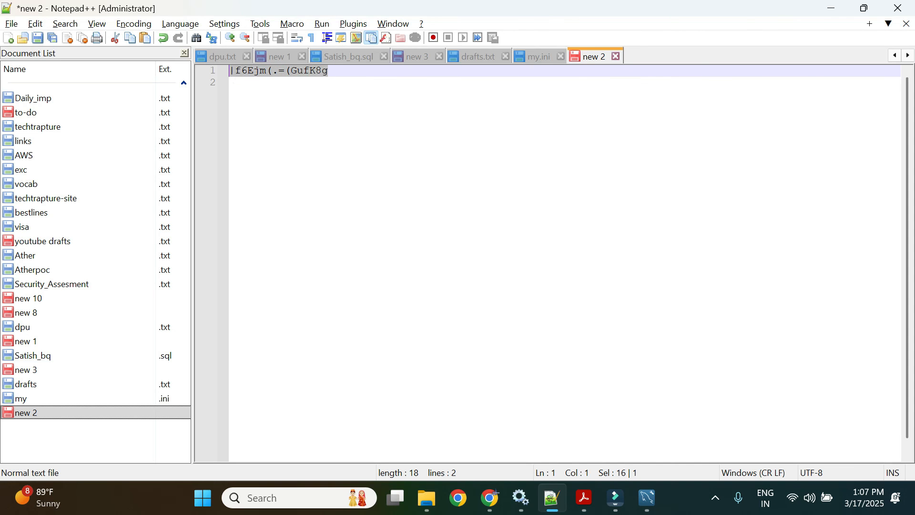
{"action": "key", "text": "alt+Tab"}
{"action": "left_click", "coordinate": [507, 300]}
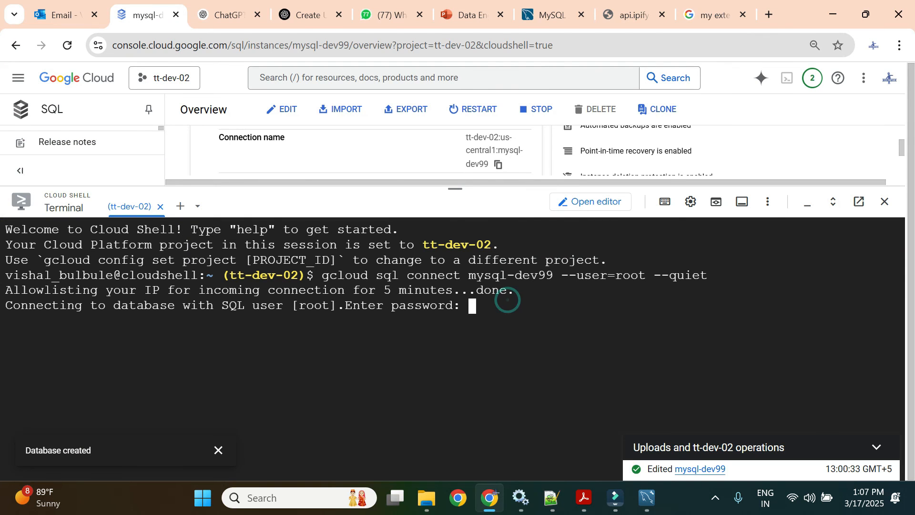
{"action": "right_click", "coordinate": [508, 300]}
{"action": "left_click", "coordinate": [533, 316]}
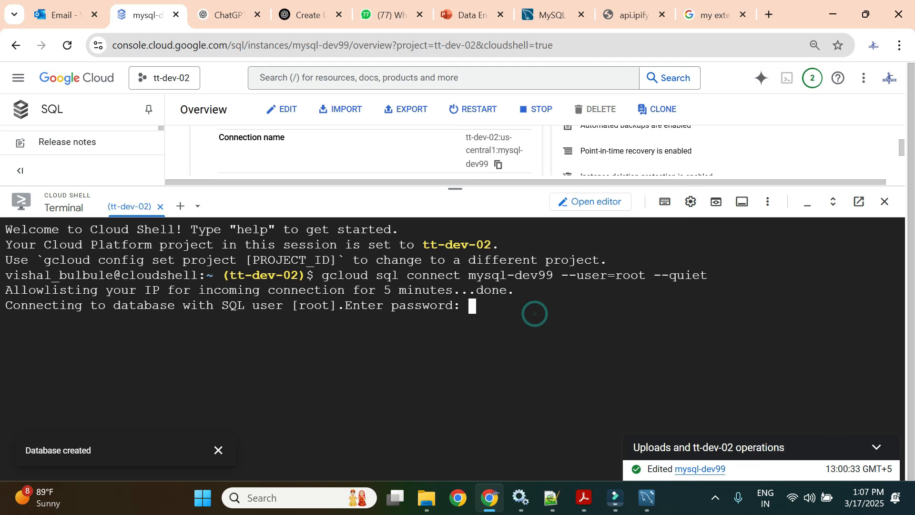
{"action": "key", "text": "Return"}
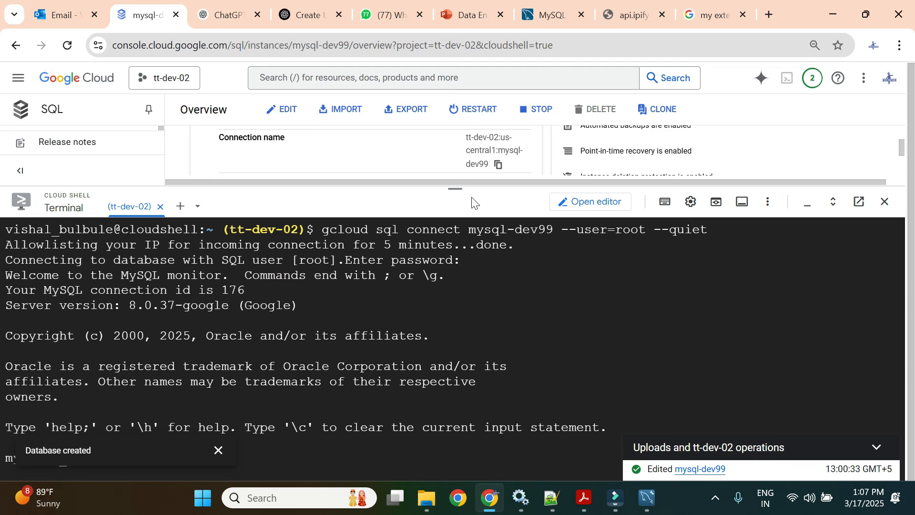
Step: Enlarge the Cloud Shell terminal, dismiss the database notification and the operations list, and look over the MySQL welcome text
{"action": "left_click_drag", "start_coordinate": [465, 189], "coordinate": [456, 117]}
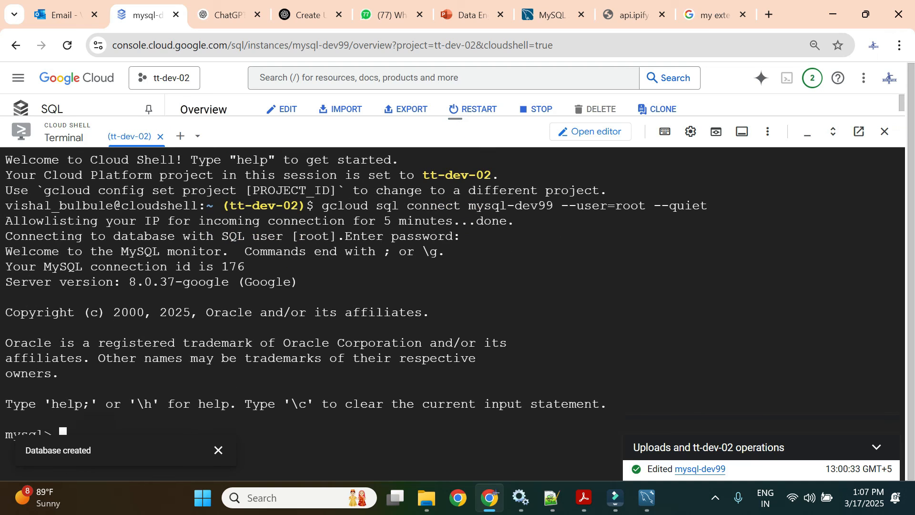
{"action": "left_click", "coordinate": [219, 449]}
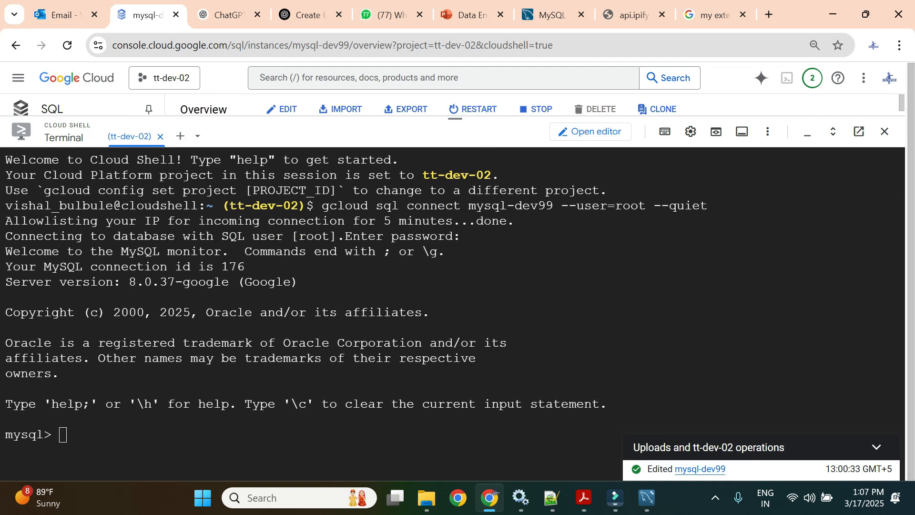
{"action": "left_click_drag", "start_coordinate": [14, 344], "coordinate": [186, 406]}
{"action": "left_click", "coordinate": [180, 420]}
{"action": "triple_click", "coordinate": [121, 266]}
{"action": "double_click", "coordinate": [82, 356]}
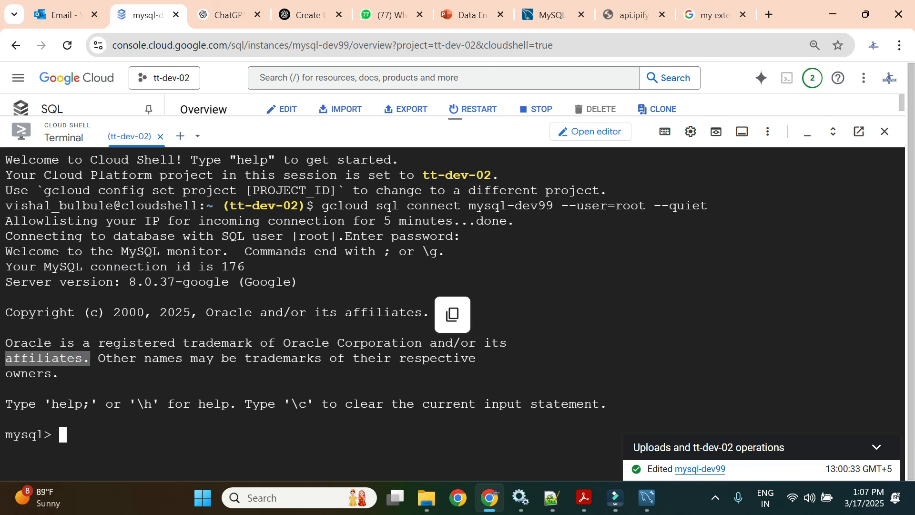
{"action": "left_click", "coordinate": [57, 432]}
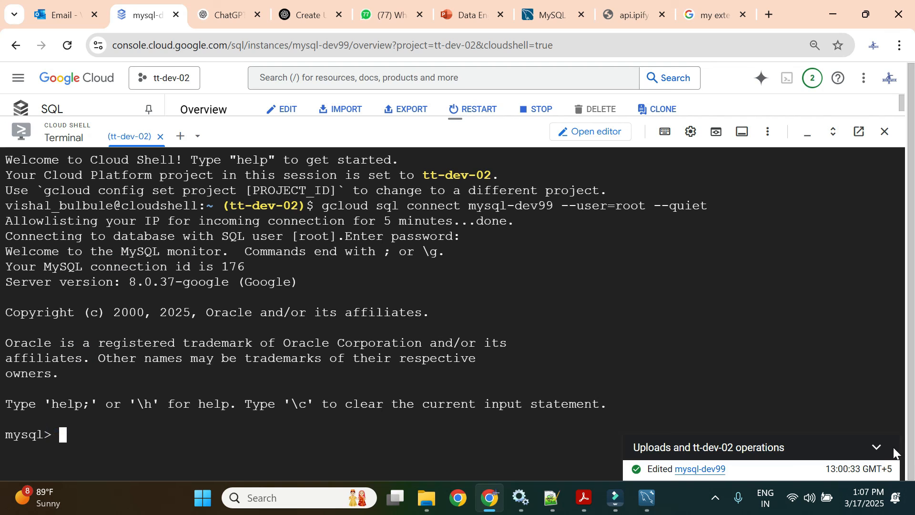
{"action": "left_click", "coordinate": [879, 446]}
{"action": "left_click", "coordinate": [156, 431]}
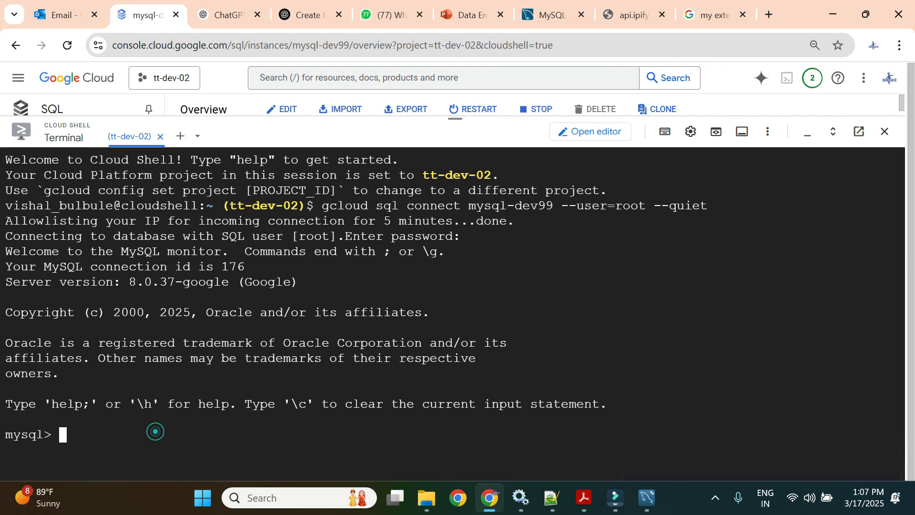
Step: List the databases of the instance by running "show databases;" at the MySQL prompt
{"action": "type", "text": "show"}
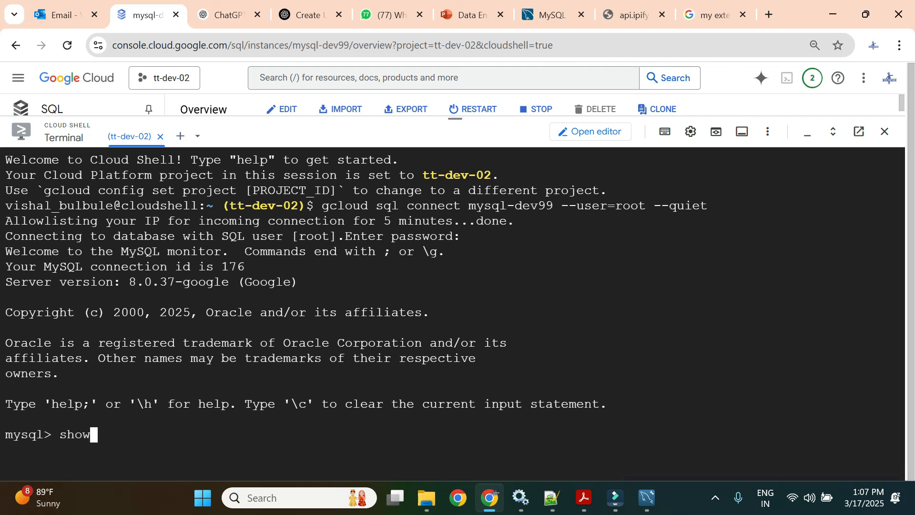
{"action": "type", "text": " databases"}
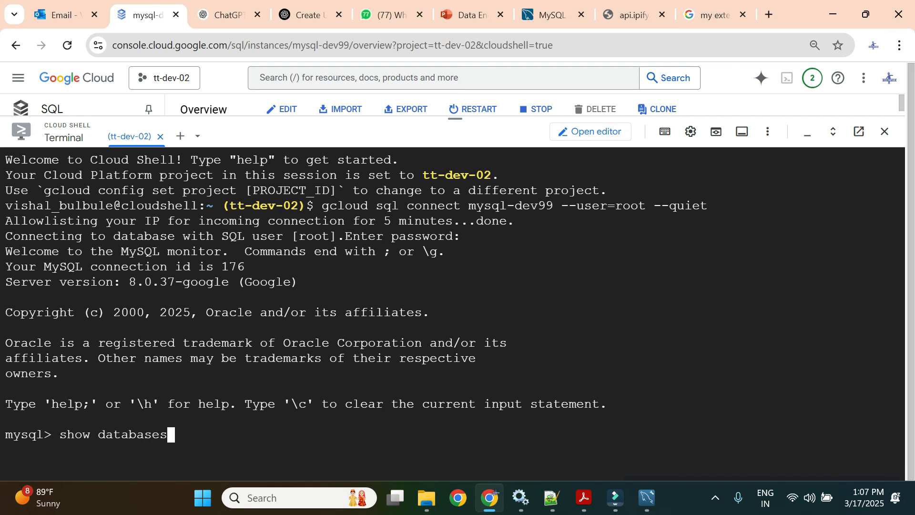
{"action": "type", "text": ";"}
{"action": "key", "text": "Return"}
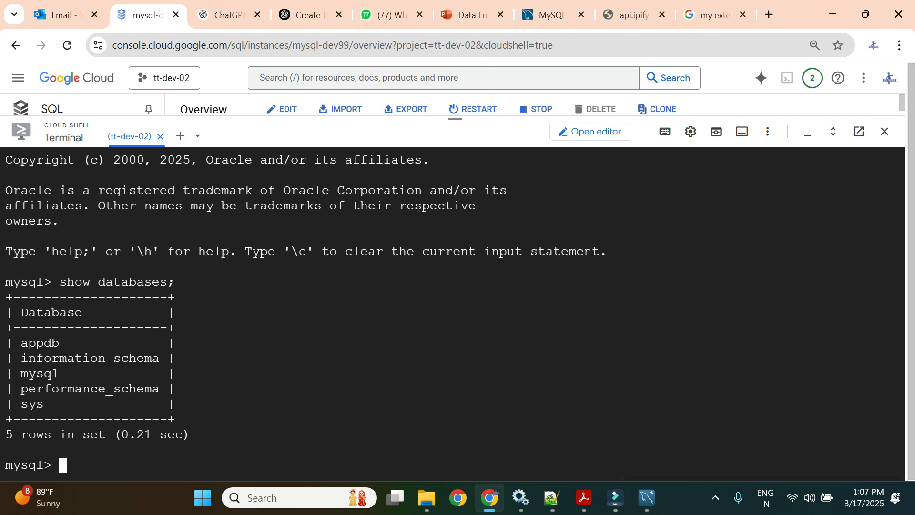
Step: Select the appdb database with "use appdb;" and list its tables with "show tables;"
{"action": "type", "text": "use app"}
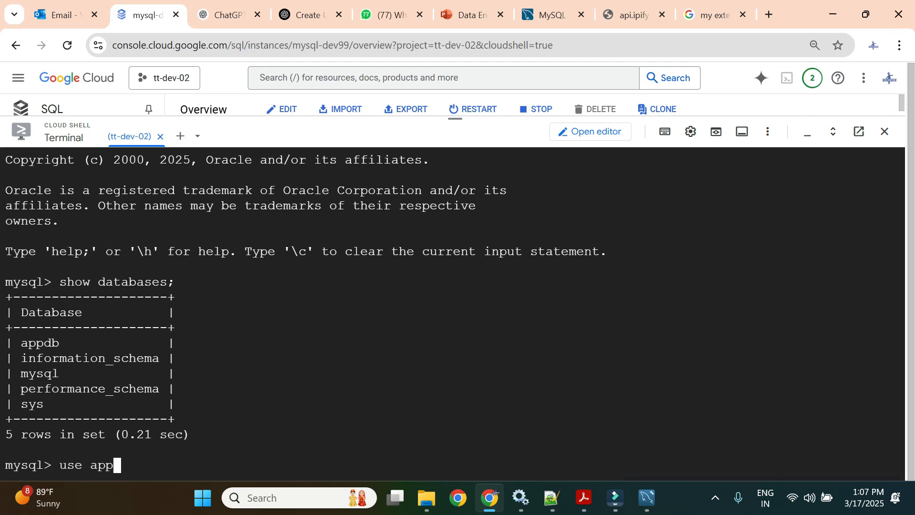
{"action": "type", "text": "db;"}
{"action": "key", "text": "Return"}
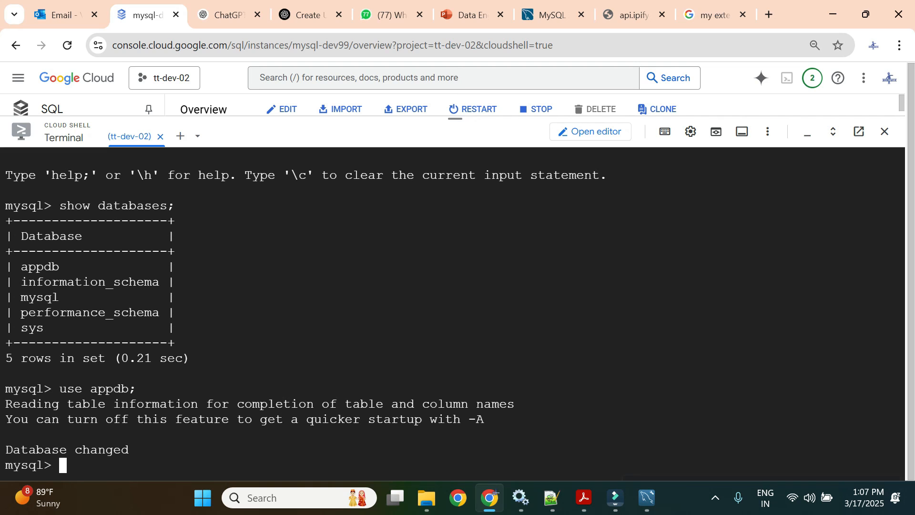
{"action": "type", "text": "show tables;"}
{"action": "key", "text": "Return"}
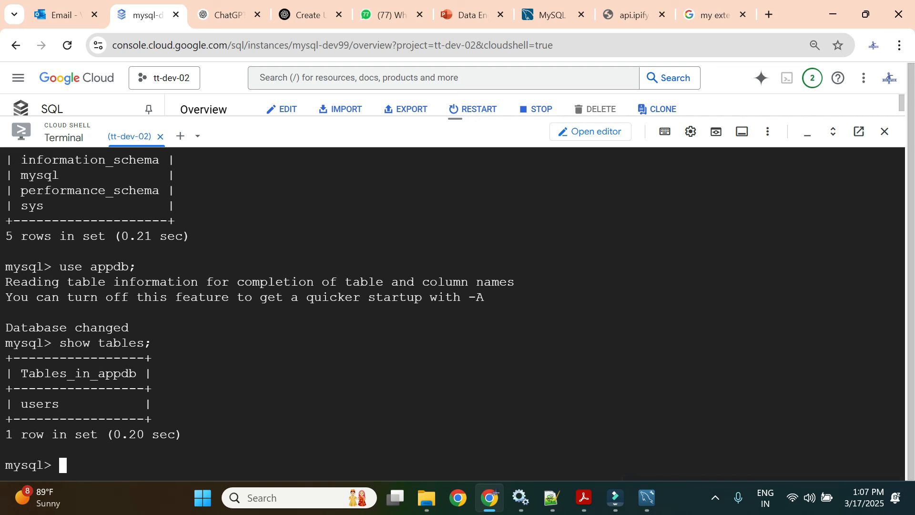
Step: Query all rows of the users table with "select * from users;" and look through the output
{"action": "type", "text": "select"}
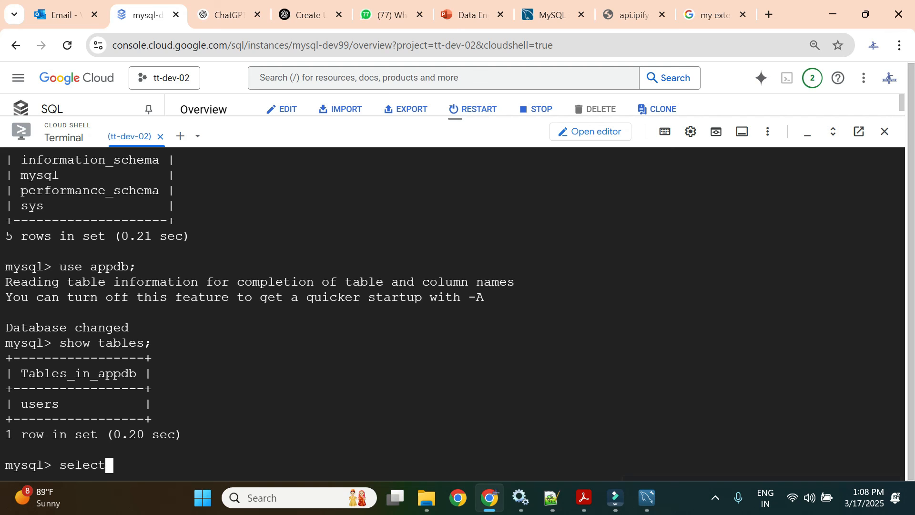
{"action": "type", "text": " * from users;"}
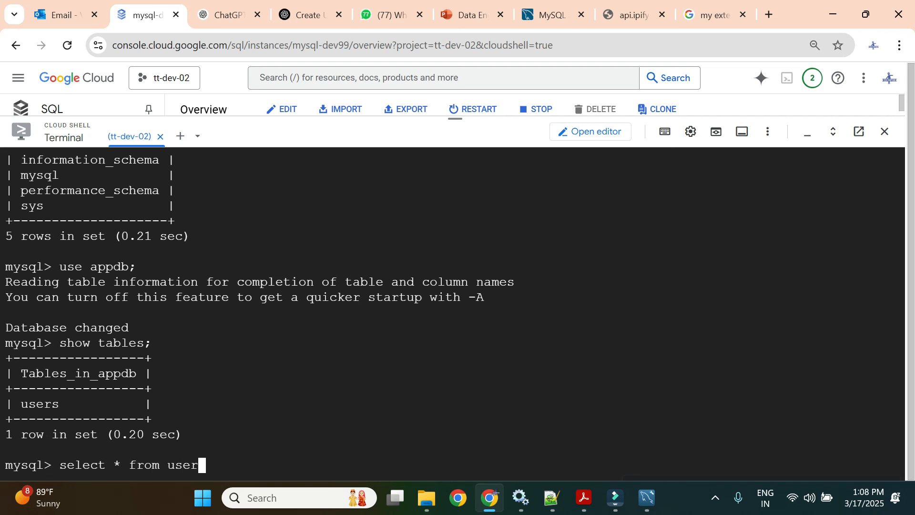
{"action": "key", "text": "Return"}
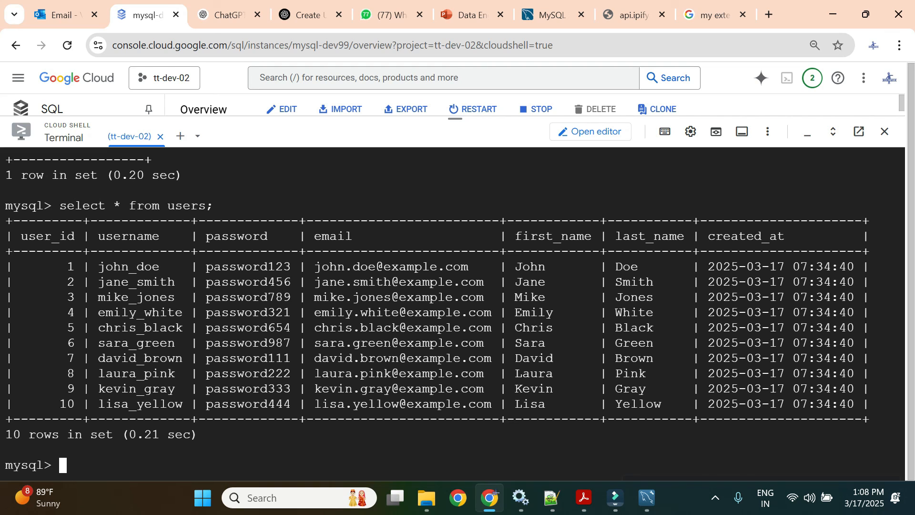
Step: Close Cloud Shell and review the authorised networks in the networking settings of the mysql-dev99 connections
{"action": "left_click", "coordinate": [884, 132]}
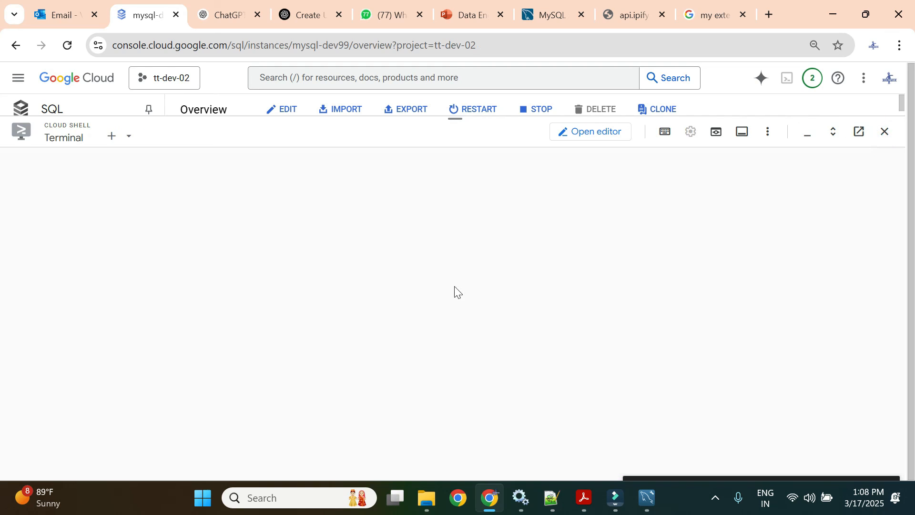
{"action": "left_click", "coordinate": [85, 260]}
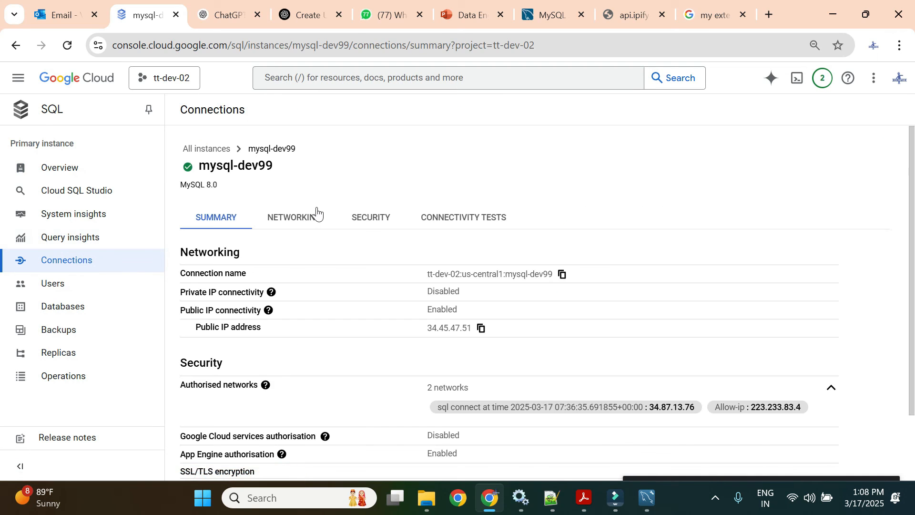
{"action": "left_click", "coordinate": [313, 217]}
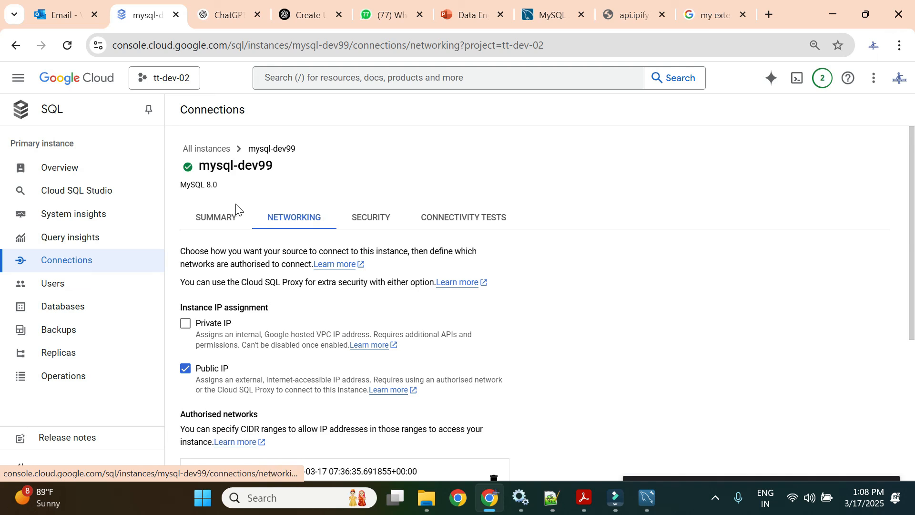
{"action": "scroll", "coordinate": [236, 208], "scroll_direction": "down", "scroll_amount": 5}
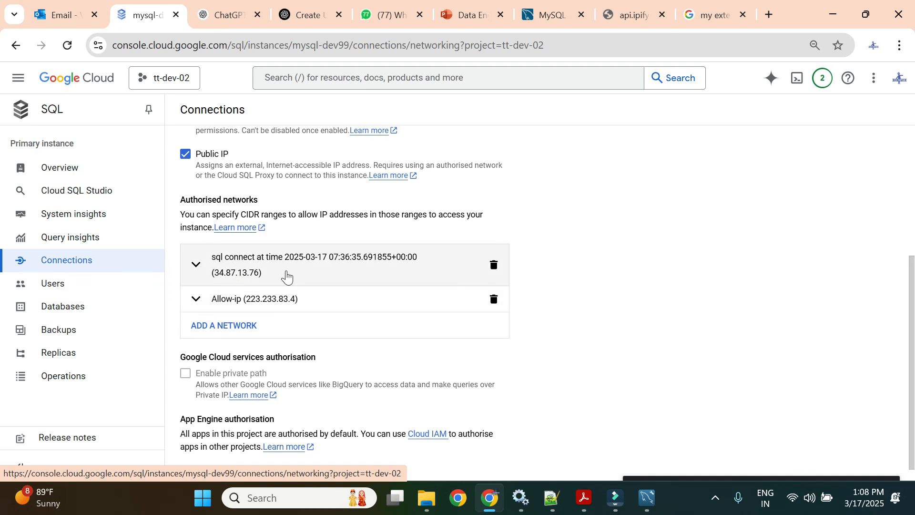
Step: Open the Cloud SQL Studio sign-in for mysql-dev99, choose database appdb and check which users are offered for built-in authentication
{"action": "left_click", "coordinate": [88, 193]}
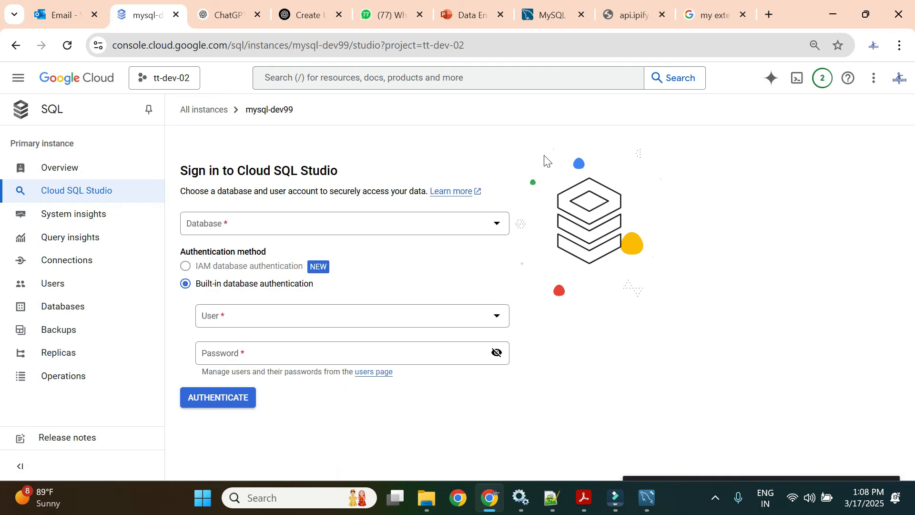
{"action": "left_click", "coordinate": [281, 228]}
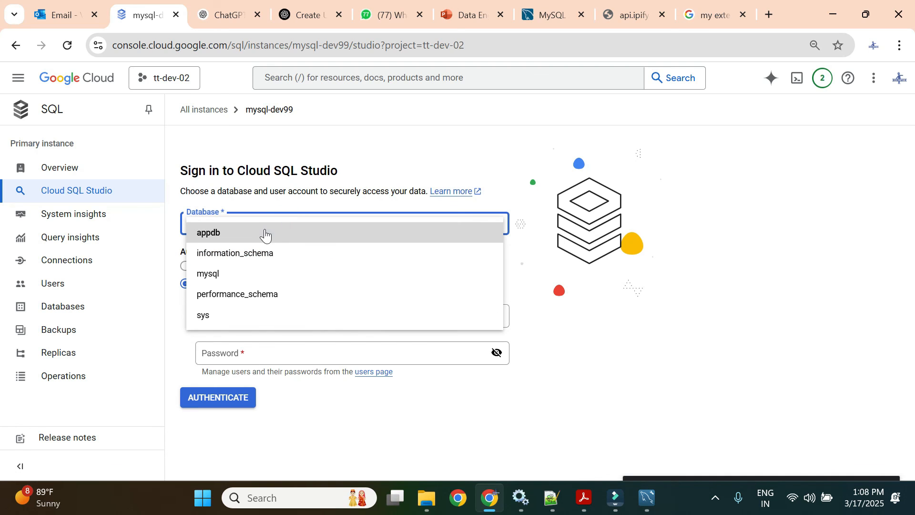
{"action": "left_click", "coordinate": [265, 233]}
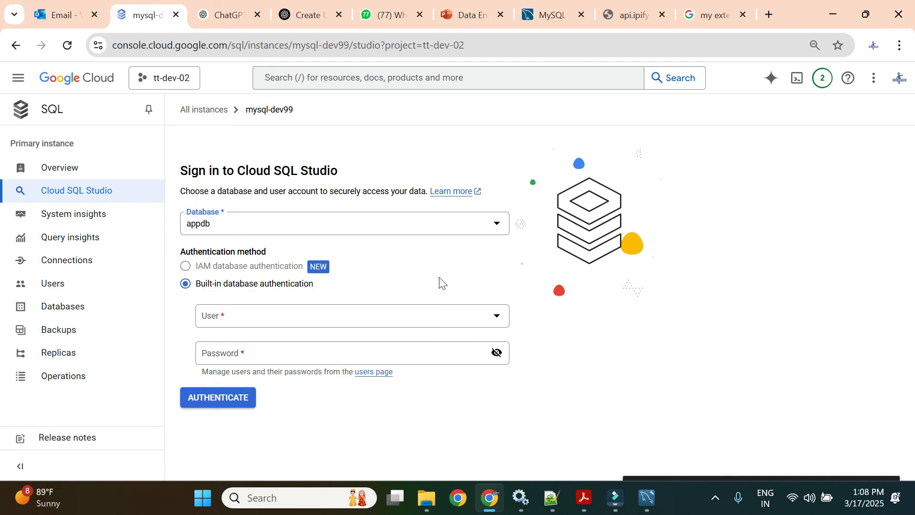
{"action": "left_click", "coordinate": [262, 318]}
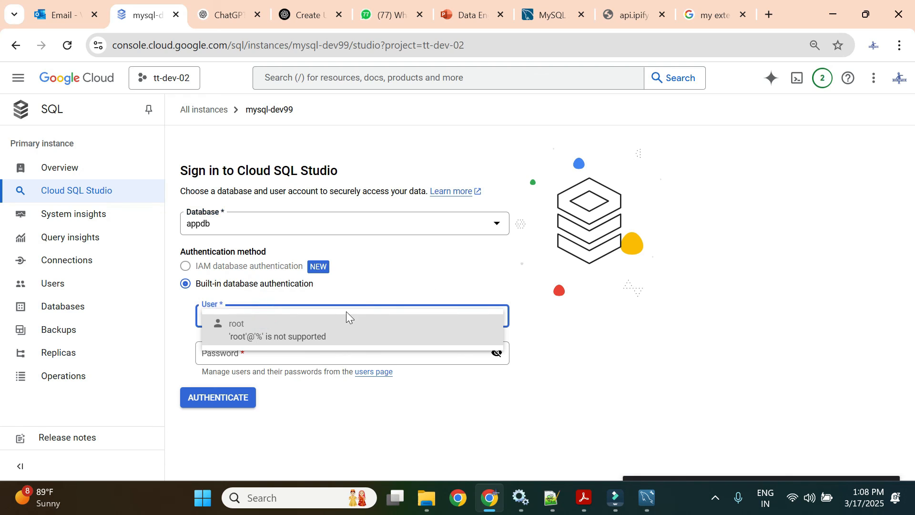
{"action": "left_click", "coordinate": [382, 283]}
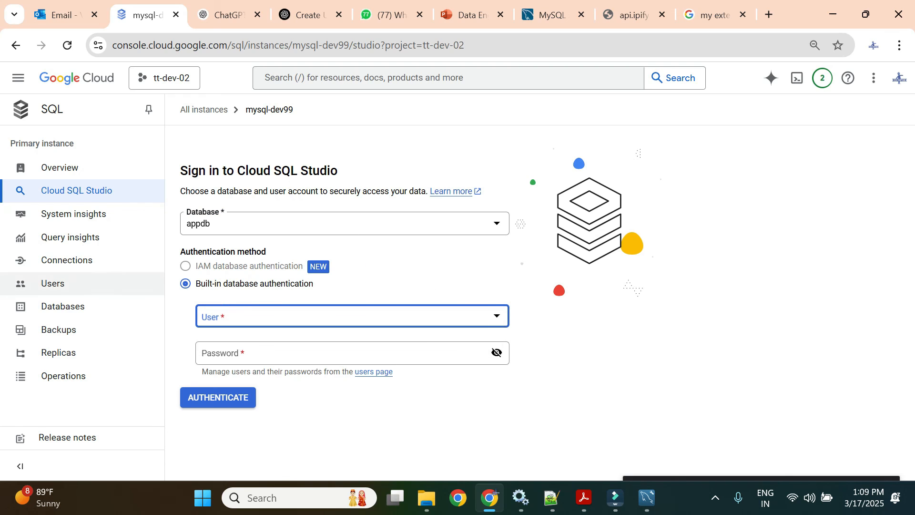
Step: Start adding a built-in user account named appuser to mysql-dev99 with a generated password, reveal the password and copy it
{"action": "left_click", "coordinate": [79, 293]}
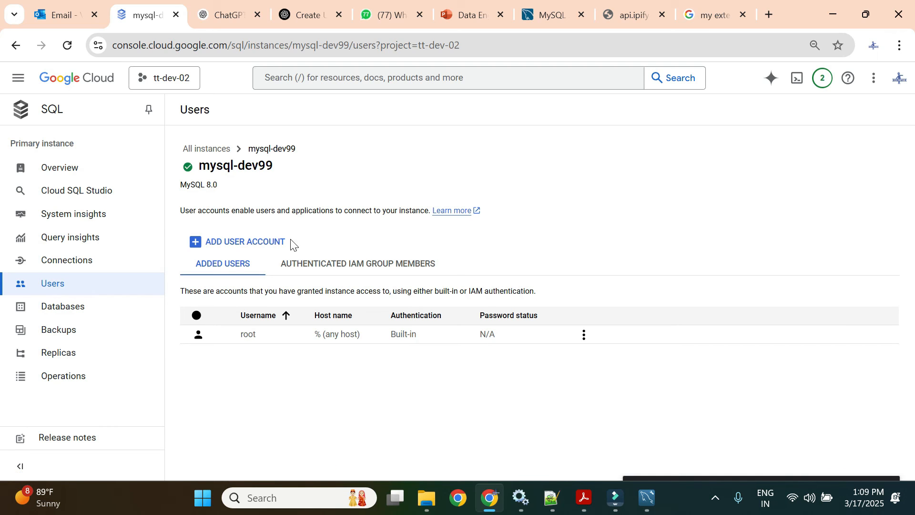
{"action": "left_click", "coordinate": [259, 243]}
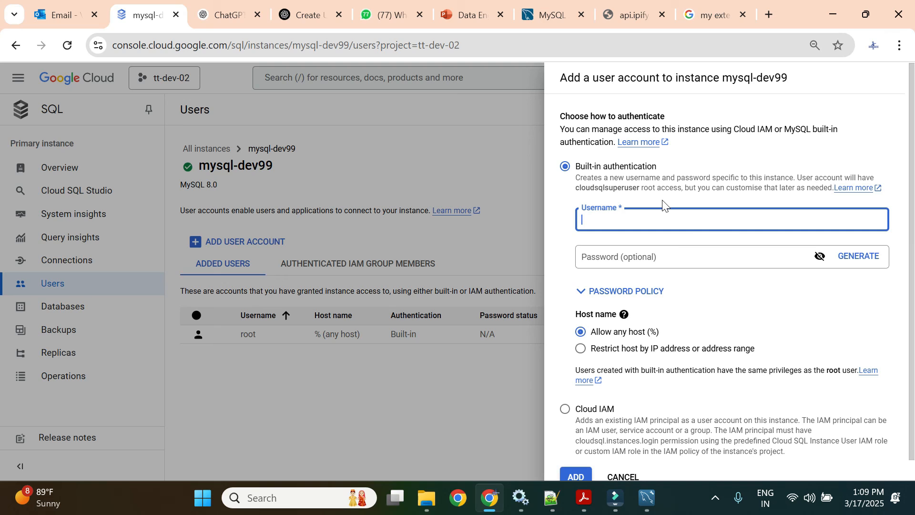
{"action": "type", "text": "appuser"}
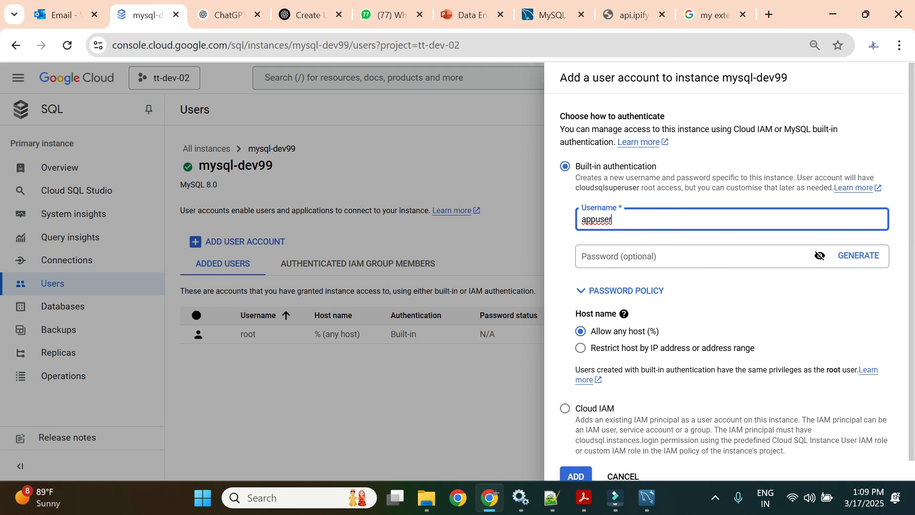
{"action": "left_click", "coordinate": [843, 258]}
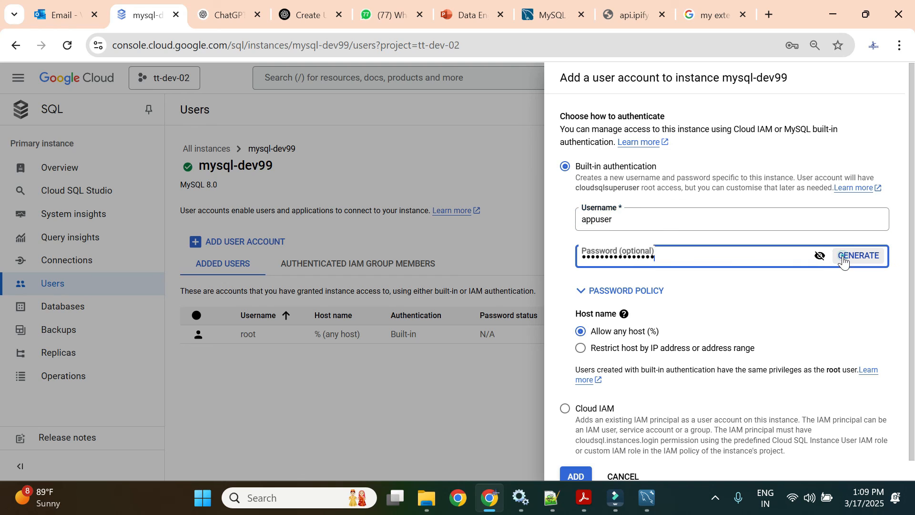
{"action": "left_click", "coordinate": [820, 256]}
{"action": "triple_click", "coordinate": [727, 254]}
{"action": "key", "text": "ctrl+c"}
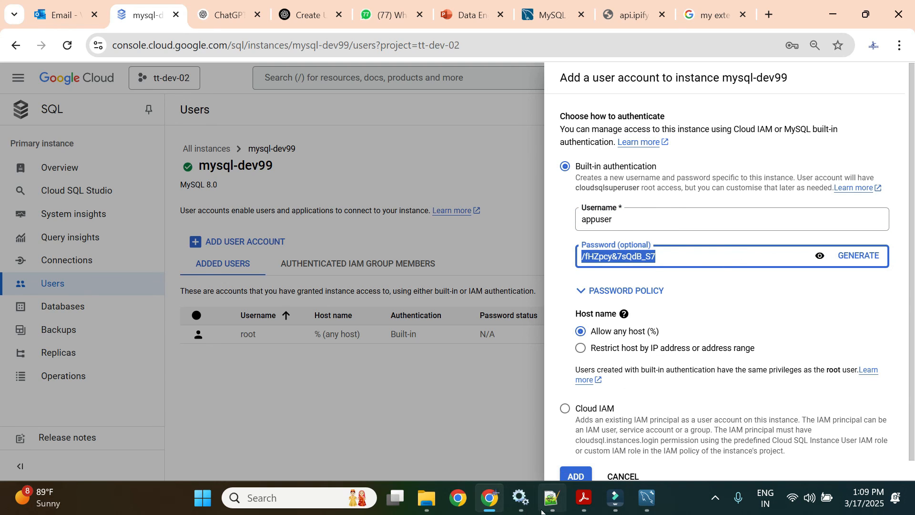
Step: Switch to Notepad++ and note the username appuser with its generated password in the new 2 document
{"action": "left_click", "coordinate": [551, 499]}
{"action": "key", "text": "Return"}
{"action": "key", "text": "Return"}
{"action": "key", "text": "Return"}
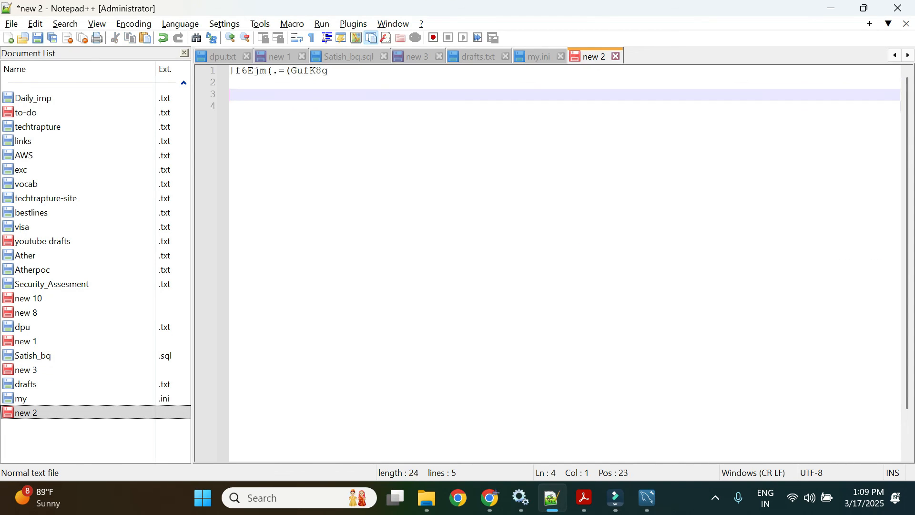
{"action": "type", "text": "appuser"}
{"action": "key", "text": "Return"}
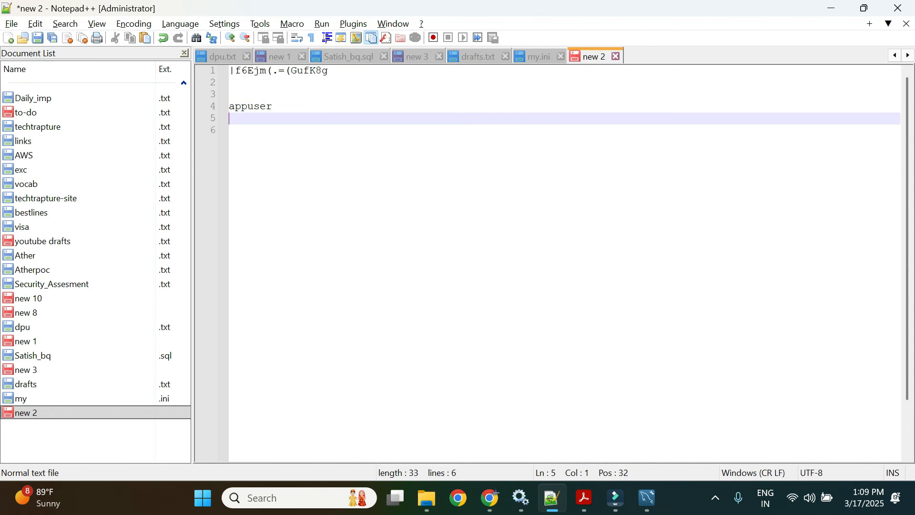
{"action": "key", "text": "ctrl+v"}
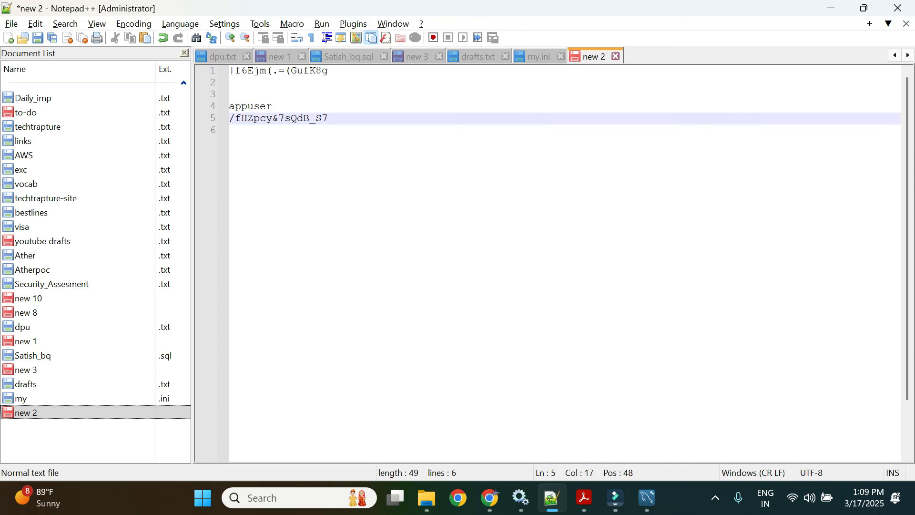
{"action": "key", "text": "shift+Left"}
{"action": "key", "text": "shift+Left"}
{"action": "key", "text": "shift+Left"}
{"action": "key", "text": "shift+Home"}
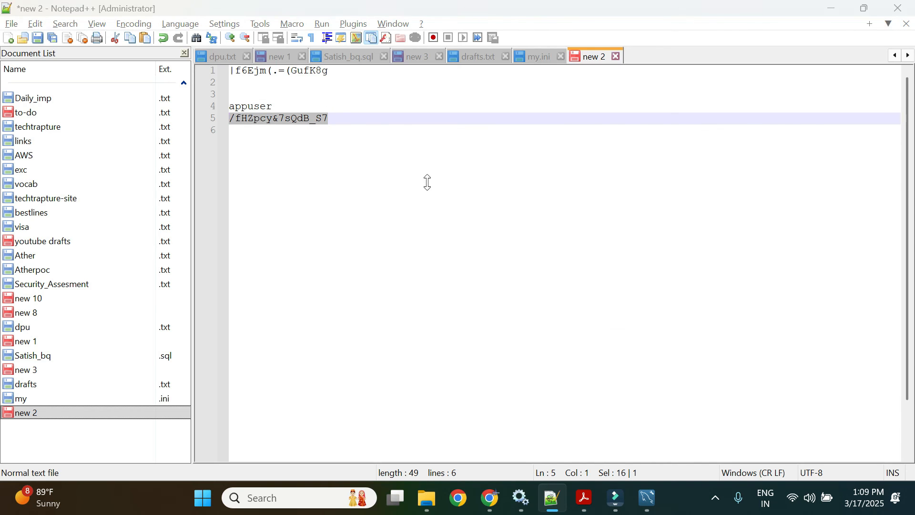
Step: Return to Chrome and add the appuser account to mysql-dev99, keeping access allowed from any host
{"action": "key", "text": "alt+Tab"}
{"action": "scroll", "coordinate": [785, 390], "scroll_direction": "down", "scroll_amount": 1}
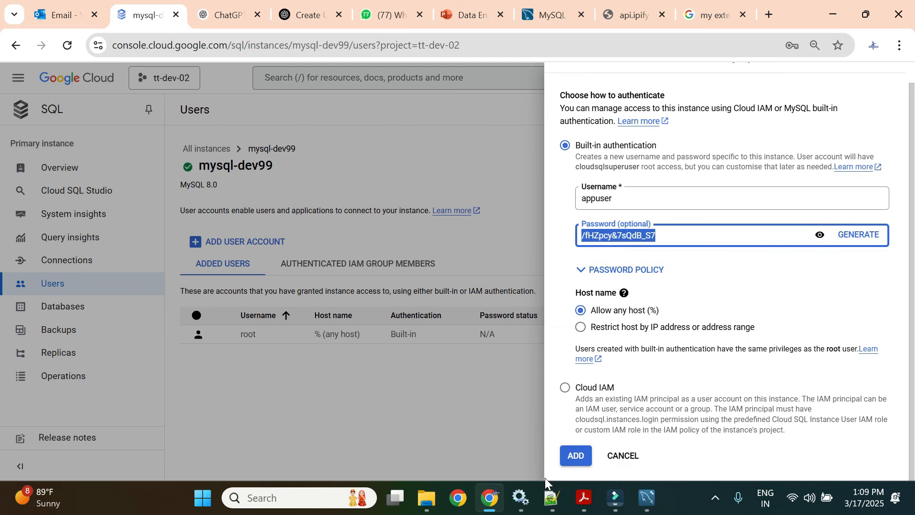
{"action": "left_click", "coordinate": [577, 456]}
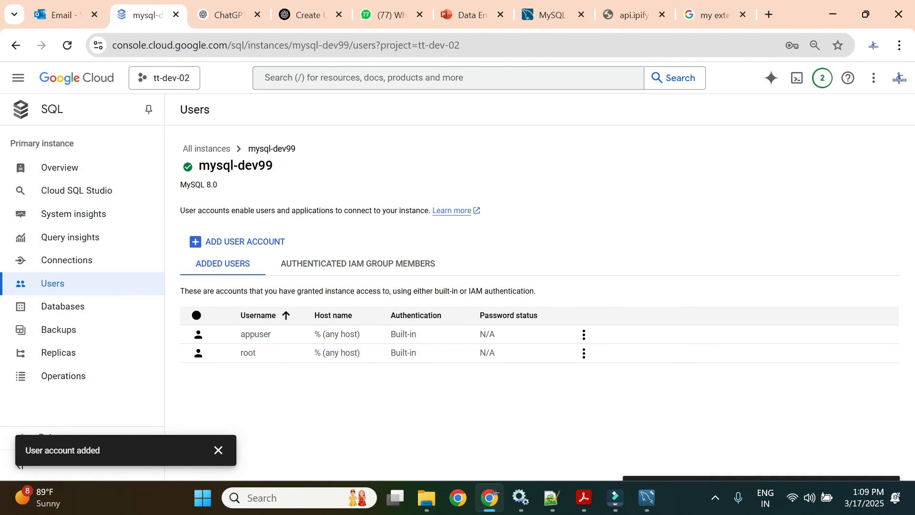
Step: Sign in to Cloud SQL Studio for database appdb as appuser with built-in authentication, pasting and revealing the account password
{"action": "left_click", "coordinate": [90, 193]}
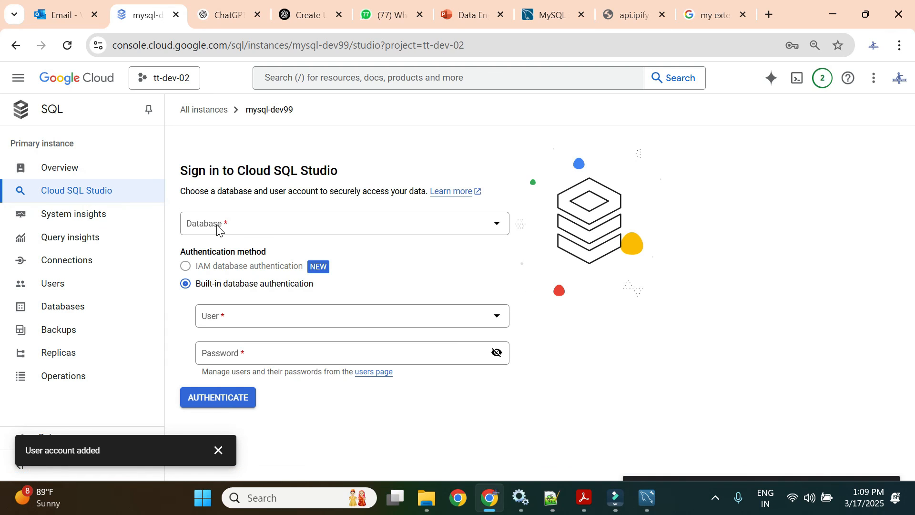
{"action": "left_click", "coordinate": [217, 229]}
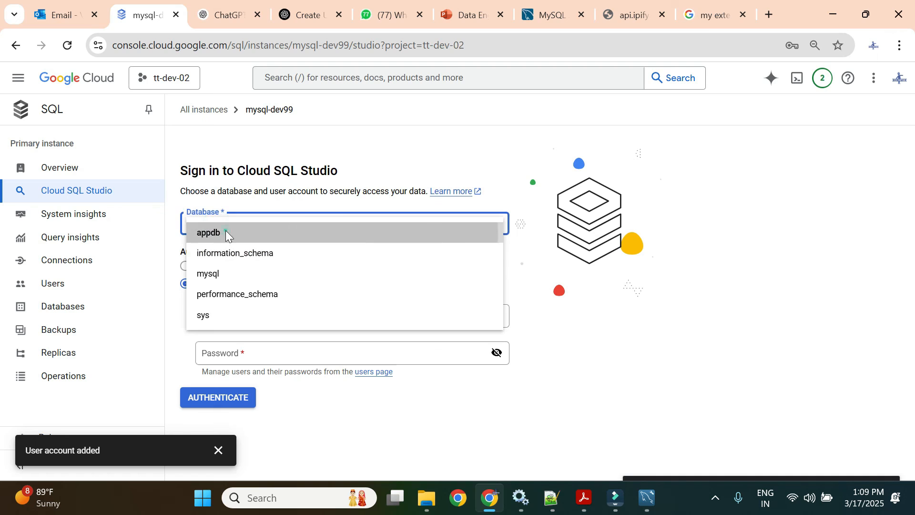
{"action": "left_click", "coordinate": [224, 231]}
{"action": "left_click", "coordinate": [467, 318]}
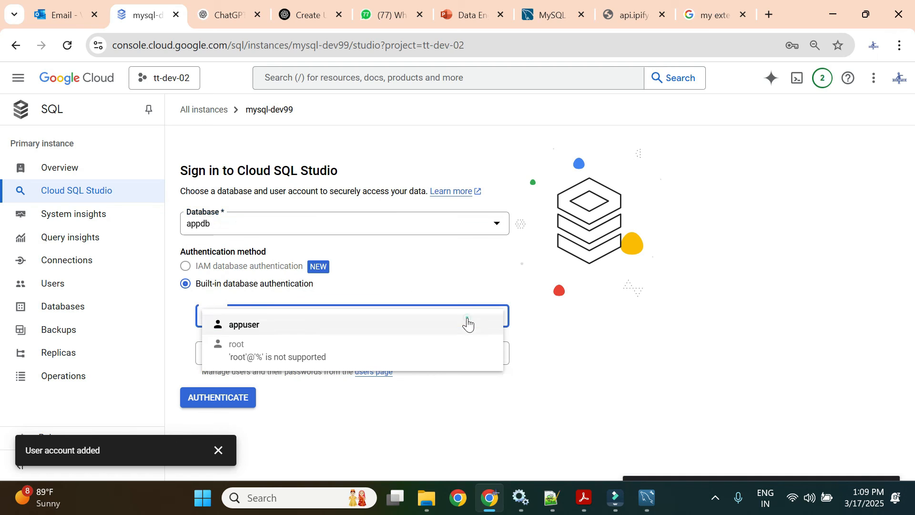
{"action": "left_click", "coordinate": [305, 329]}
{"action": "left_click", "coordinate": [296, 350]}
{"action": "key", "text": "ctrl+v"}
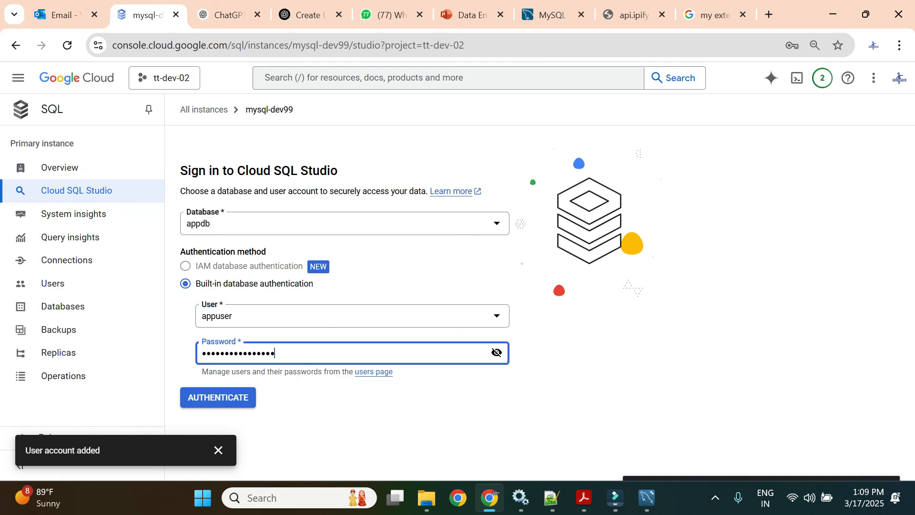
{"action": "left_click", "coordinate": [496, 352]}
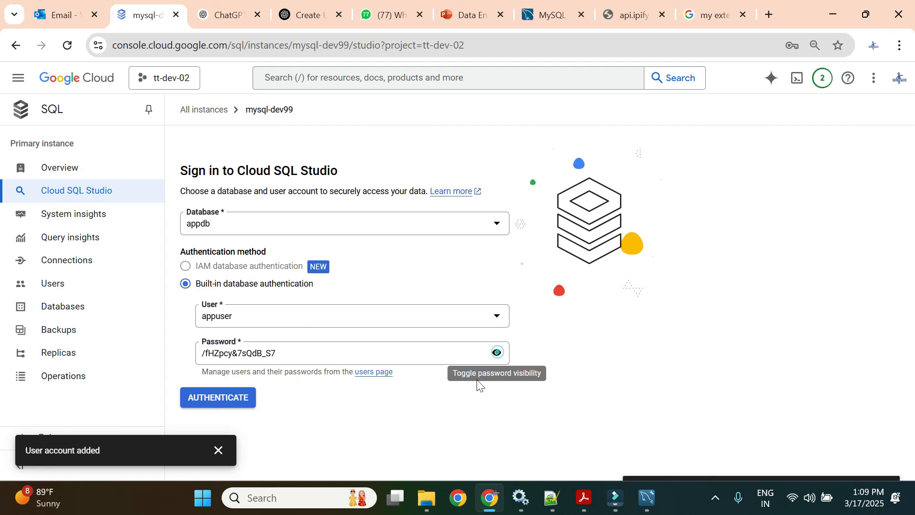
{"action": "left_click", "coordinate": [251, 396]}
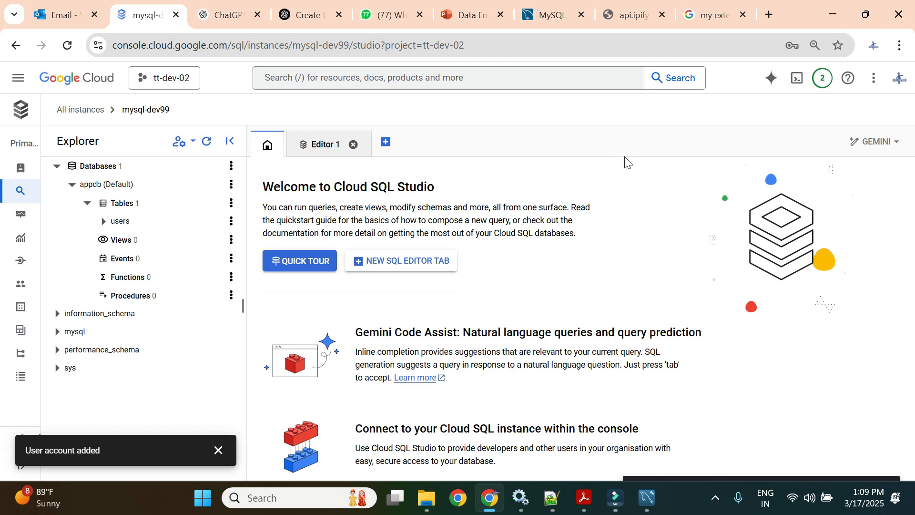
Step: Run "show tables;" in Editor 1 to list the tables of appdb
{"action": "left_click", "coordinate": [333, 148]}
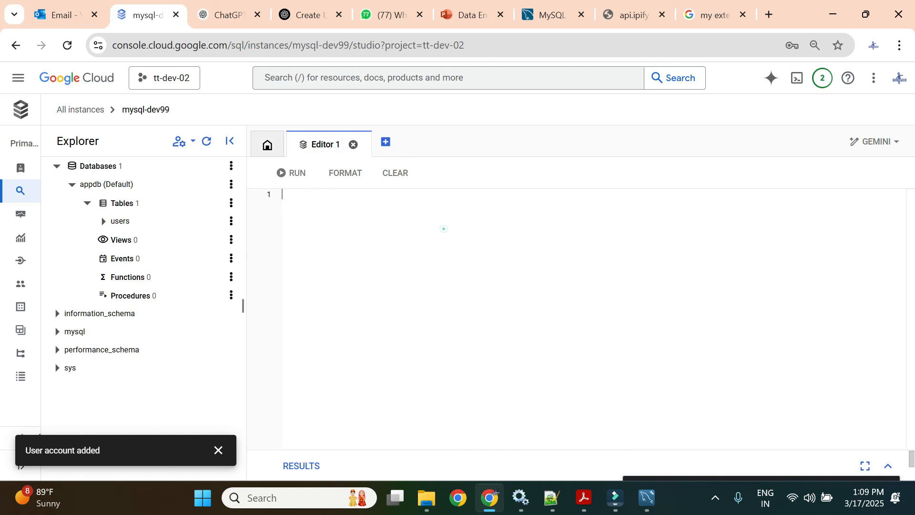
{"action": "left_click", "coordinate": [444, 228]}
{"action": "type", "text": "sho"}
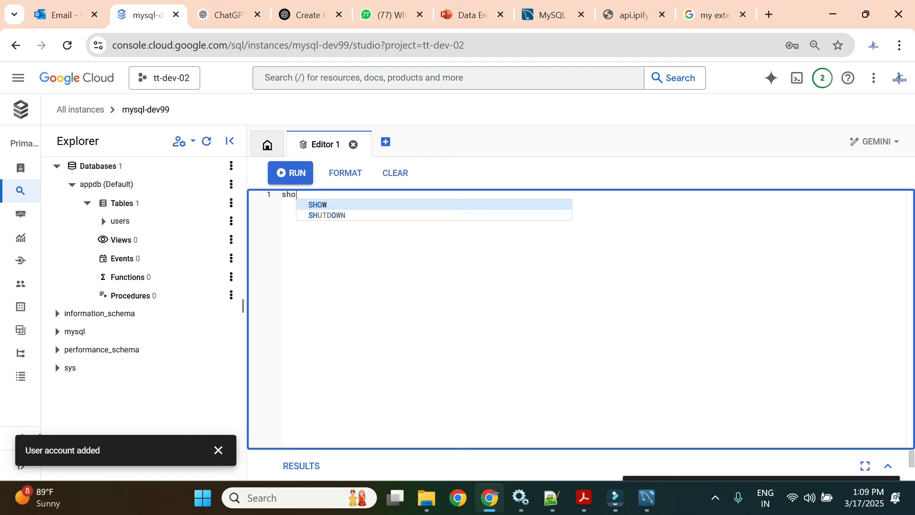
{"action": "type", "text": "w t"}
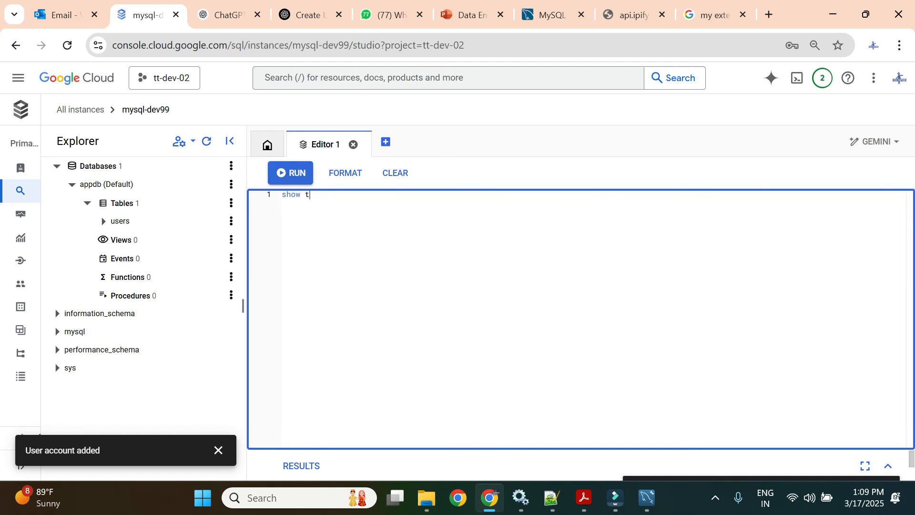
{"action": "type", "text": "ables;"}
{"action": "left_click", "coordinate": [290, 173]}
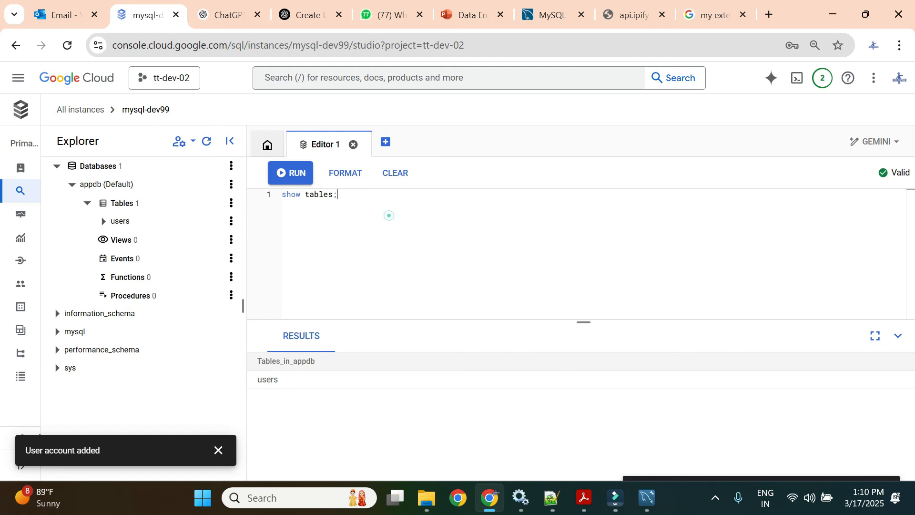
Step: Add "select * from users;" on a second line, run only that statement and look through the rows in the enlarged results area
{"action": "left_click", "coordinate": [389, 216]}
{"action": "key", "text": "Return"}
{"action": "type", "text": "select * from "}
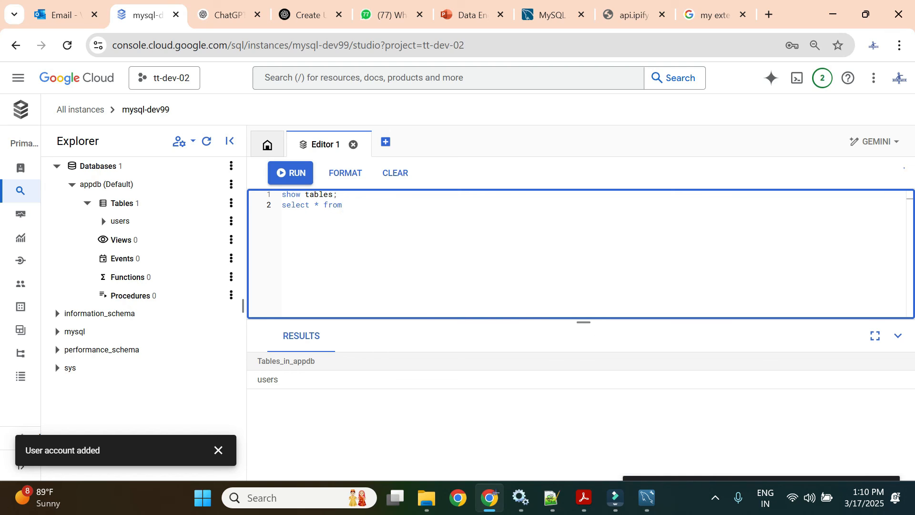
{"action": "type", "text": "users;"}
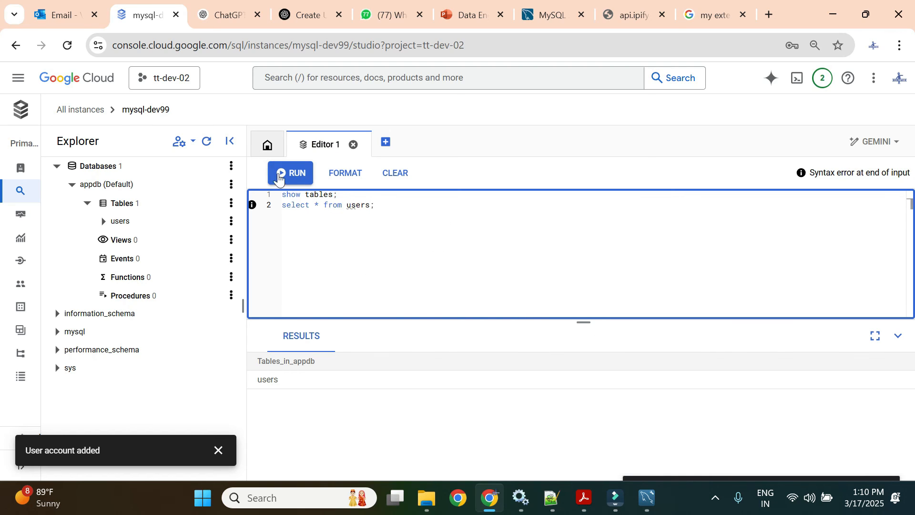
{"action": "triple_click", "coordinate": [327, 204]}
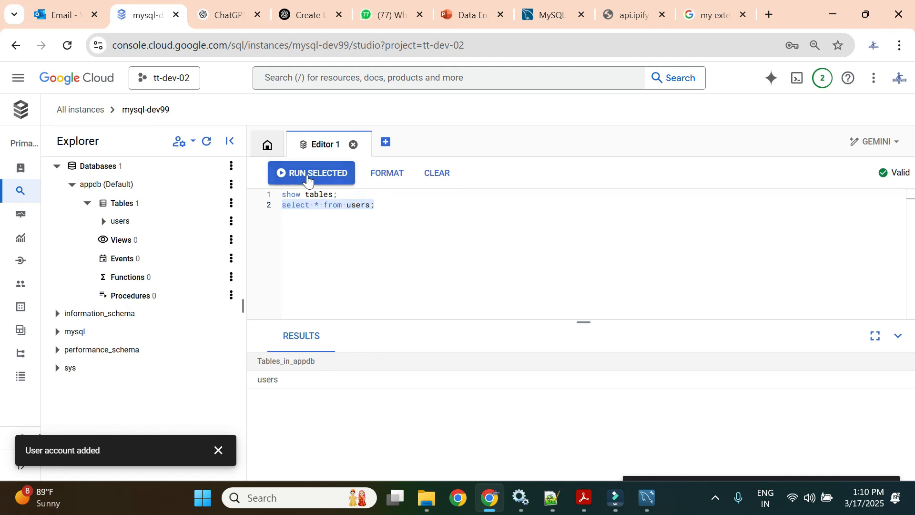
{"action": "left_click", "coordinate": [305, 172]}
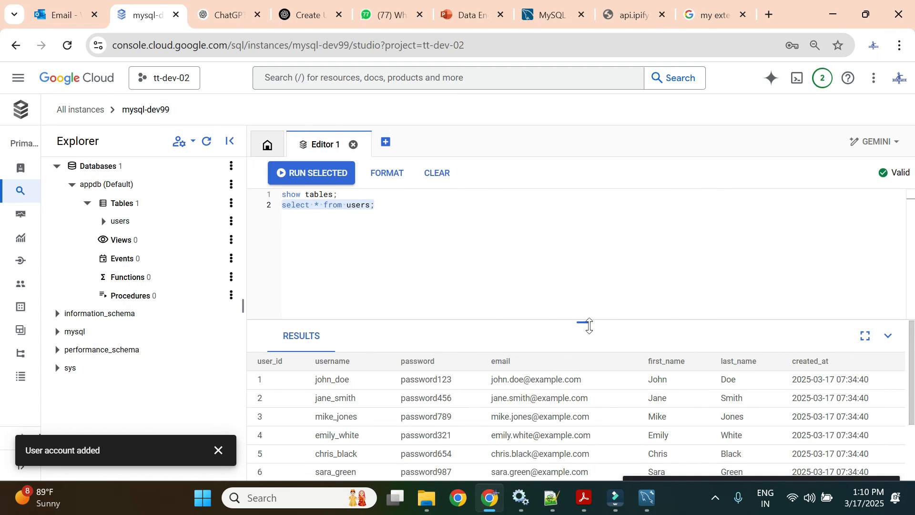
{"action": "left_click_drag", "start_coordinate": [586, 323], "coordinate": [599, 253]}
{"action": "scroll", "coordinate": [625, 329], "scroll_direction": "down", "scroll_amount": 2}
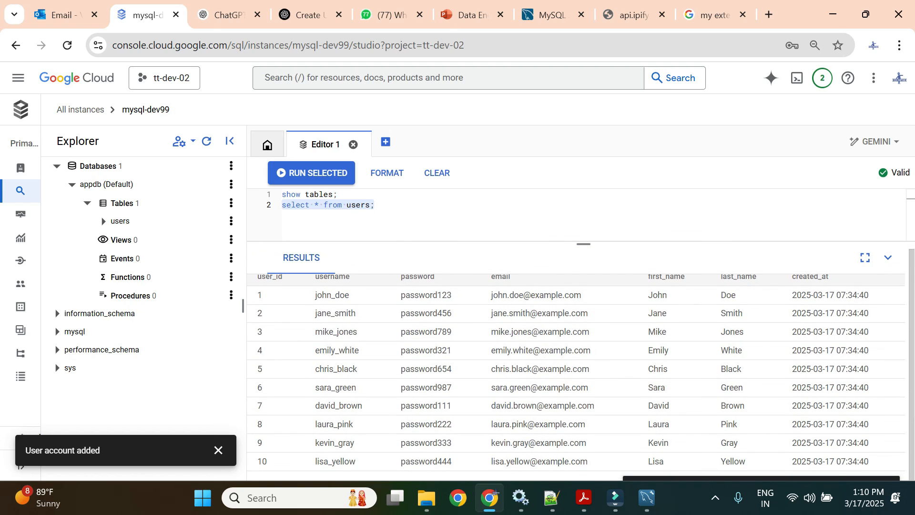
{"action": "scroll", "coordinate": [629, 329], "scroll_direction": "up", "scroll_amount": 2}
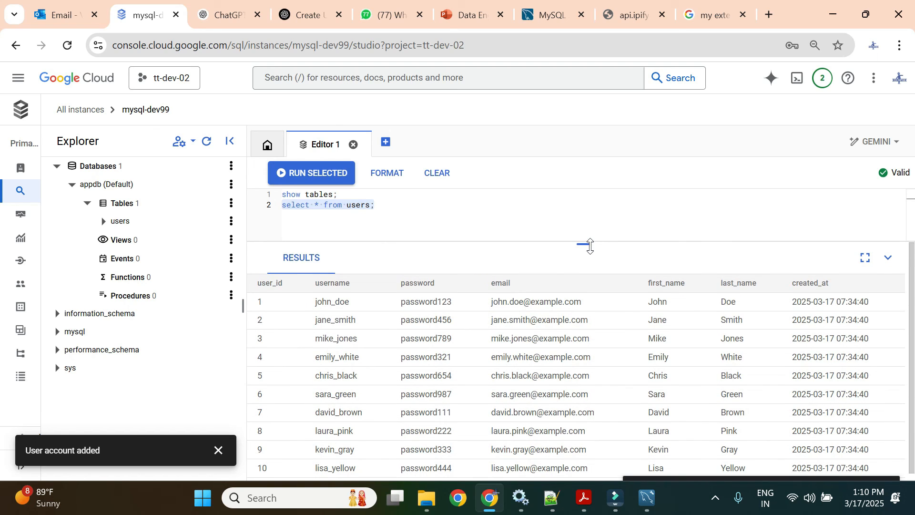
{"action": "left_click_drag", "start_coordinate": [590, 246], "coordinate": [583, 274]}
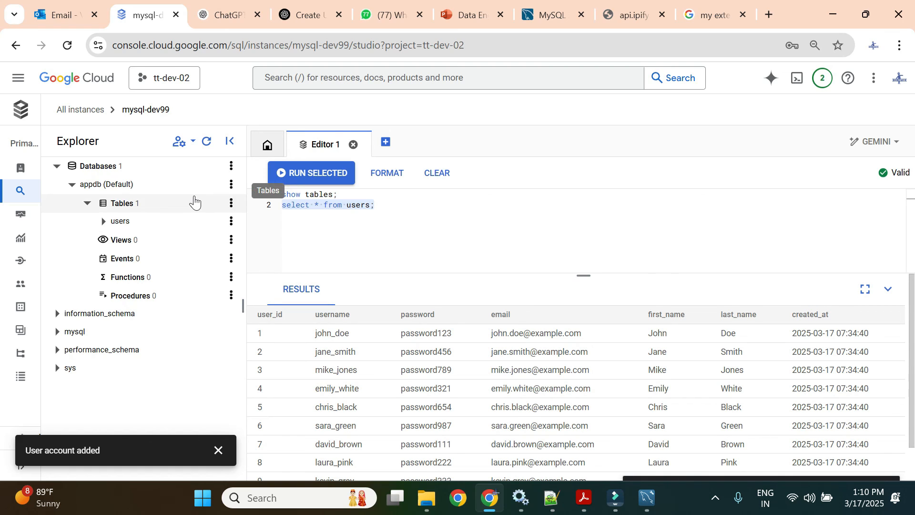
Step: Collapse the appdb and Databases nodes in the Explorer and return to the overview page of mysql-dev99
{"action": "left_click", "coordinate": [67, 188]}
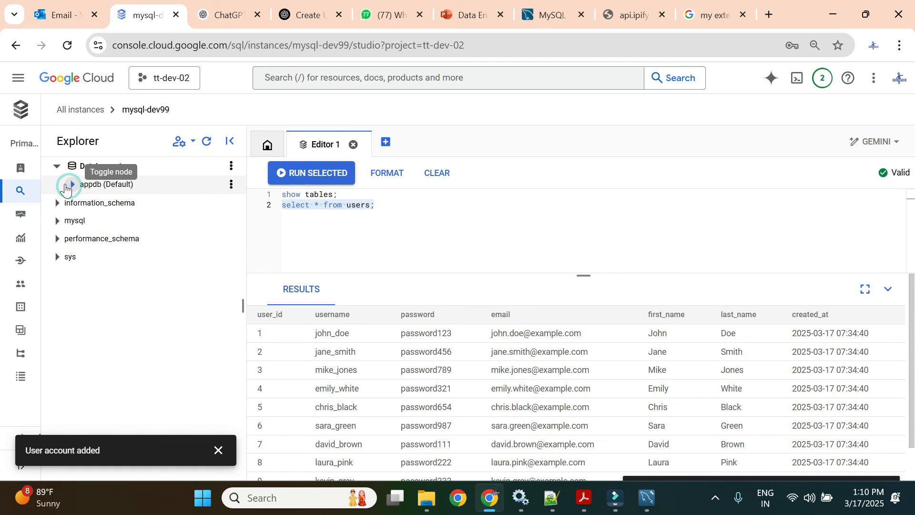
{"action": "left_click", "coordinate": [56, 167]}
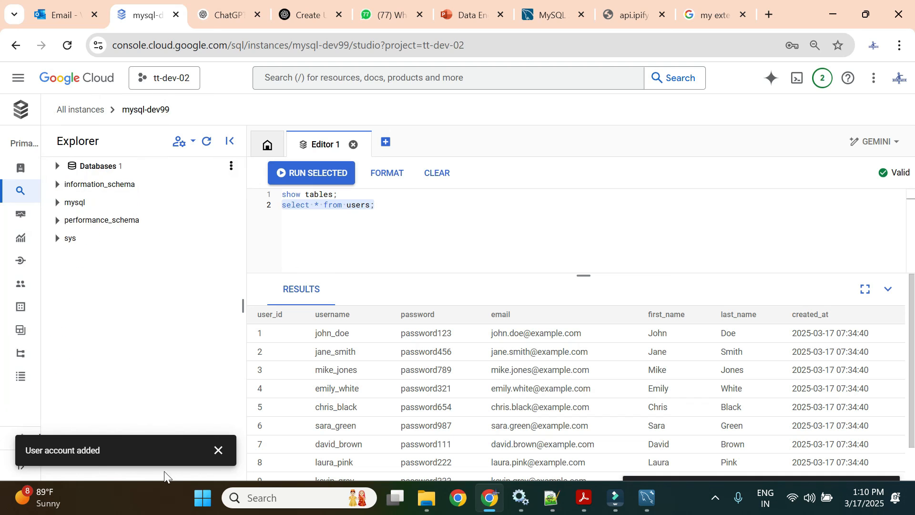
{"action": "left_click", "coordinate": [218, 450]}
{"action": "left_click", "coordinate": [23, 469]}
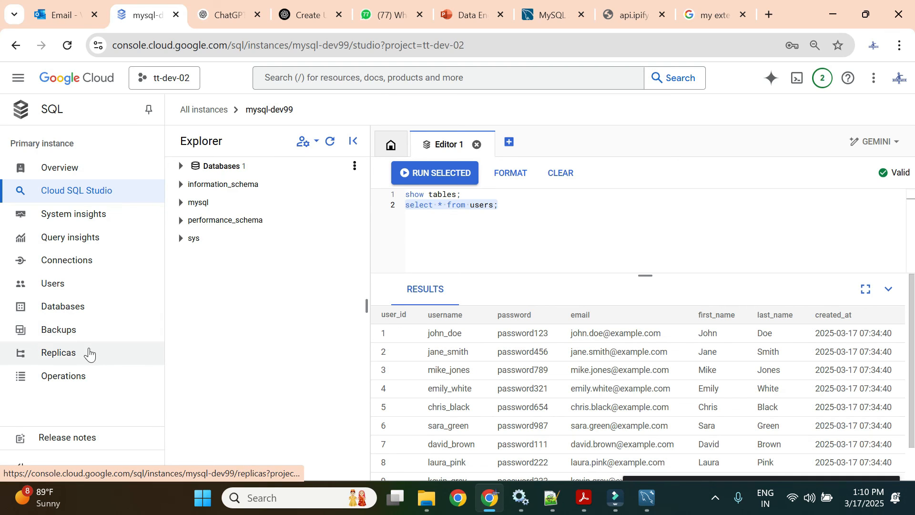
{"action": "left_click", "coordinate": [111, 165]}
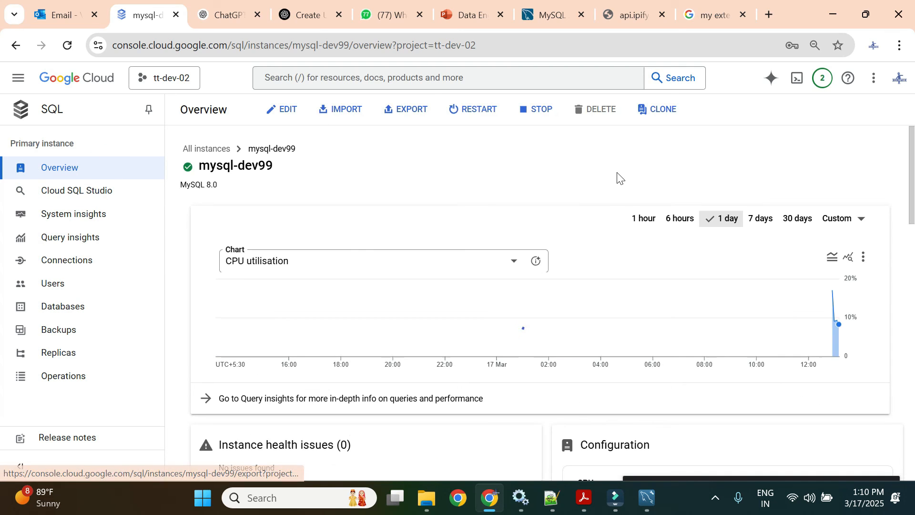
{"action": "left_click", "coordinate": [51, 112]}
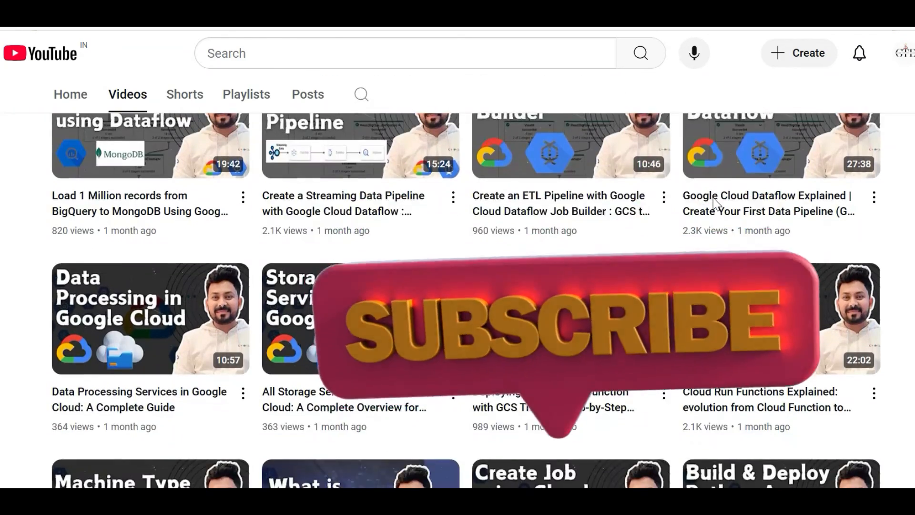
{"action": "scroll", "coordinate": [713, 199], "scroll_direction": "down", "scroll_amount": 13}
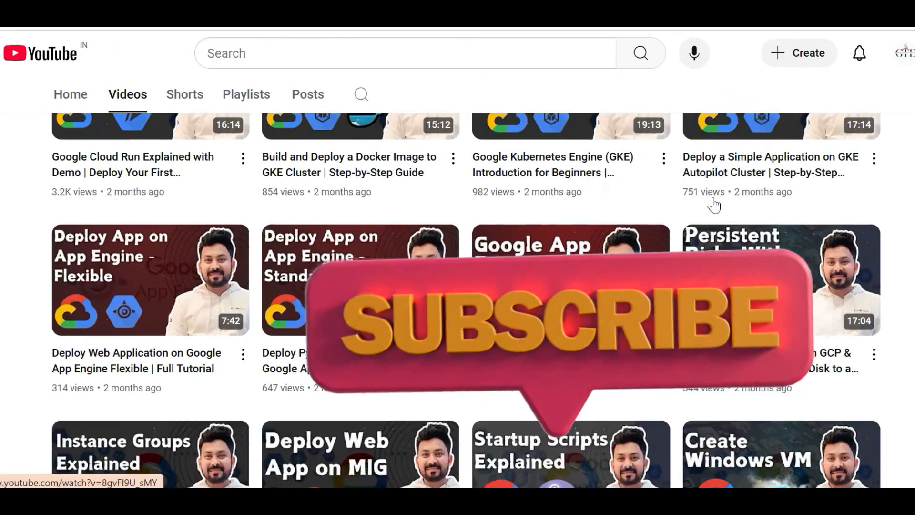